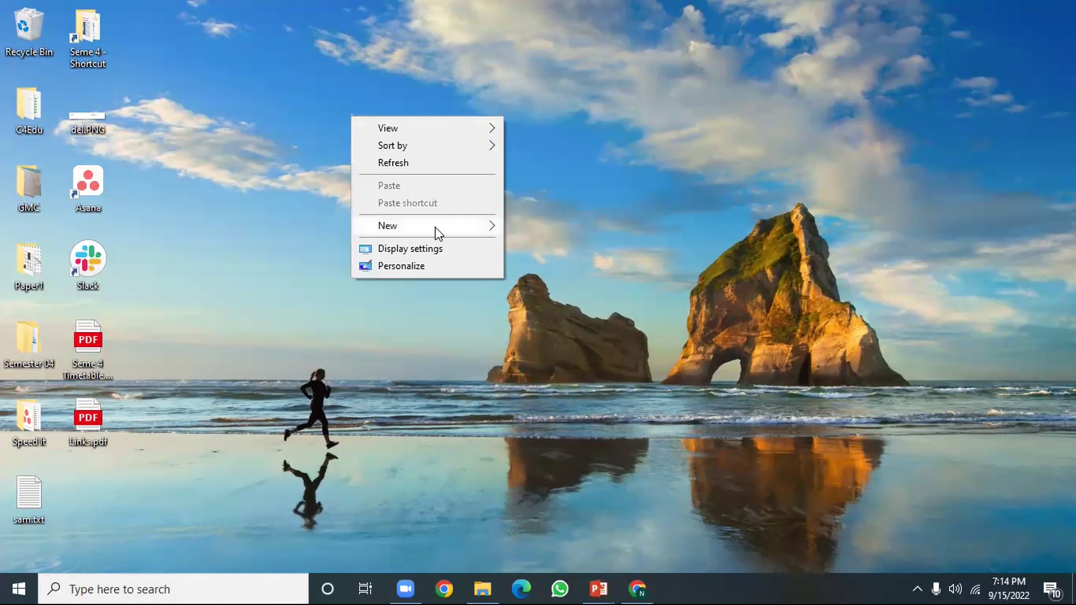
- Create a new folder on the desktop and name it Gr 7
{"action": "mouse_move", "coordinate": [438, 233]}
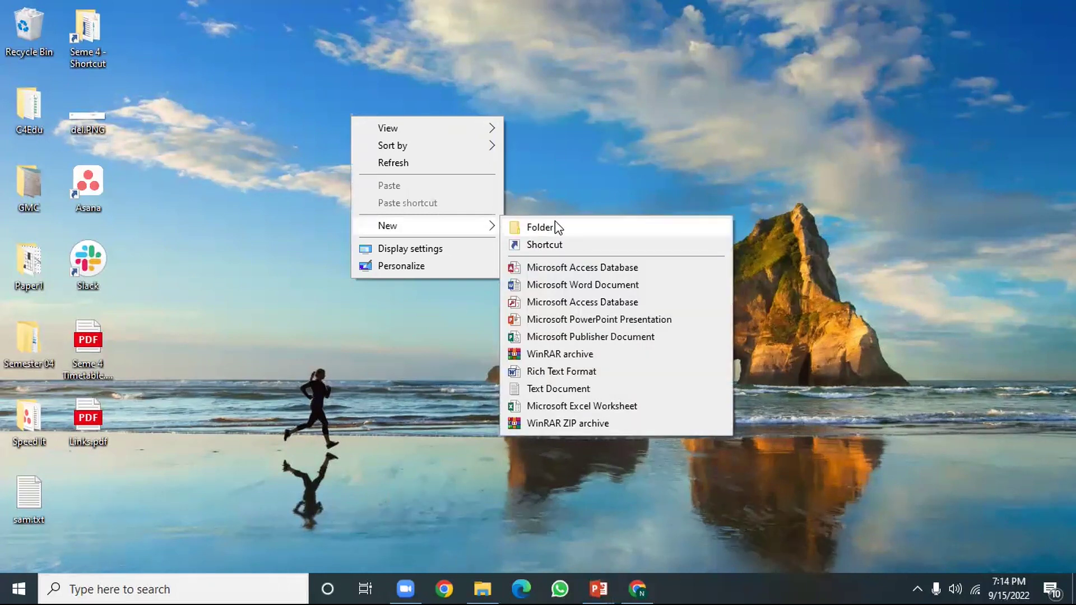
{"action": "left_click", "coordinate": [555, 227]}
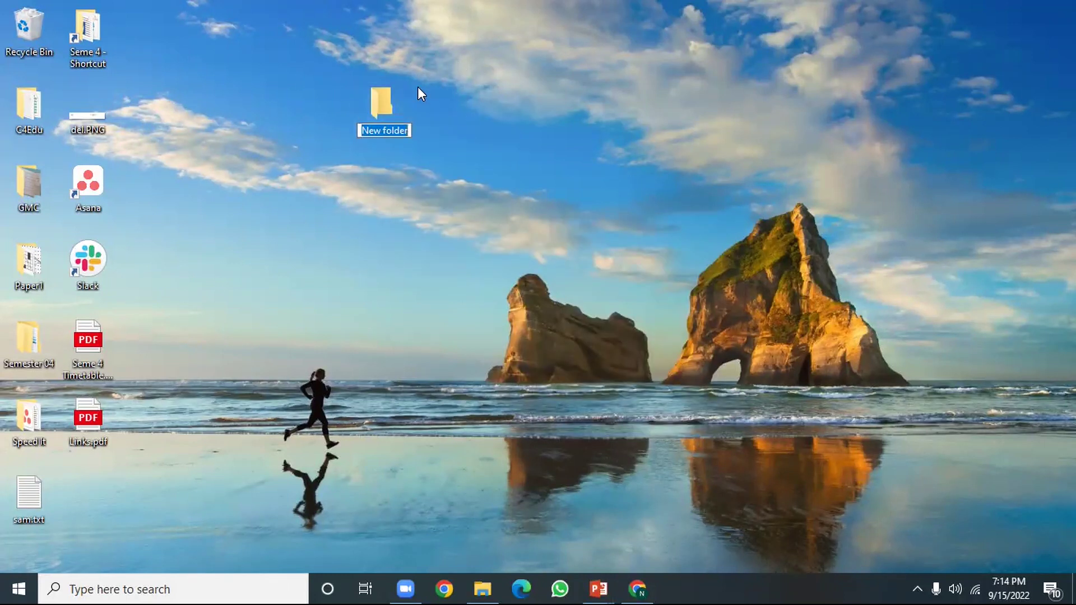
{"action": "type", "text": "Gr"}
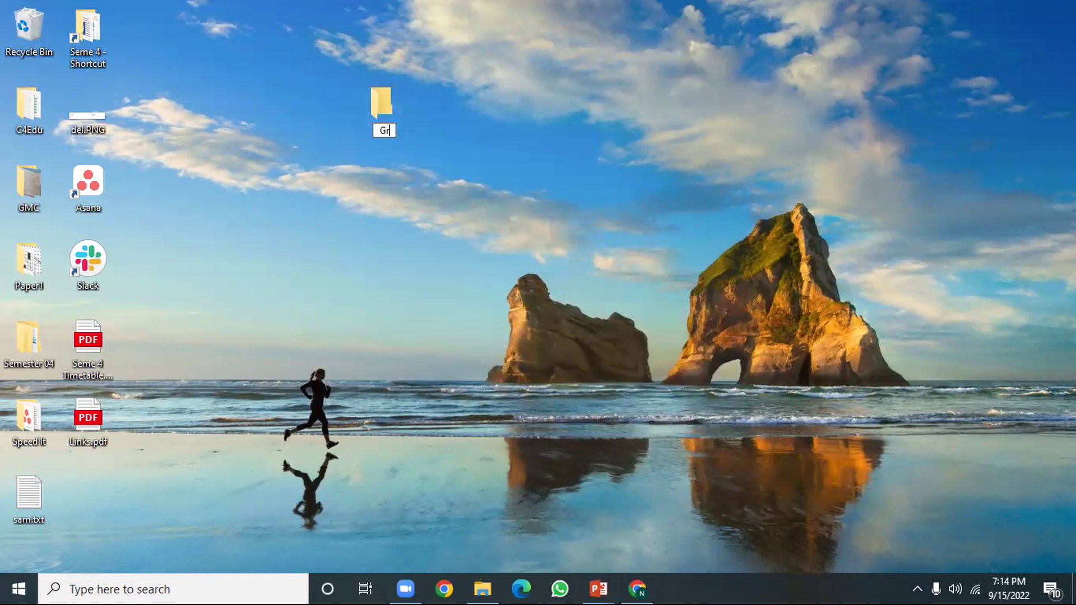
{"action": "type", "text": " 7"}
{"action": "key", "text": "Return"}
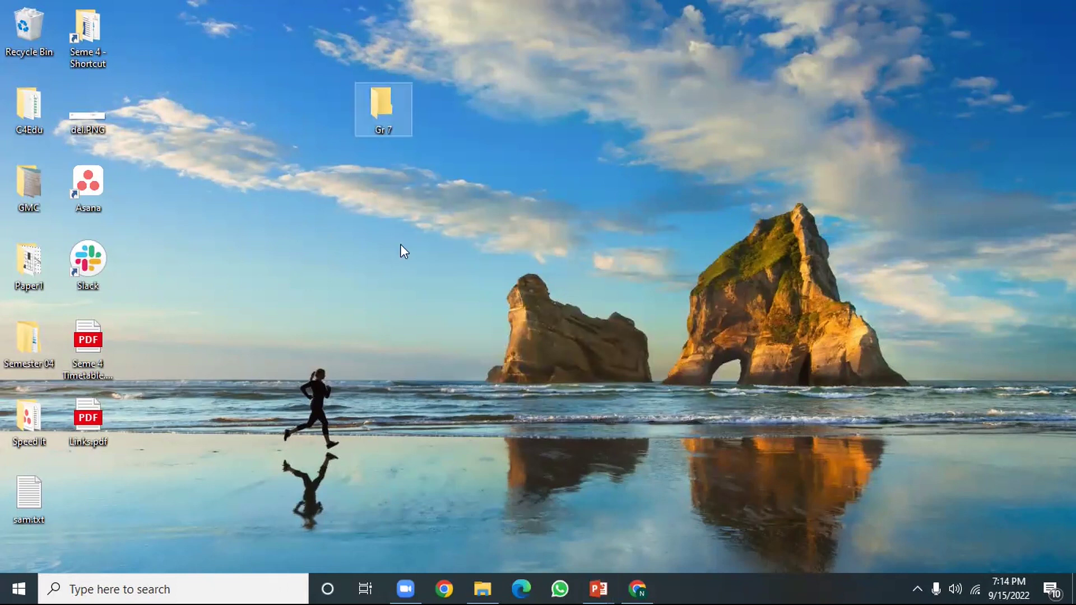
- Find Word among the installed applications and launch it
{"action": "left_click", "coordinate": [4, 587]}
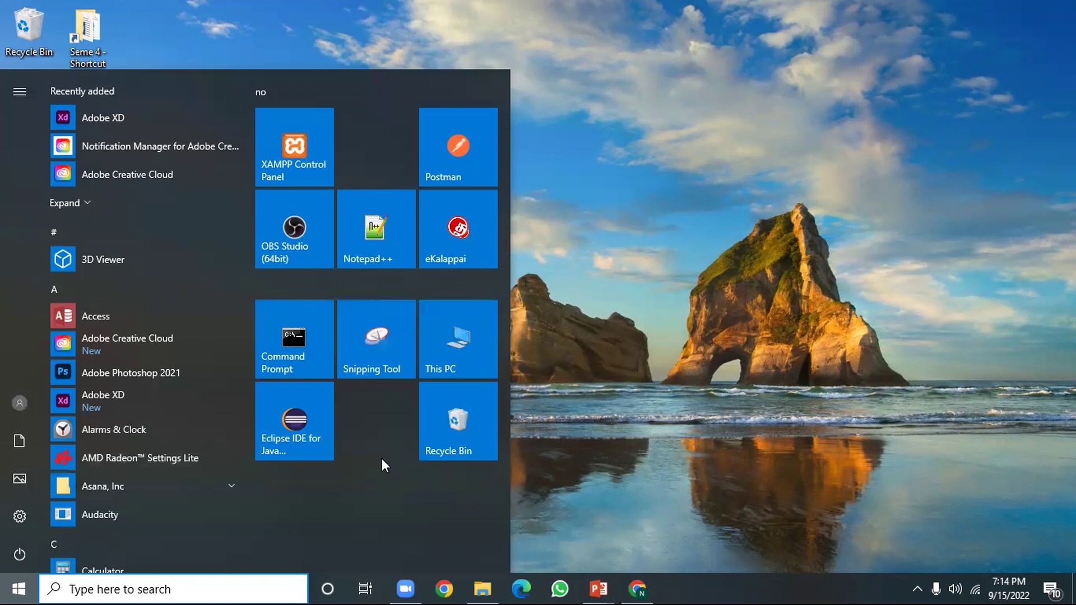
{"action": "scroll", "coordinate": [56, 471], "scroll_direction": "down", "scroll_amount": 5}
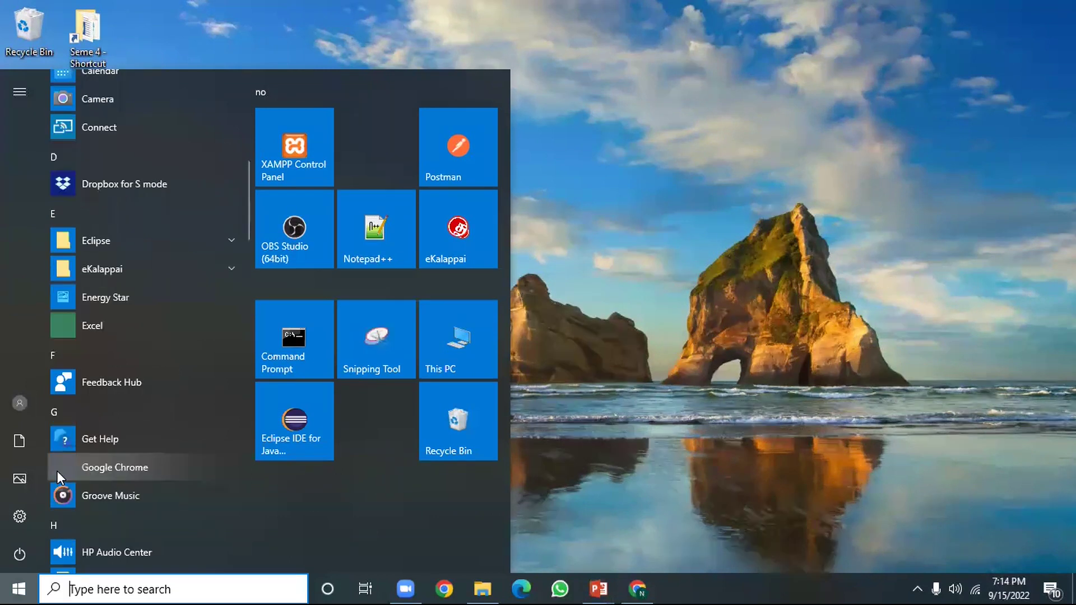
{"action": "scroll", "coordinate": [57, 473], "scroll_direction": "down", "scroll_amount": 5}
{"action": "scroll", "coordinate": [57, 472], "scroll_direction": "down", "scroll_amount": 3}
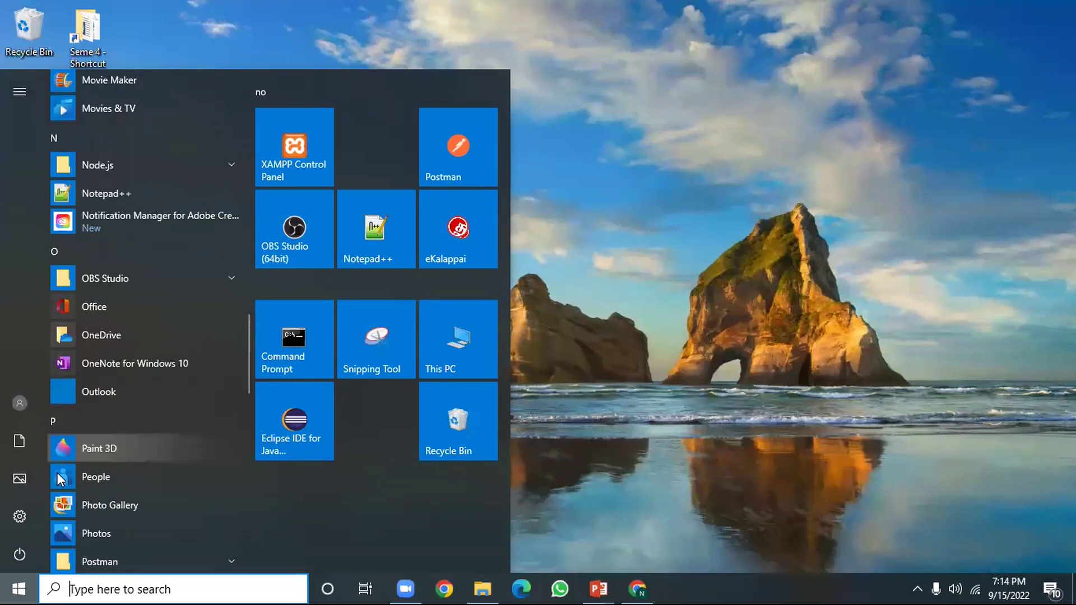
{"action": "scroll", "coordinate": [57, 473], "scroll_direction": "down", "scroll_amount": 10}
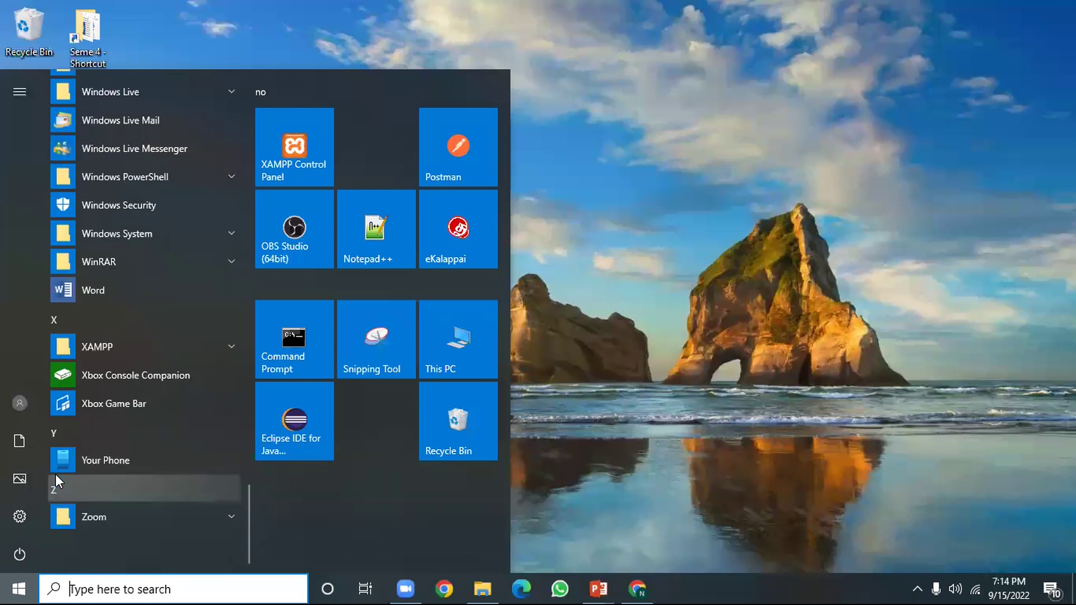
{"action": "scroll", "coordinate": [128, 430], "scroll_direction": "up", "scroll_amount": 2}
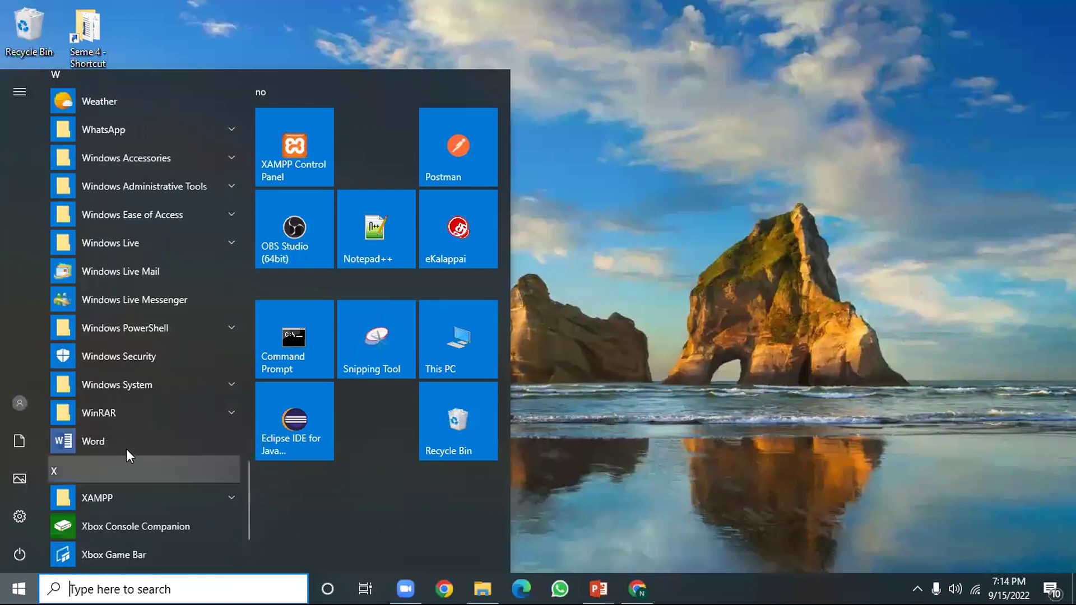
{"action": "left_click", "coordinate": [128, 451]}
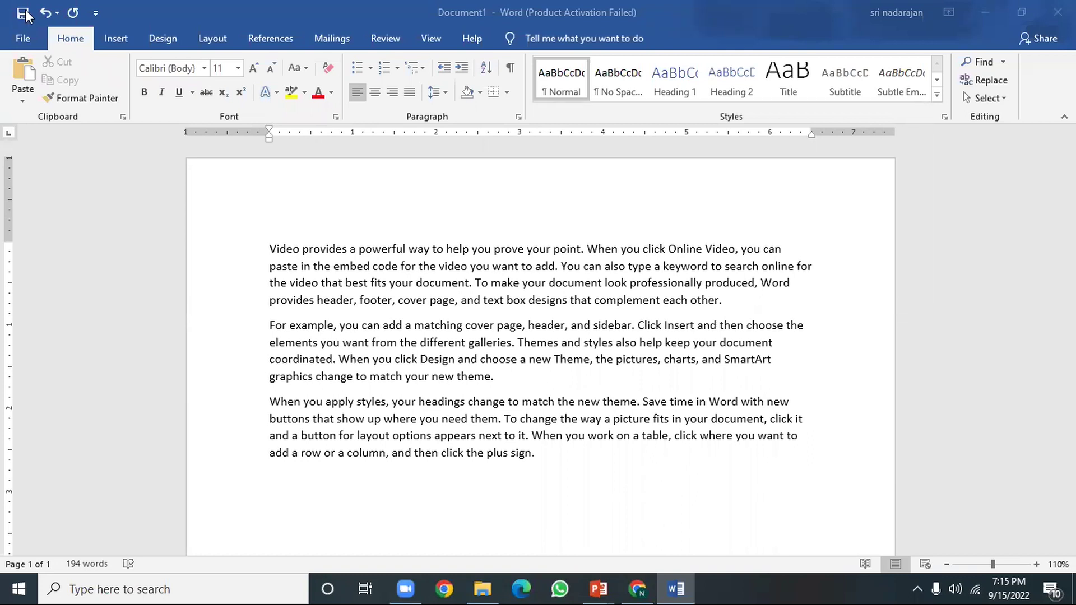
- Start saving the new document and choose the Gr 7 folder on the Desktop as its location
{"action": "left_click", "coordinate": [22, 40]}
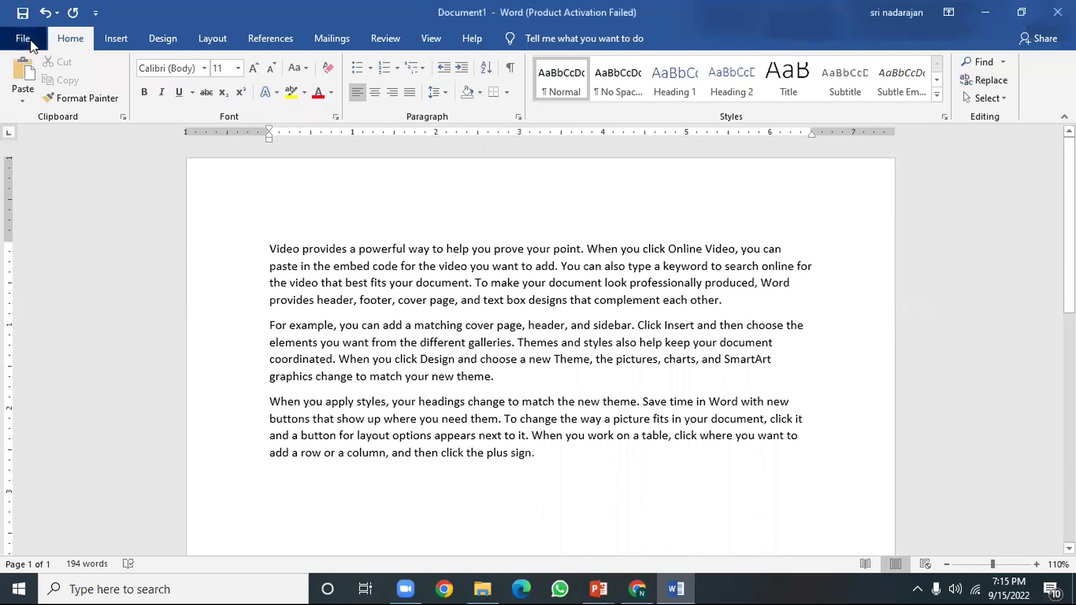
{"action": "left_click", "coordinate": [29, 30]}
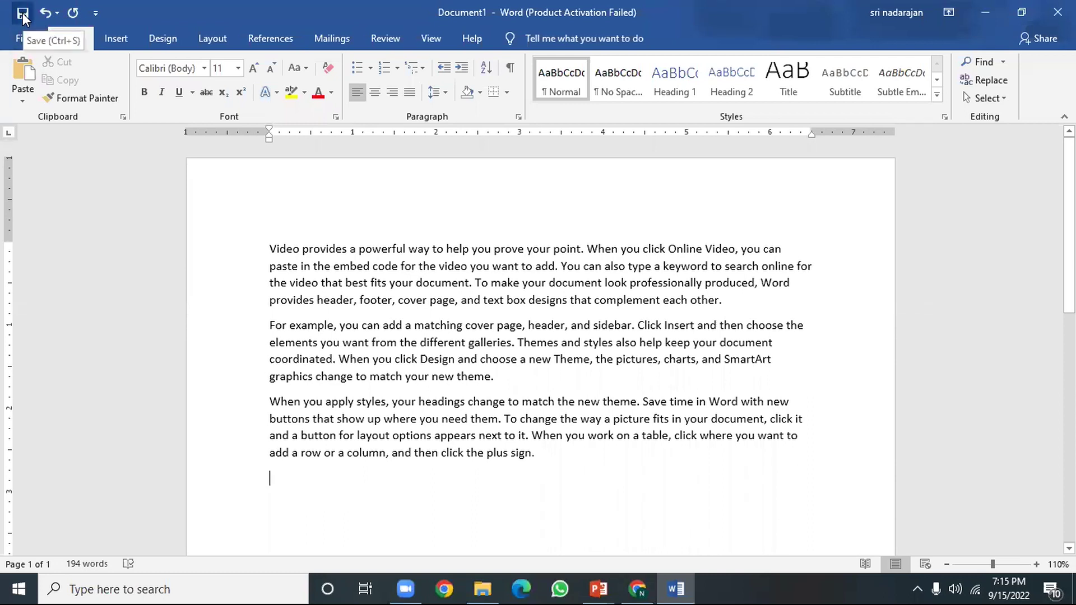
{"action": "left_click", "coordinate": [23, 12]}
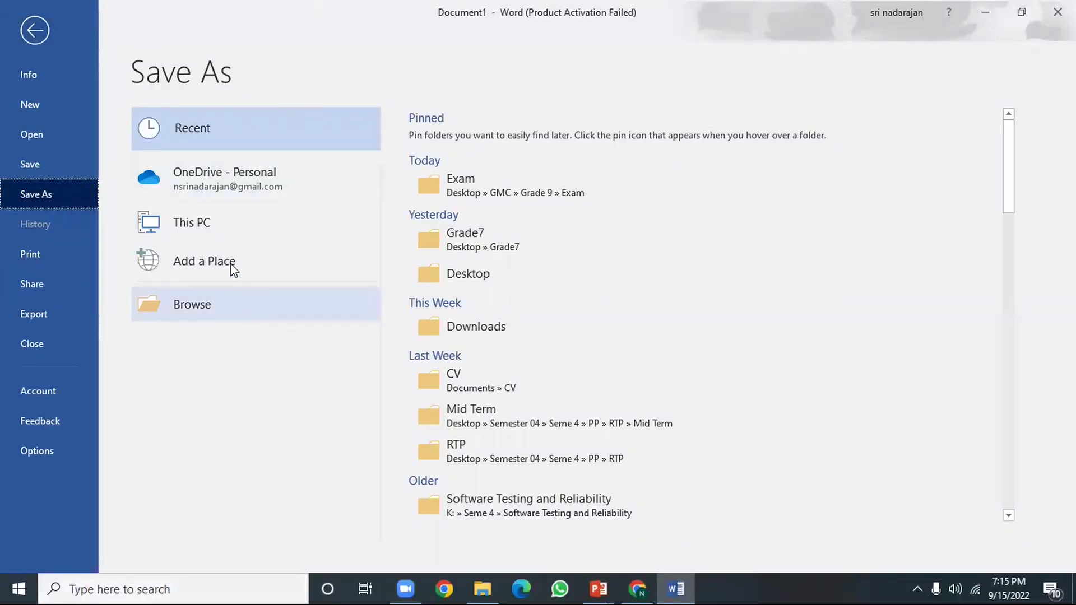
{"action": "left_click", "coordinate": [268, 231]}
{"action": "left_click", "coordinate": [468, 278]}
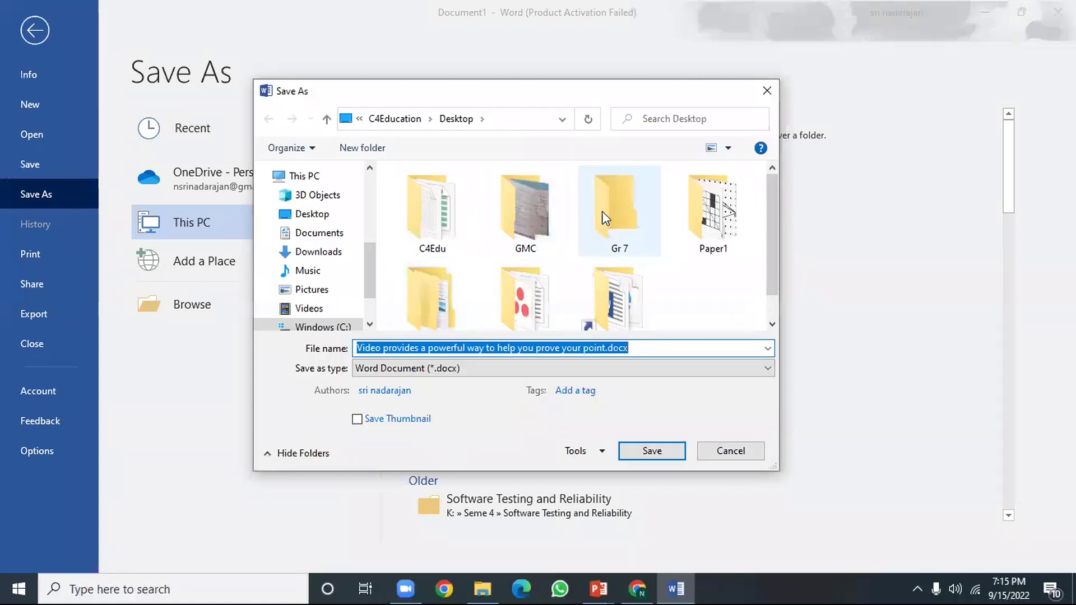
{"action": "double_click", "coordinate": [625, 222]}
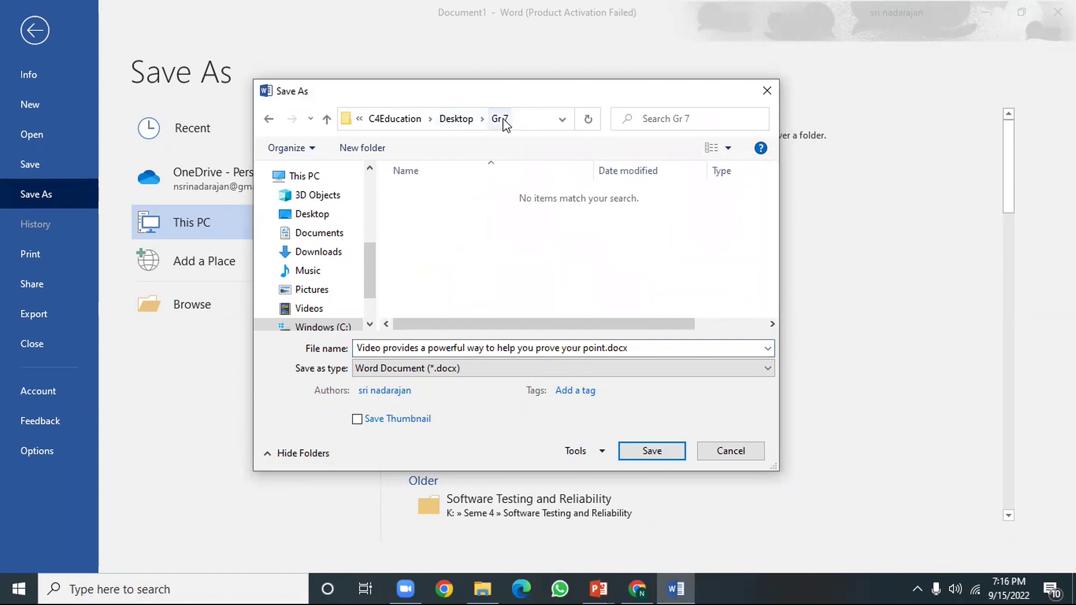
- Save the document under the file name myself as a Word document and close it
{"action": "left_click", "coordinate": [643, 351]}
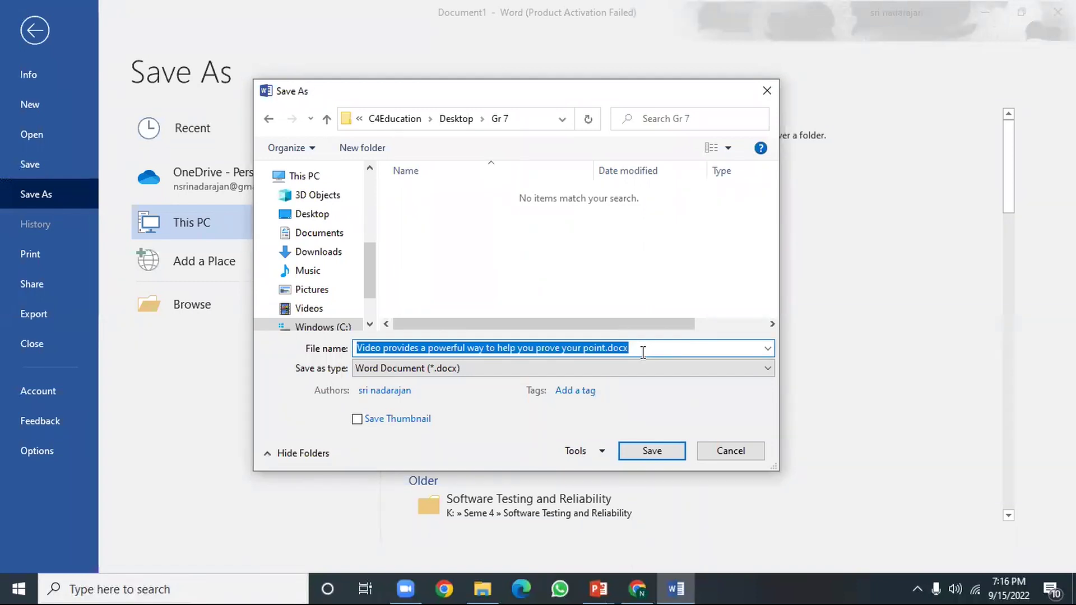
{"action": "type", "text": "myse"}
{"action": "key", "text": "BackSpace"}
{"action": "key", "text": "BackSpace"}
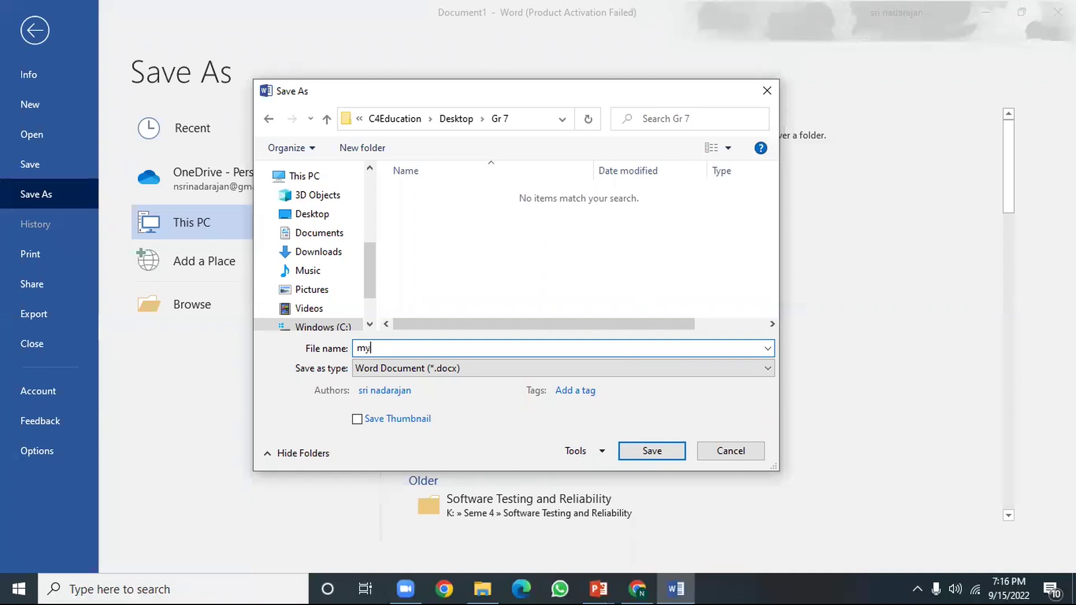
{"action": "type", "text": "self"}
{"action": "left_click", "coordinate": [652, 450]}
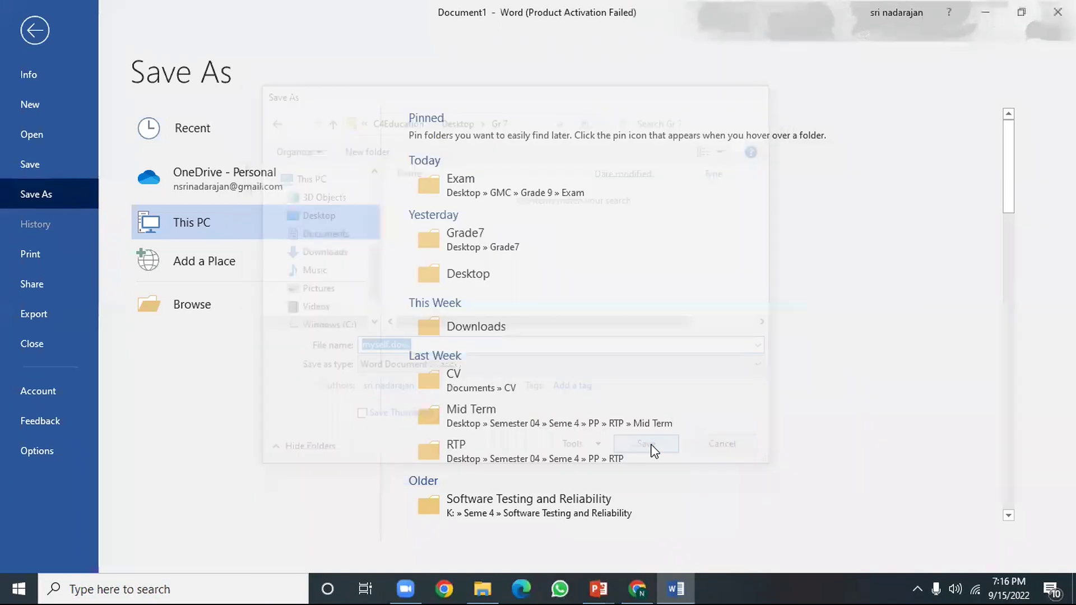
{"action": "left_click", "coordinate": [1057, 12]}
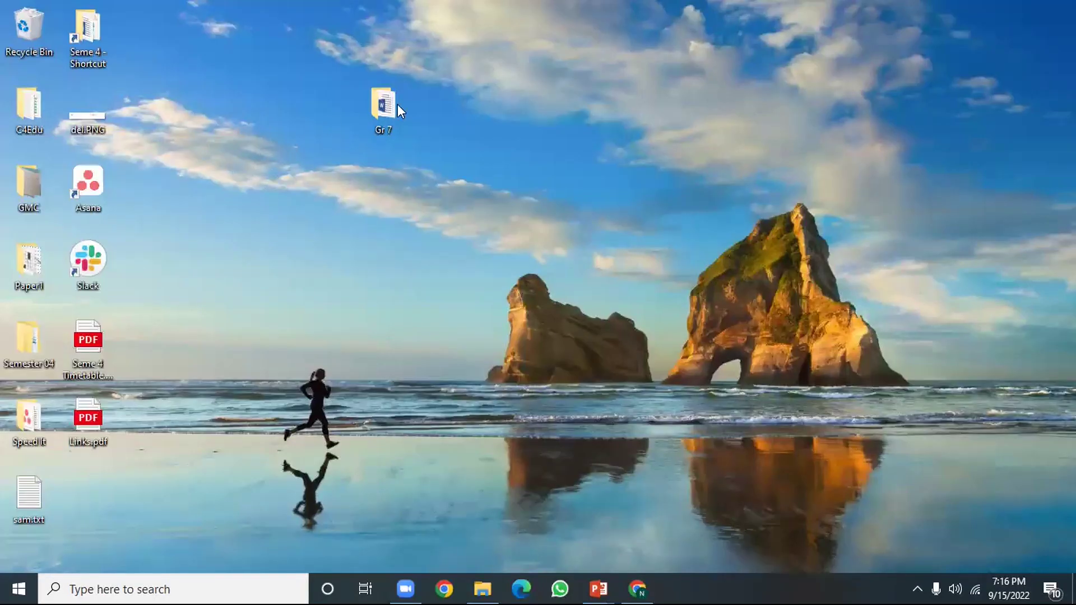
- Move the Gr 7 folder closer to the middle of the desktop and check its contents for the saved document
{"action": "left_click_drag", "start_coordinate": [387, 106], "coordinate": [474, 173]}
{"action": "double_click", "coordinate": [491, 184]}
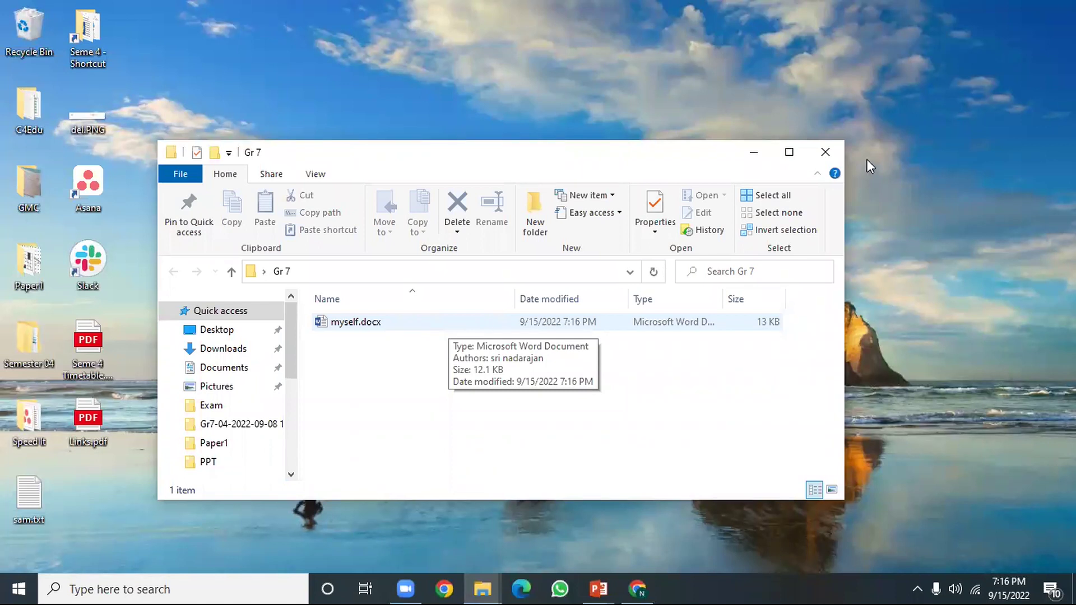
{"action": "left_click", "coordinate": [825, 151]}
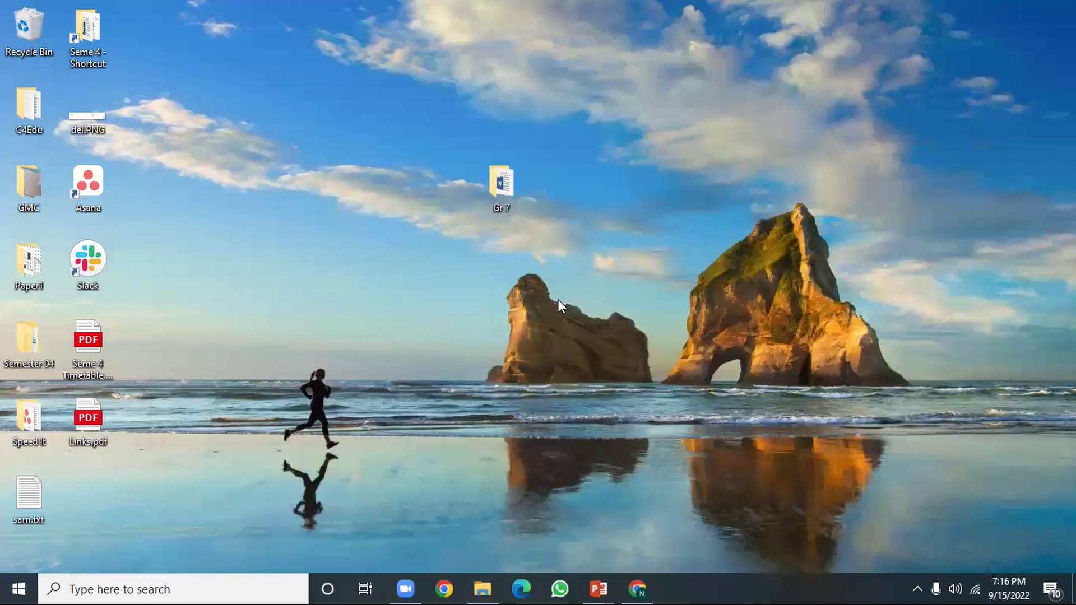
- Move del.PNG, sam.txt and Links.pdf from the desktop into the Gr 7 folder
{"action": "left_click_drag", "start_coordinate": [63, 133], "coordinate": [509, 191]}
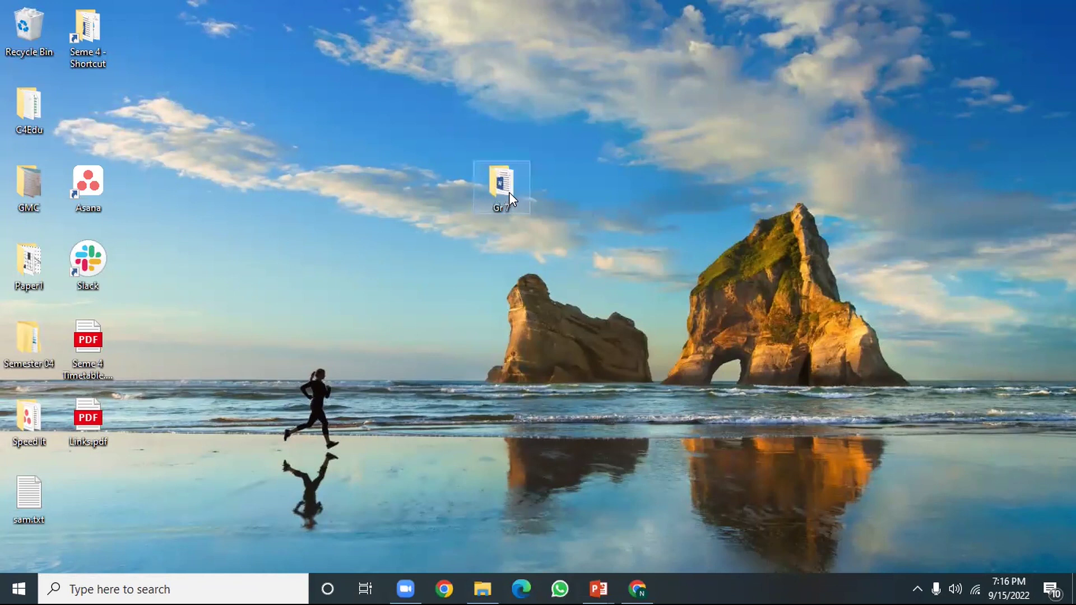
{"action": "double_click", "coordinate": [509, 192]}
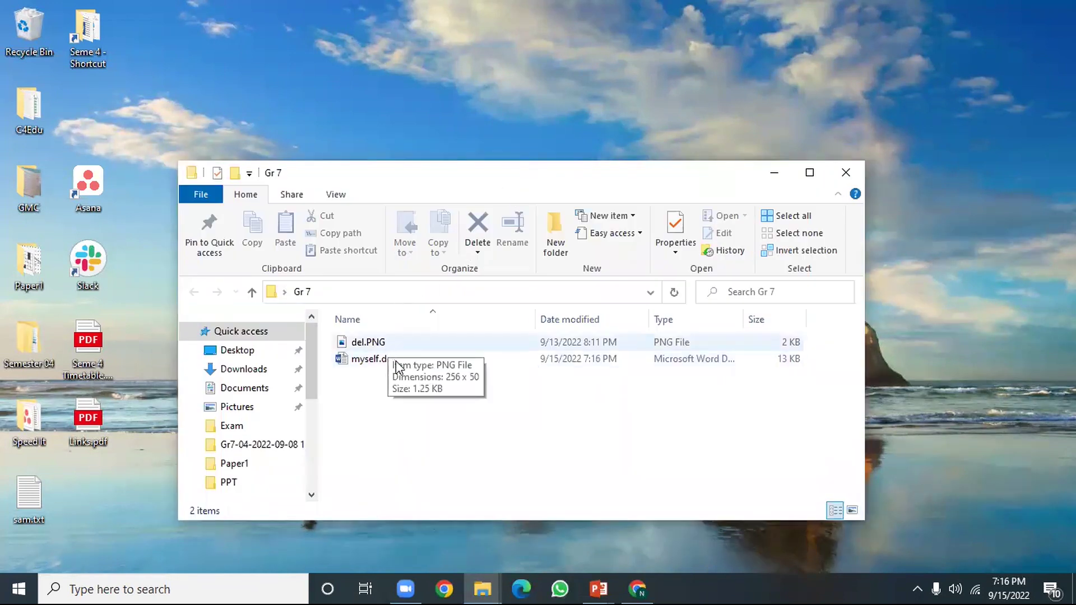
{"action": "left_click_drag", "start_coordinate": [29, 496], "coordinate": [375, 416]}
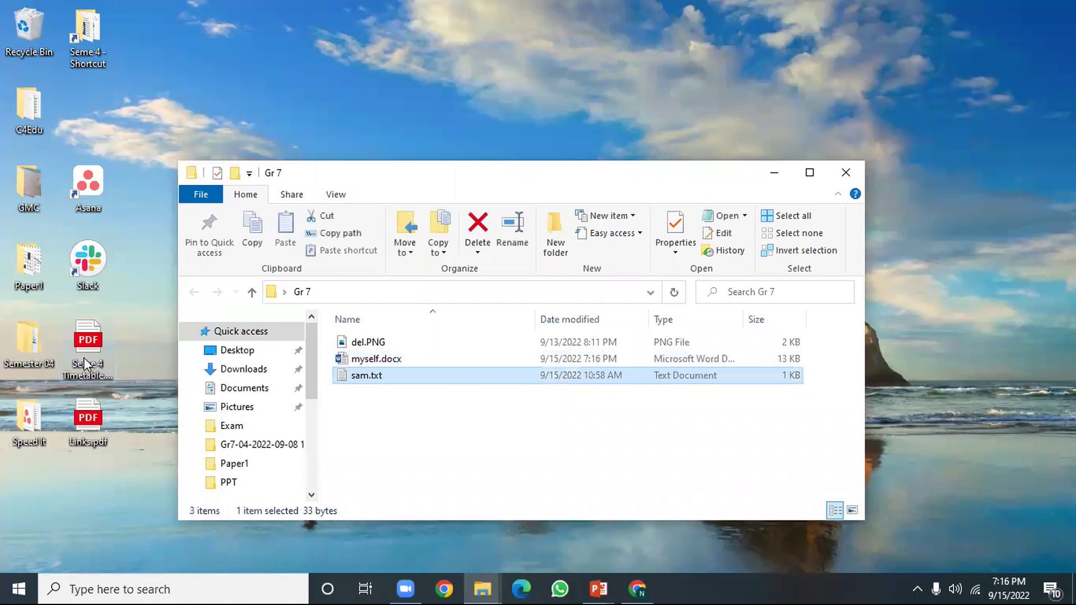
{"action": "left_click_drag", "start_coordinate": [88, 420], "coordinate": [368, 449]}
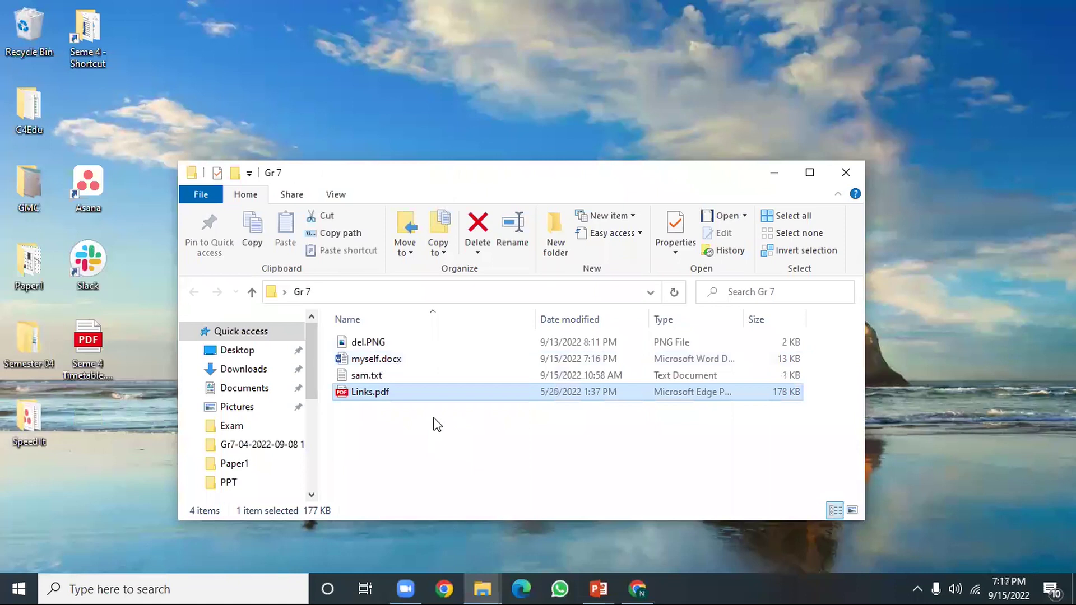
- Look through the document, text and PDF files in the Gr 7 folder, and close the folder window
{"action": "left_click", "coordinate": [462, 354]}
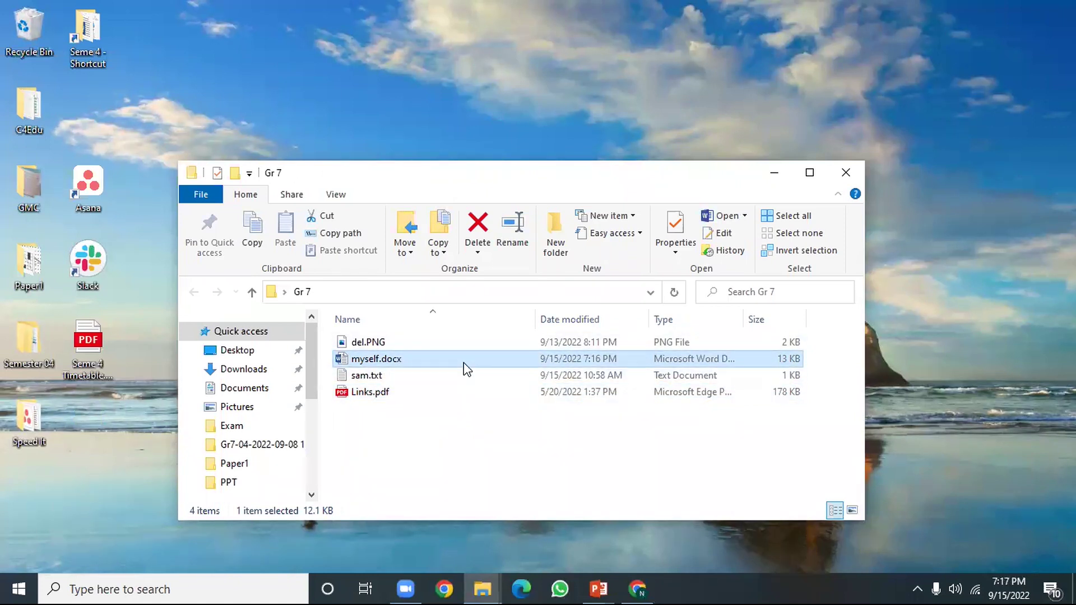
{"action": "key", "text": "F2"}
{"action": "left_click", "coordinate": [399, 377]}
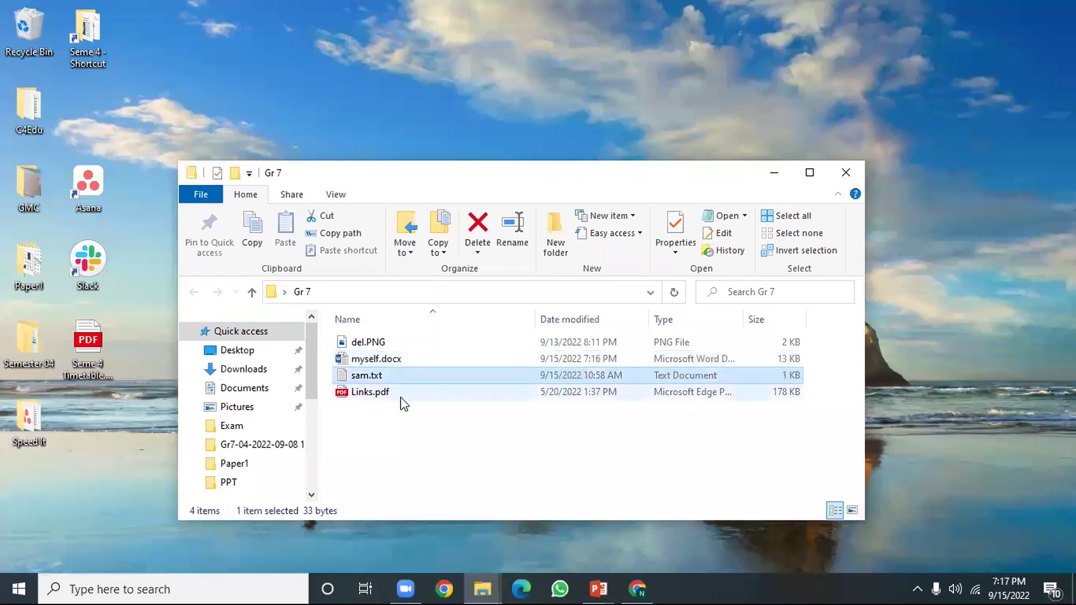
{"action": "left_click", "coordinate": [400, 396]}
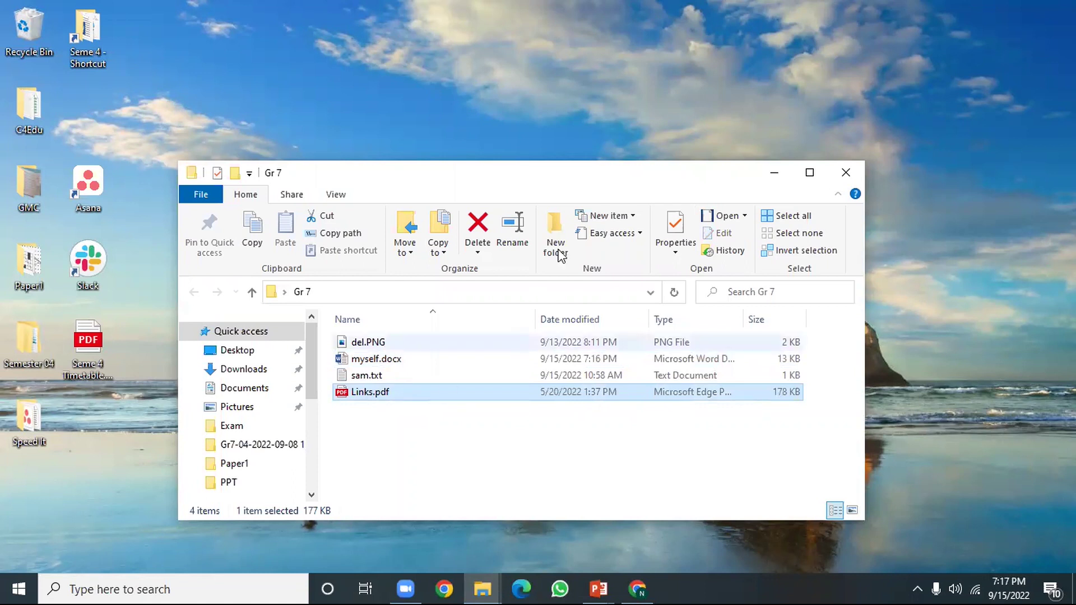
{"action": "left_click", "coordinate": [844, 178]}
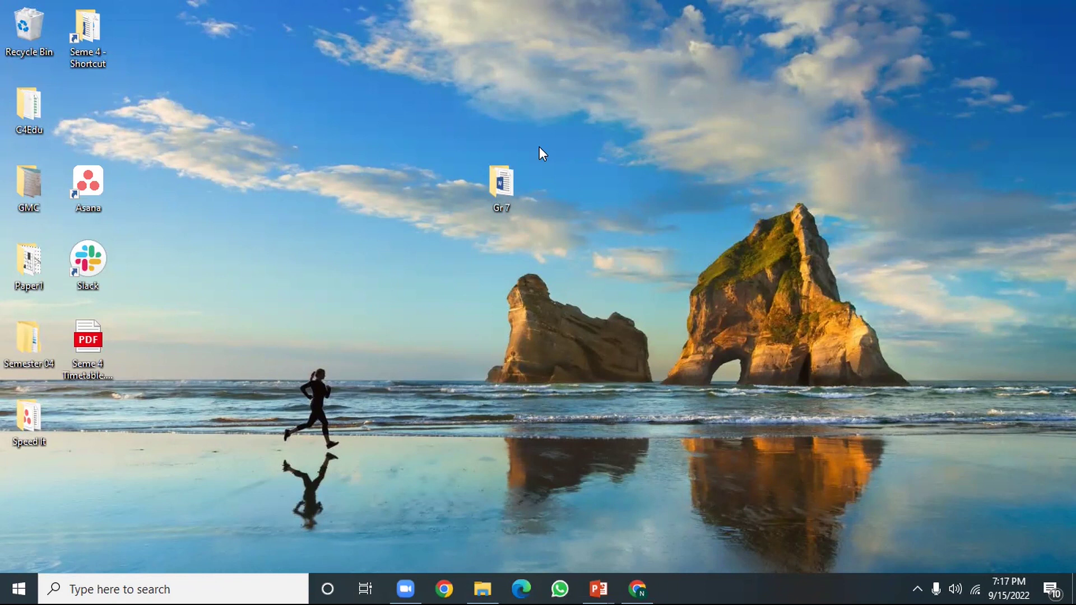
- Examine the Gr 7 folder's properties, highlighting its location and size, and close them
{"action": "right_click", "coordinate": [508, 171]}
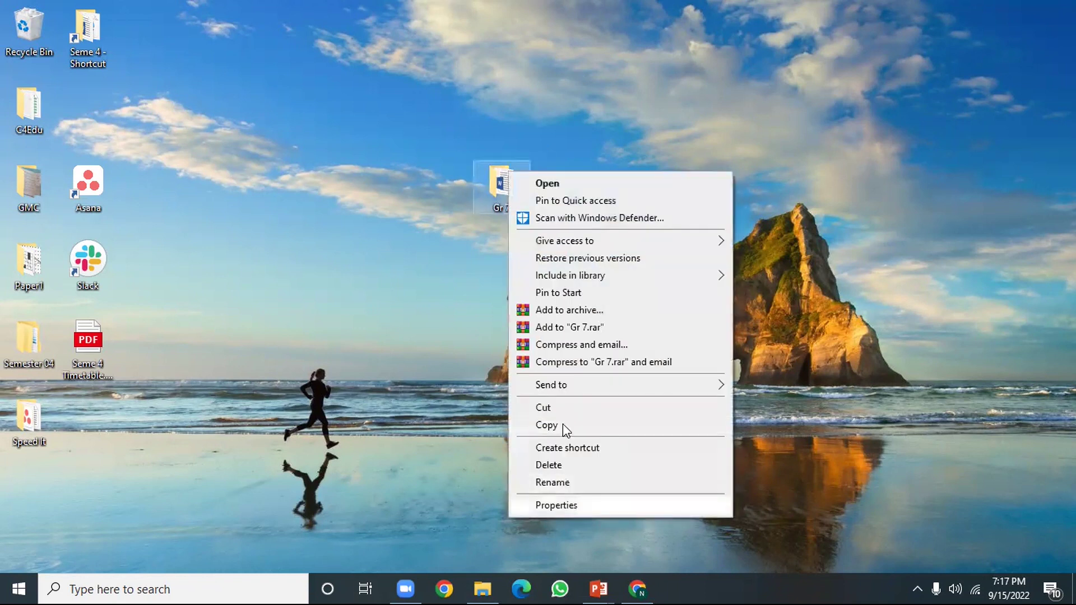
{"action": "left_click", "coordinate": [555, 505]}
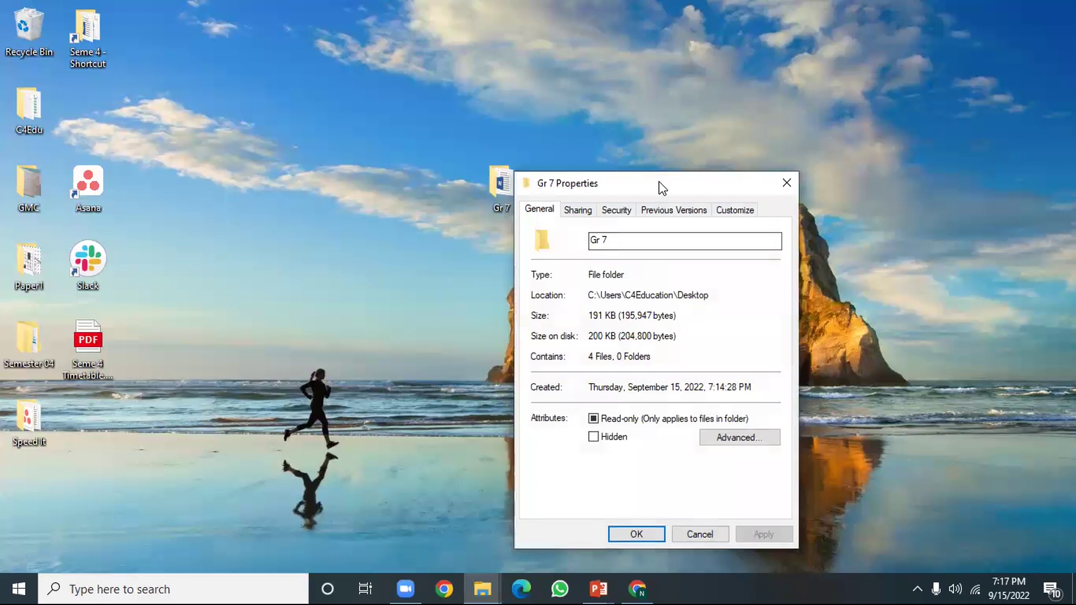
{"action": "left_click_drag", "start_coordinate": [660, 185], "coordinate": [641, 103]}
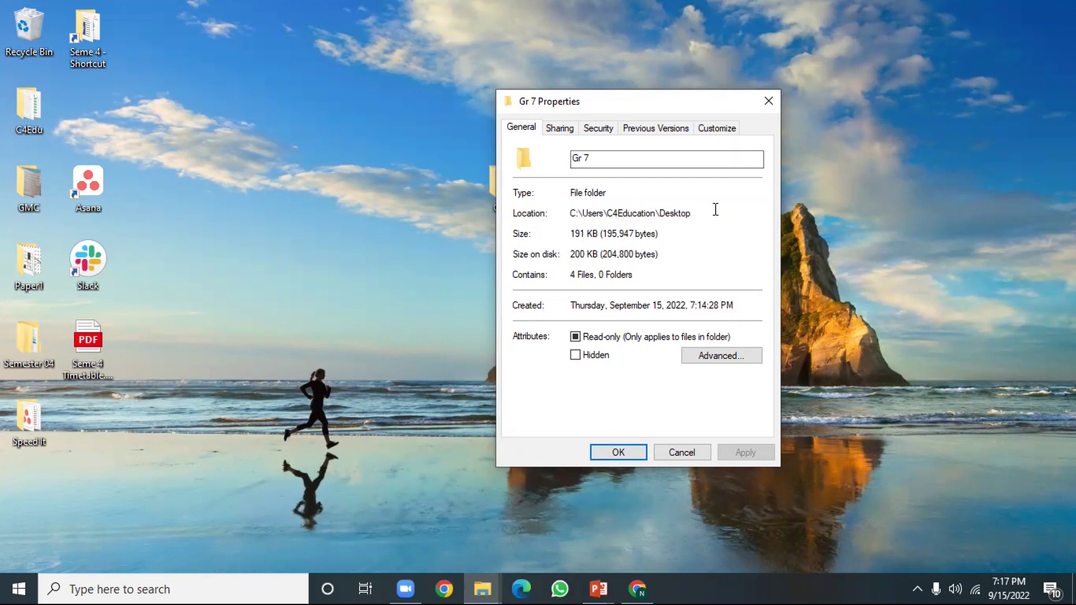
{"action": "double_click", "coordinate": [605, 209]}
{"action": "left_click_drag", "start_coordinate": [571, 236], "coordinate": [646, 234]}
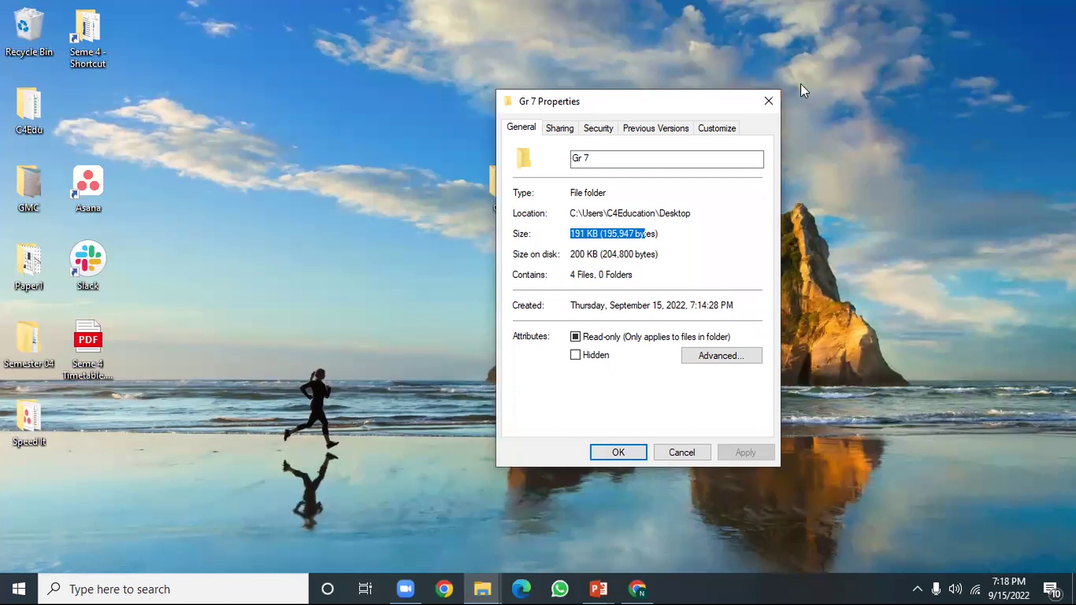
{"action": "left_click", "coordinate": [765, 102]}
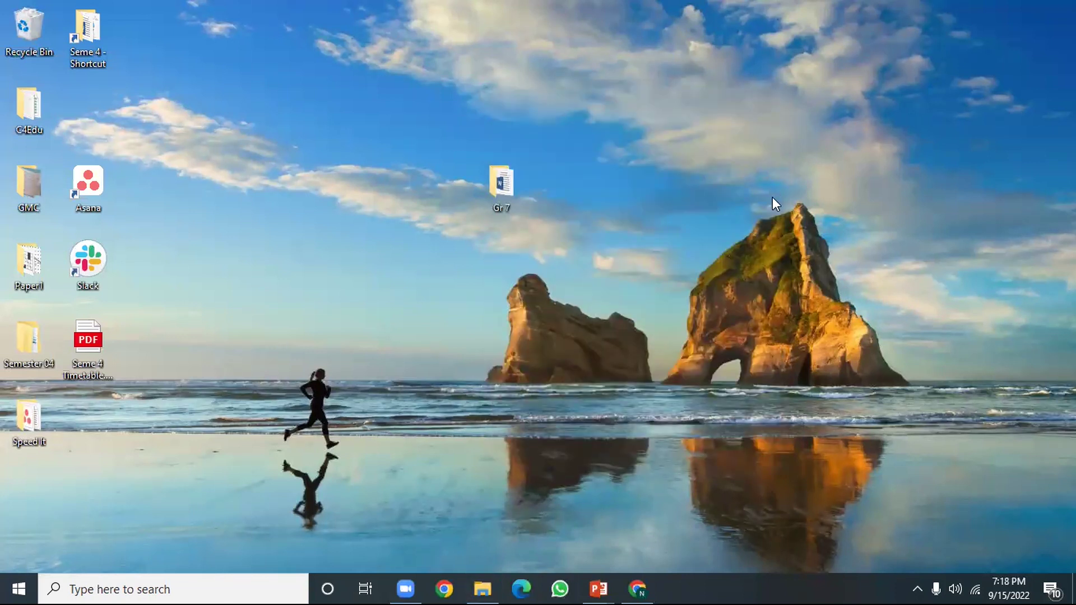
- Create a new subfolder named text inside the Gr 7 folder on the desktop
{"action": "double_click", "coordinate": [499, 190]}
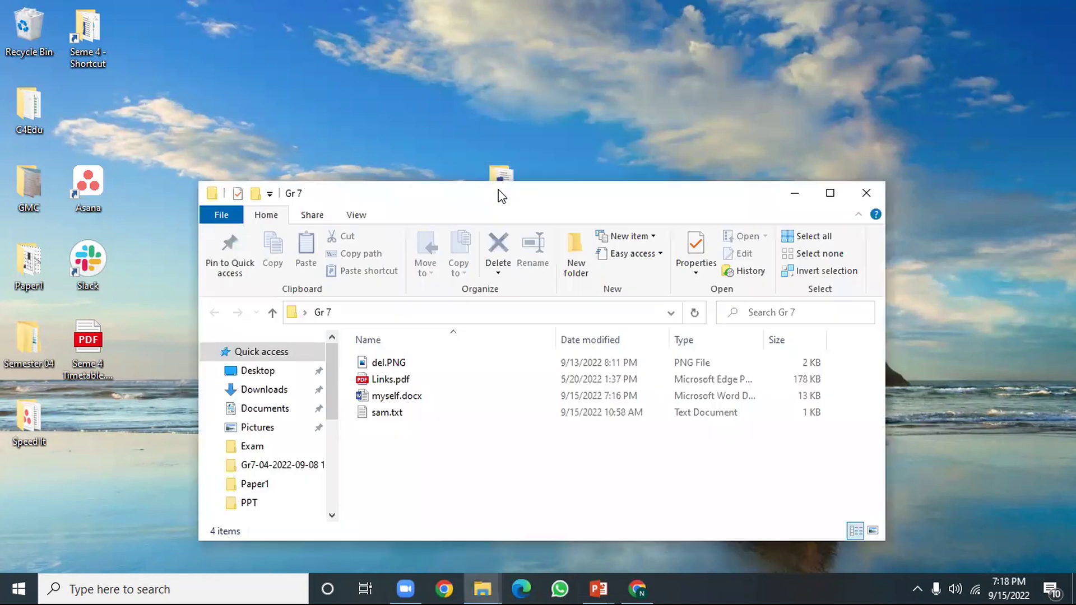
{"action": "left_click_drag", "start_coordinate": [567, 197], "coordinate": [599, 90]}
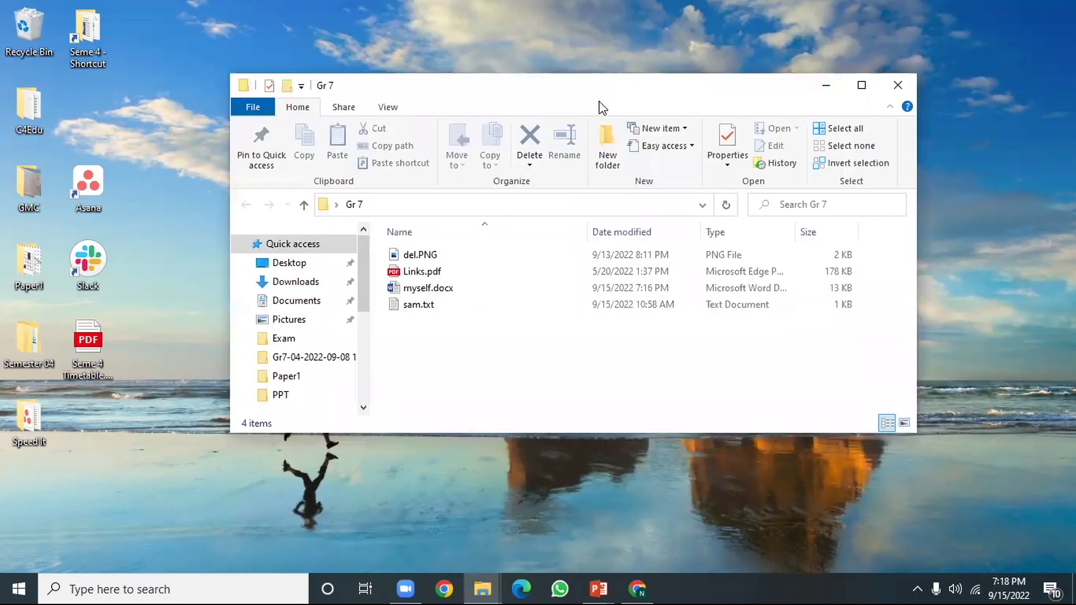
{"action": "right_click", "coordinate": [446, 350]}
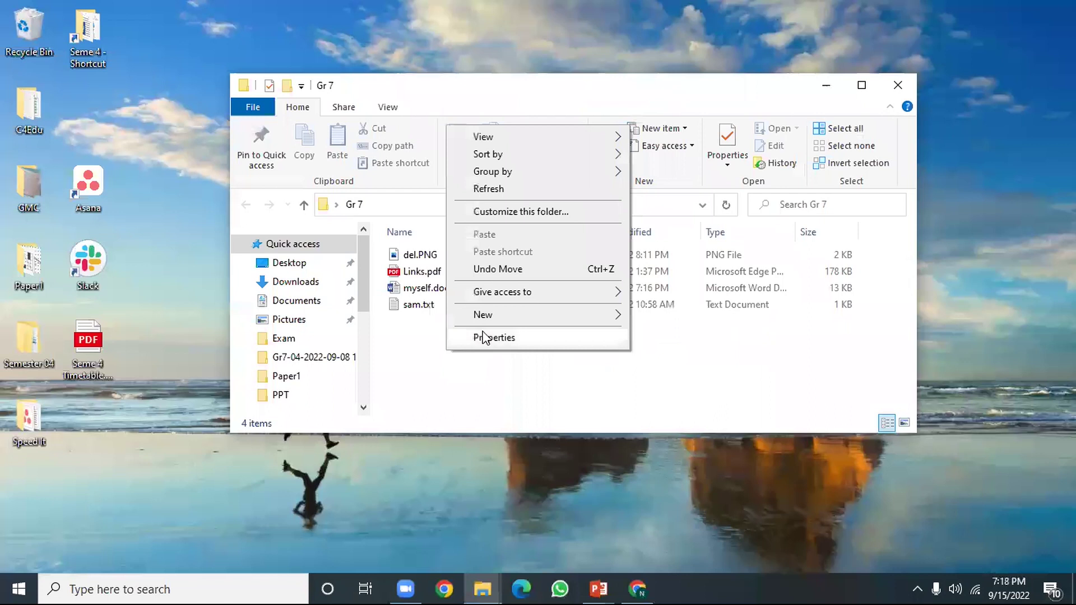
{"action": "mouse_move", "coordinate": [508, 317]}
{"action": "left_click", "coordinate": [656, 320]}
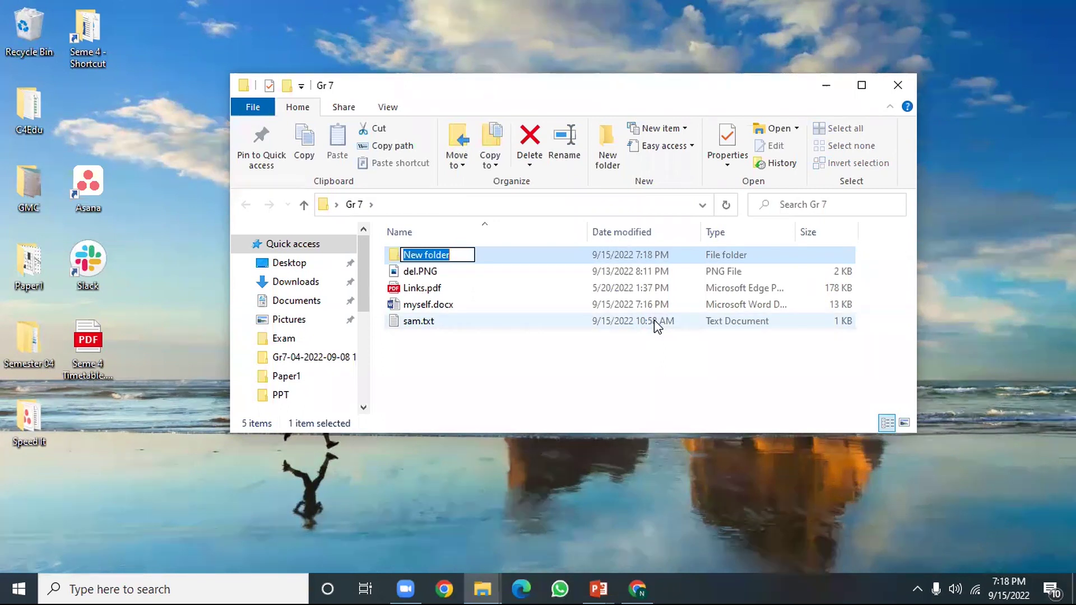
{"action": "type", "text": "tex"}
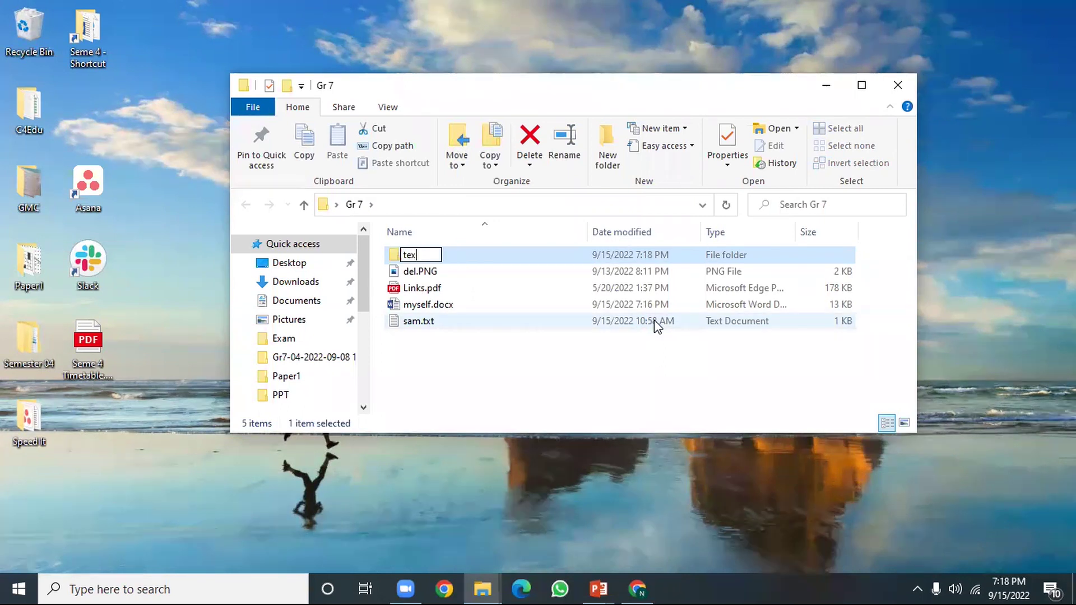
{"action": "type", "text": "t"}
{"action": "key", "text": "Return"}
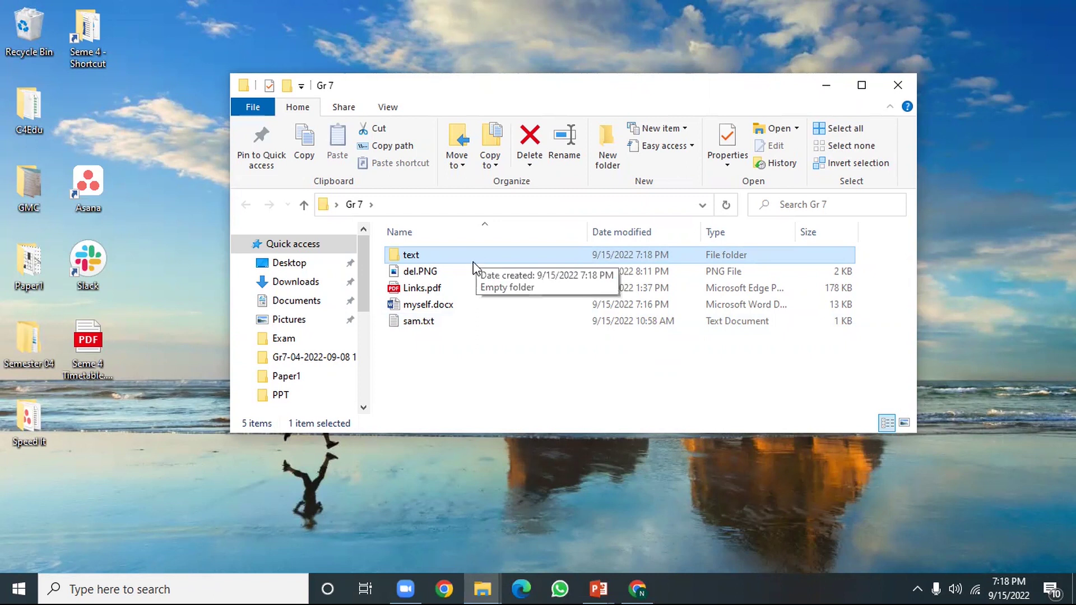
- Move myself.docx and sam.txt into the text subfolder and close the Gr 7 window
{"action": "left_click", "coordinate": [454, 305]}
{"action": "left_click_drag", "start_coordinate": [509, 311], "coordinate": [482, 256]}
{"action": "left_click_drag", "start_coordinate": [452, 304], "coordinate": [472, 251]}
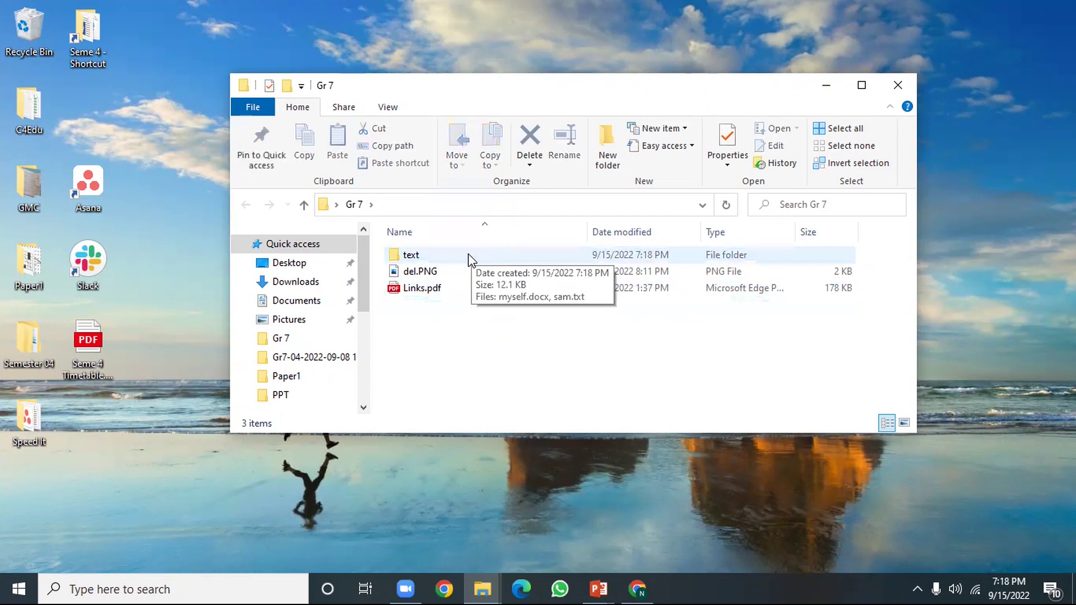
{"action": "left_click", "coordinate": [898, 85]}
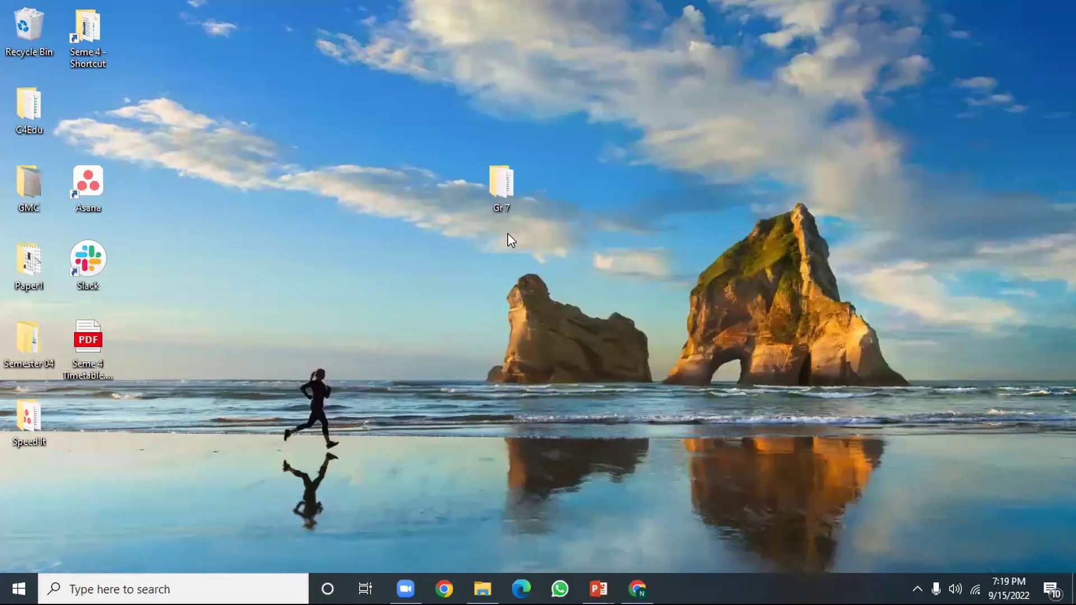
- Check the contents of the Gr 7 folder and close its window
{"action": "right_click", "coordinate": [509, 185]}
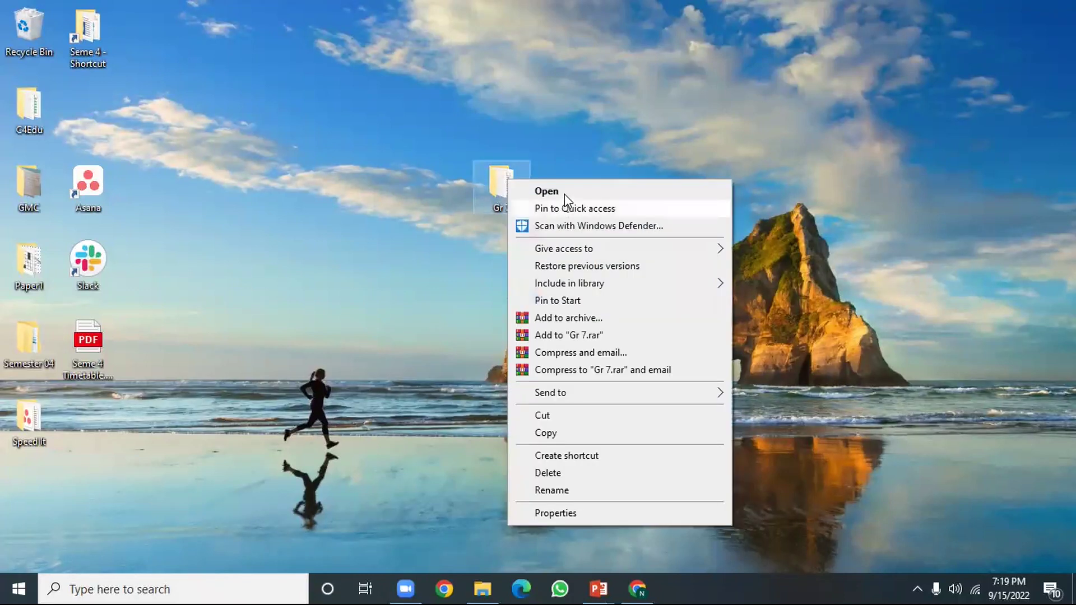
{"action": "left_click", "coordinate": [564, 194]}
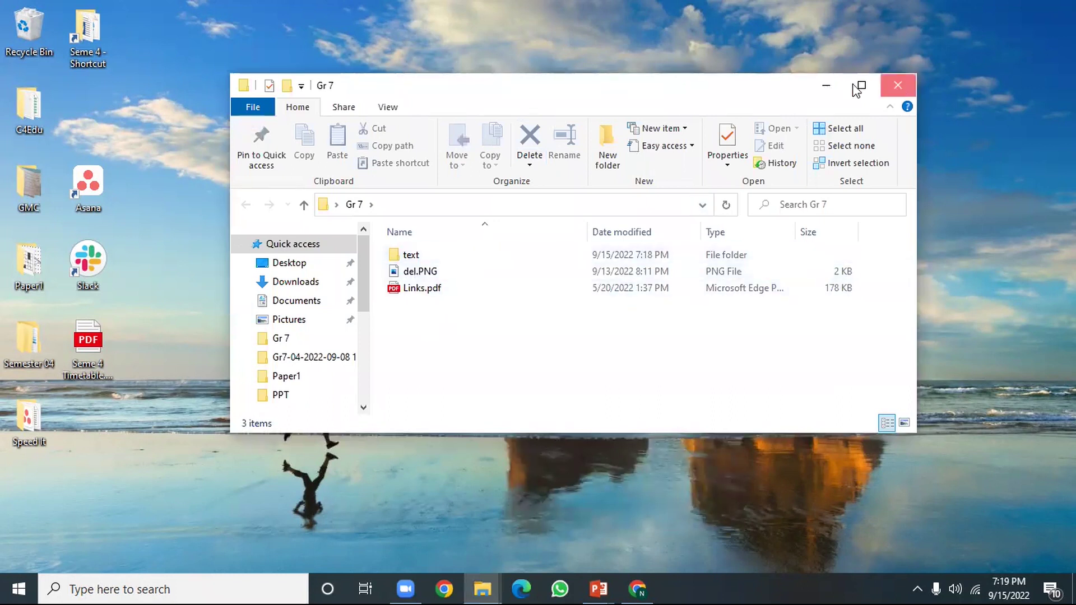
{"action": "left_click", "coordinate": [897, 85]}
- Bring up the Gr 7 folder's properties and highlight its type
{"action": "right_click", "coordinate": [499, 198]}
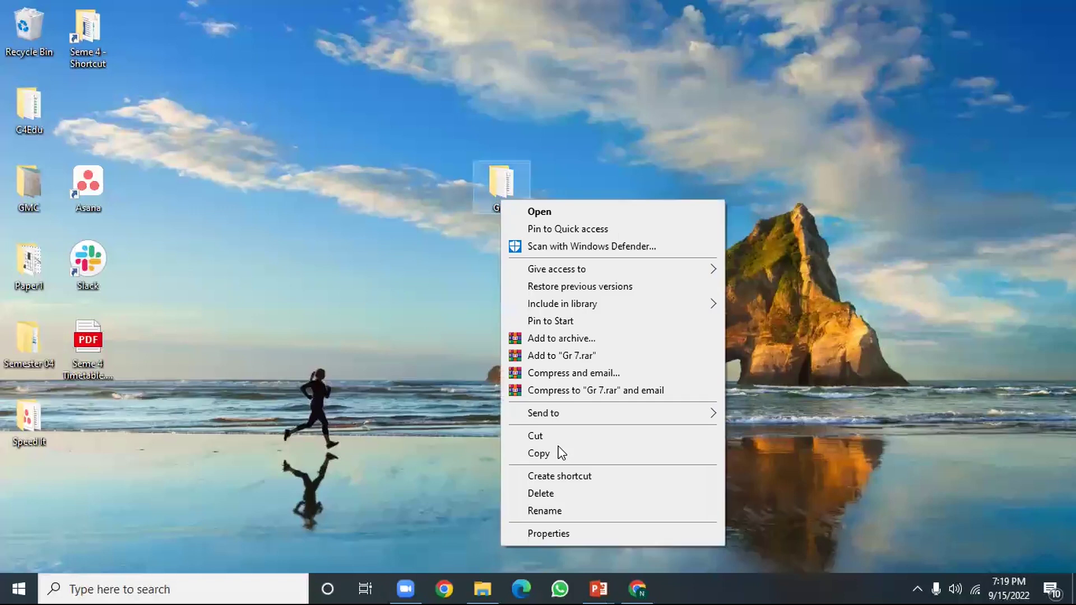
{"action": "left_click", "coordinate": [578, 198]}
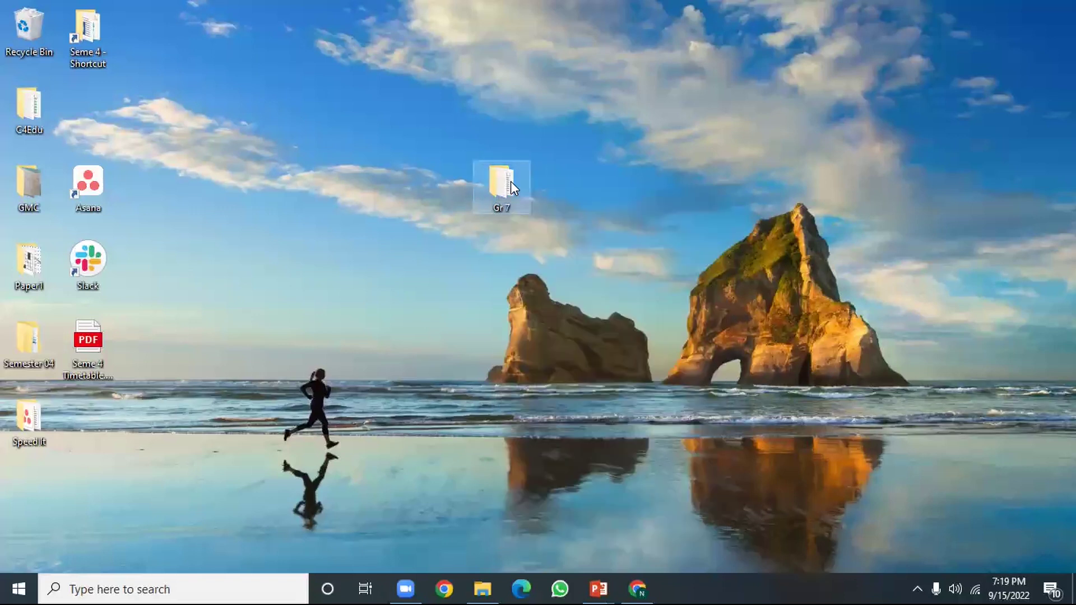
{"action": "left_click_drag", "start_coordinate": [510, 181], "coordinate": [503, 181]}
{"action": "key", "text": "Escape"}
{"action": "right_click", "coordinate": [566, 496]}
{"action": "left_click", "coordinate": [566, 507]}
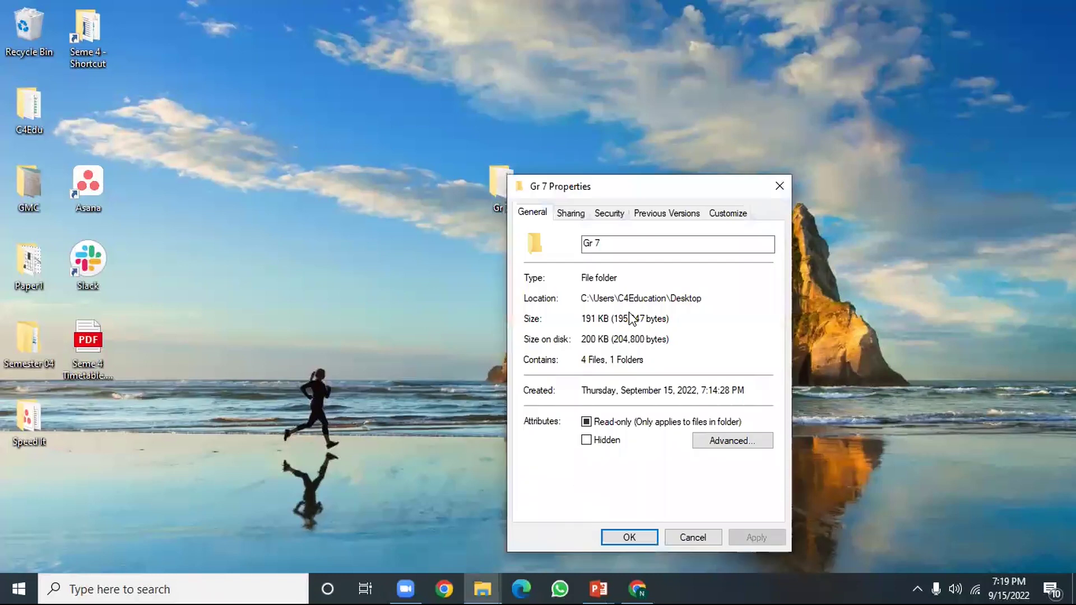
{"action": "left_click_drag", "start_coordinate": [640, 190], "coordinate": [627, 53]}
{"action": "left_click_drag", "start_coordinate": [593, 108], "coordinate": [518, 105]}
{"action": "left_click_drag", "start_coordinate": [610, 142], "coordinate": [531, 139]}
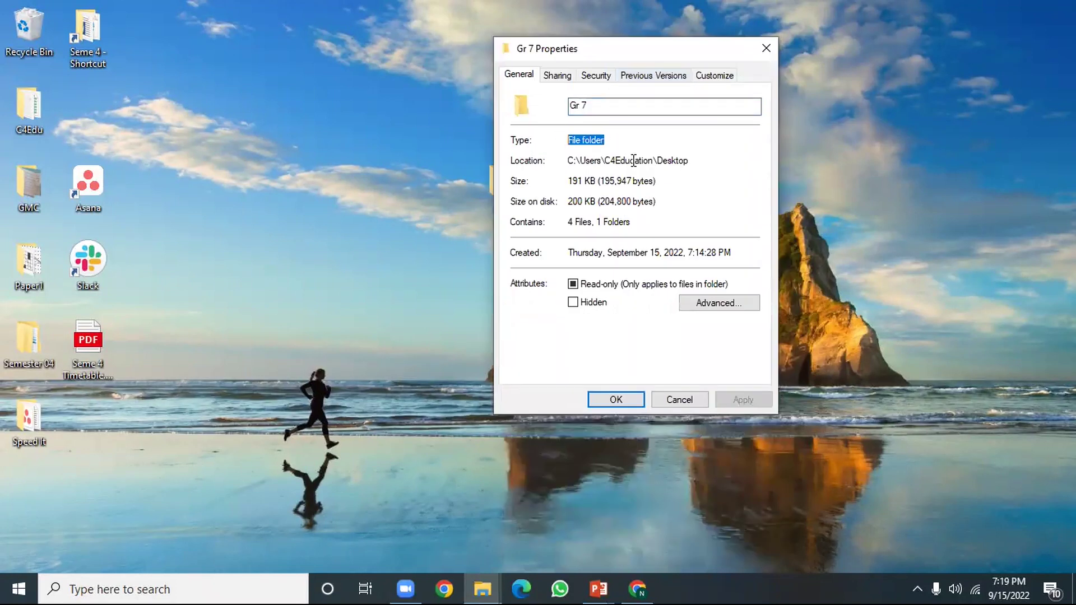
- Examine the Gr 7 folder's location, size on disk, contained items and creation date, and close the properties
{"action": "left_click_drag", "start_coordinate": [690, 161], "coordinate": [640, 160]}
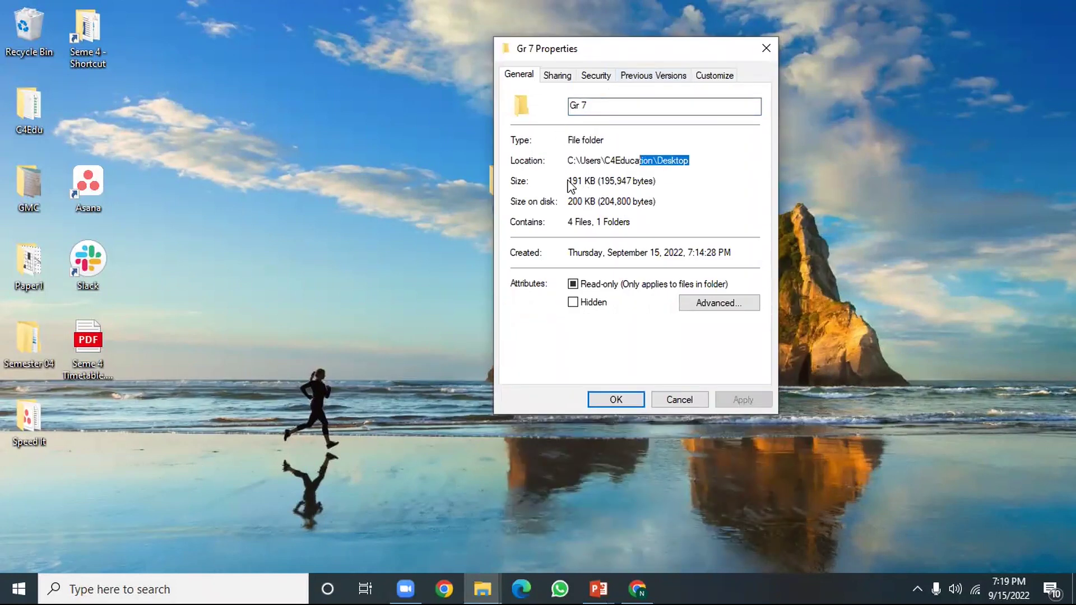
{"action": "left_click_drag", "start_coordinate": [587, 202], "coordinate": [569, 203]}
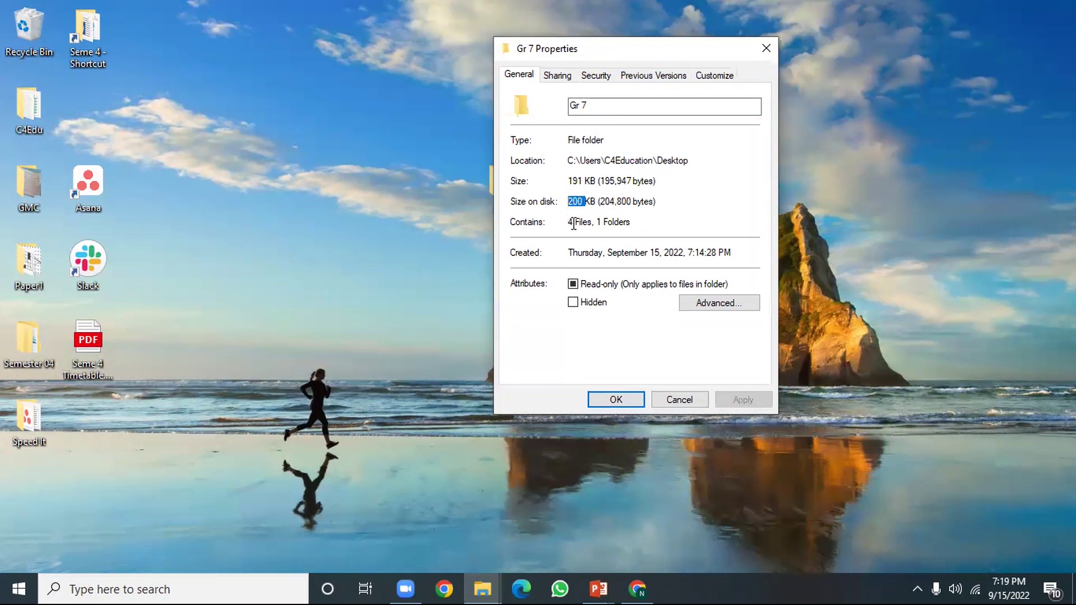
{"action": "left_click_drag", "start_coordinate": [631, 223], "coordinate": [596, 223]}
{"action": "left_click", "coordinate": [739, 227]}
{"action": "left_click_drag", "start_coordinate": [552, 221], "coordinate": [739, 252]}
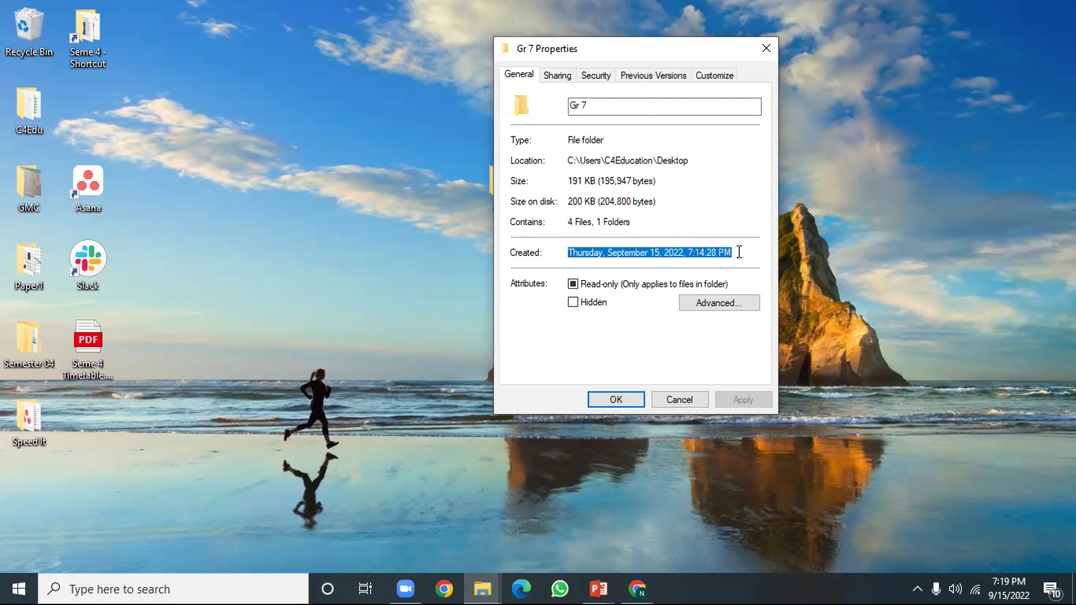
{"action": "left_click", "coordinate": [768, 47]}
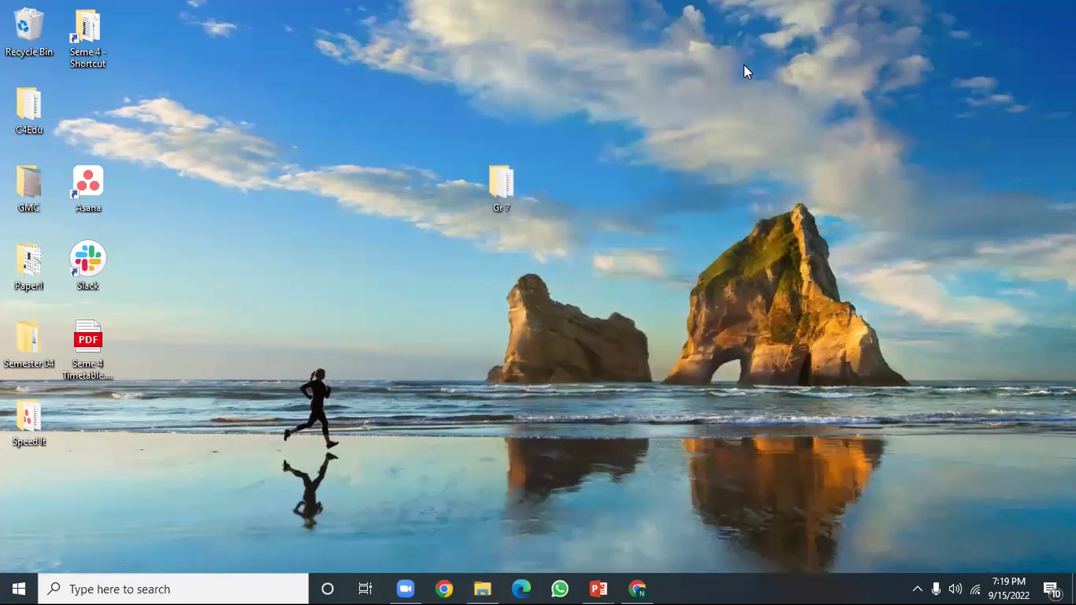
- Open the text subfolder inside the Gr 7 folder to view its files
{"action": "double_click", "coordinate": [501, 195]}
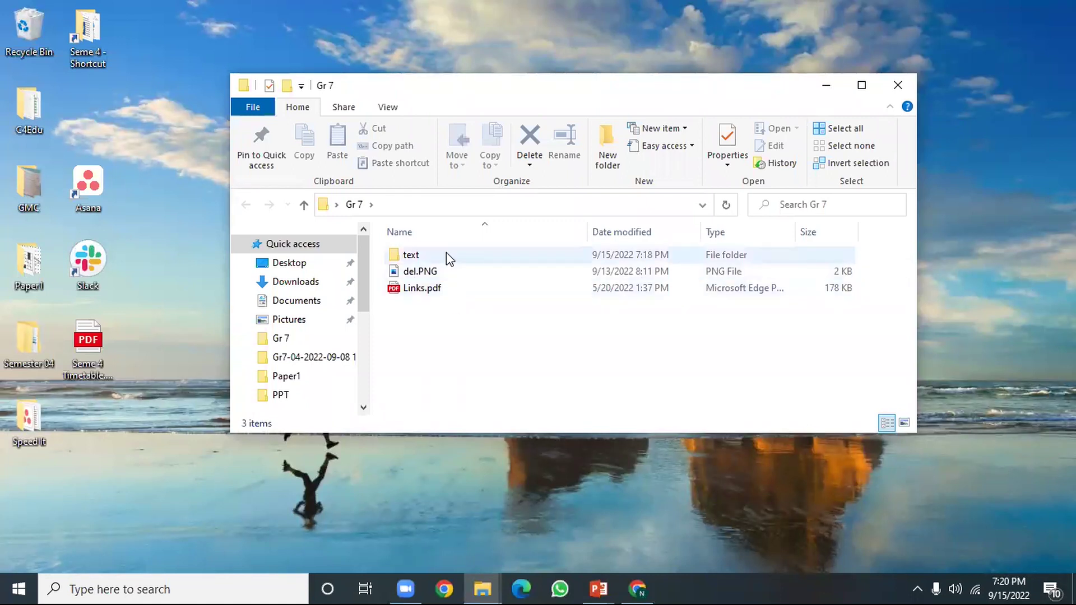
{"action": "mouse_move", "coordinate": [446, 252]}
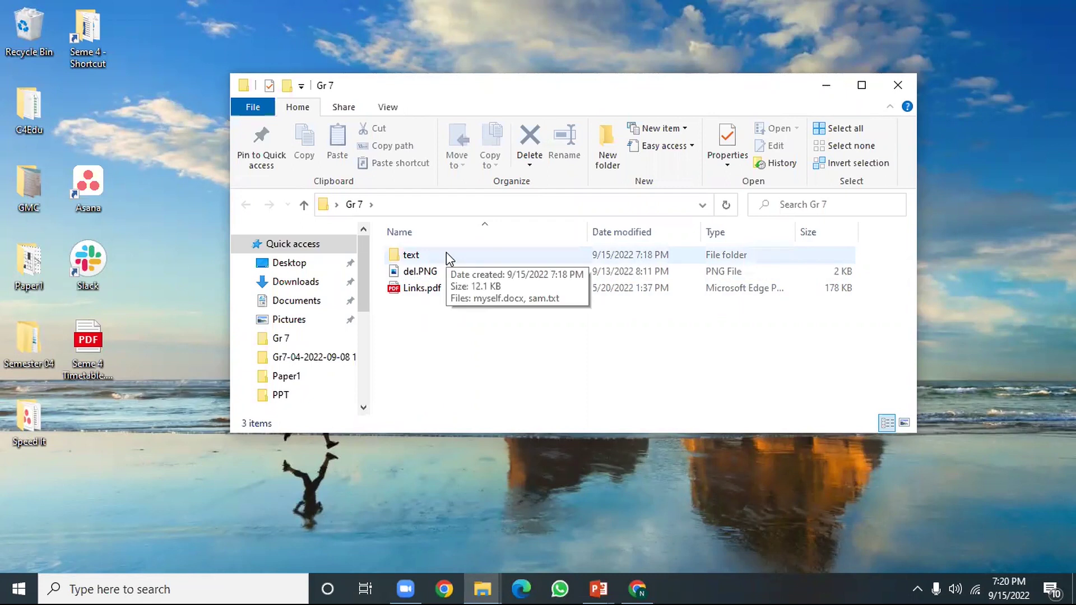
{"action": "left_click", "coordinate": [446, 257]}
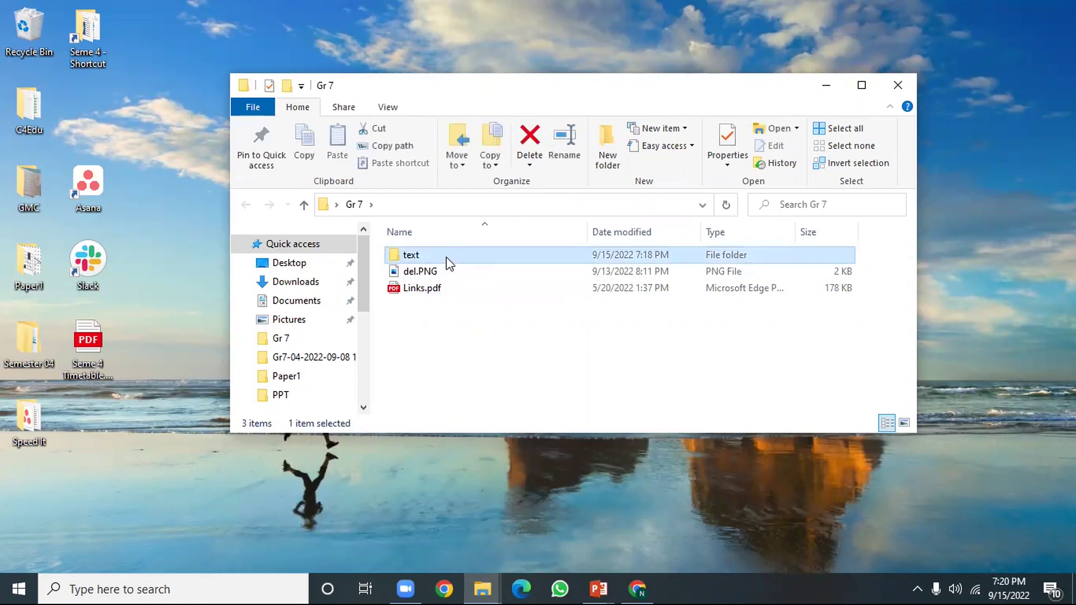
{"action": "double_click", "coordinate": [446, 256]}
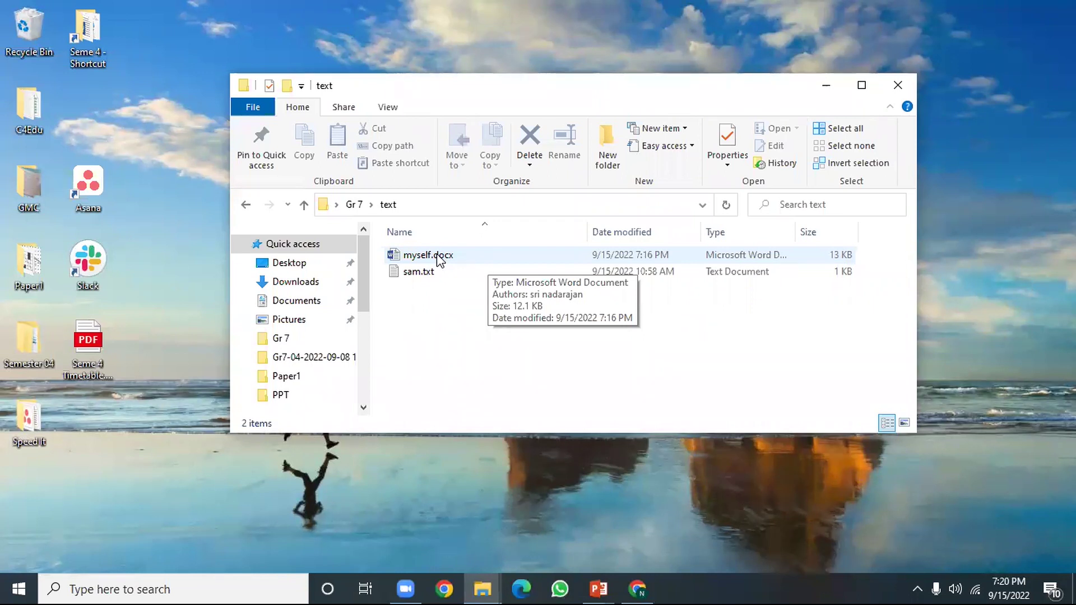
- Show the properties of myself.docx and move the folder window clear of them
{"action": "left_click", "coordinate": [462, 259]}
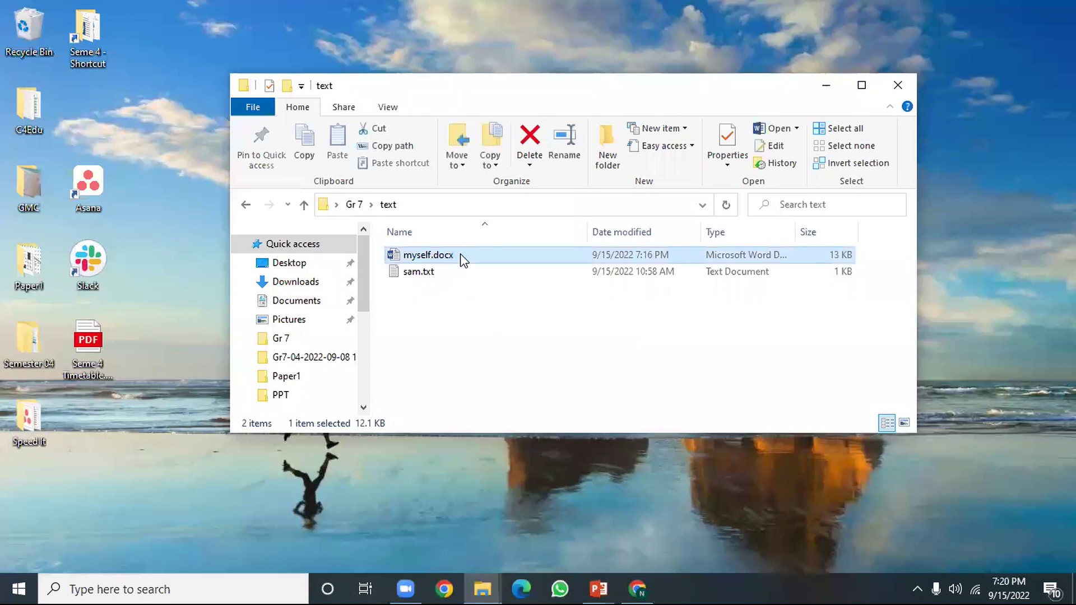
{"action": "right_click", "coordinate": [462, 259]}
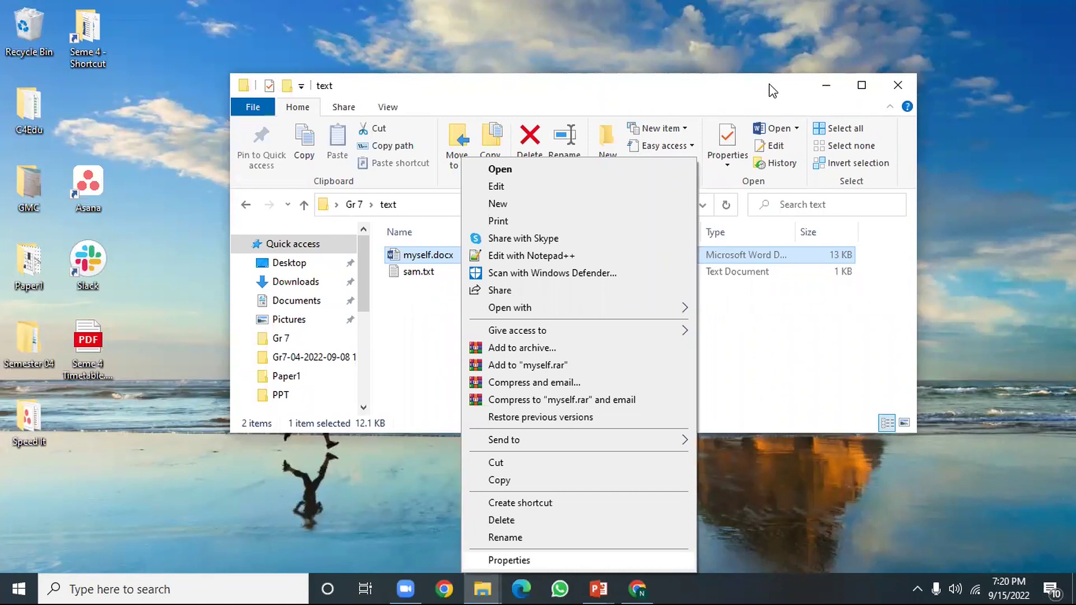
{"action": "key", "text": "Return"}
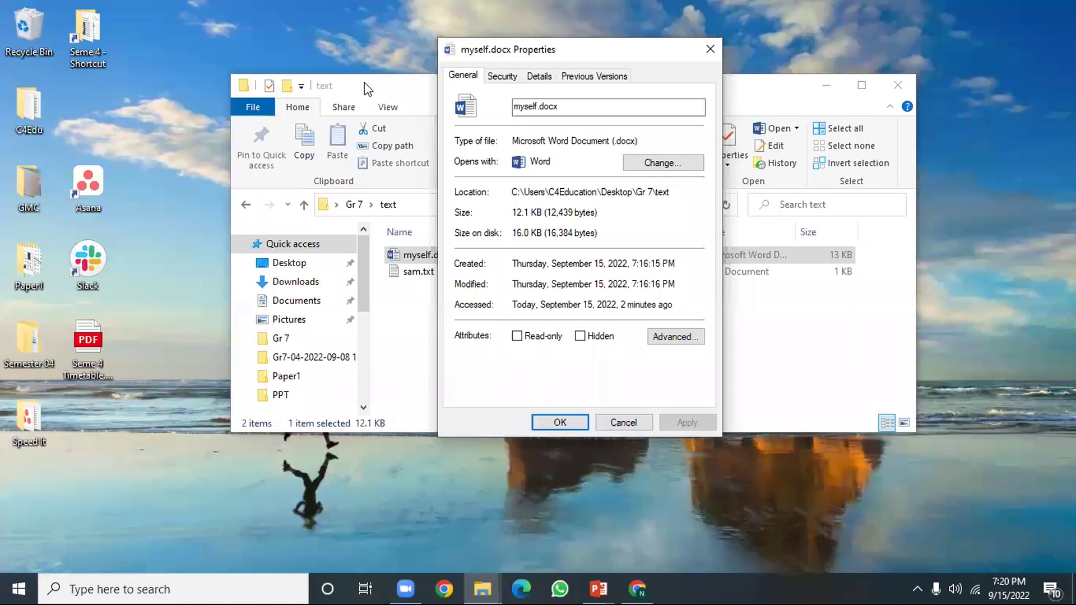
{"action": "left_click_drag", "start_coordinate": [772, 90], "coordinate": [191, 130]}
{"action": "left_click_drag", "start_coordinate": [560, 53], "coordinate": [575, 51]}
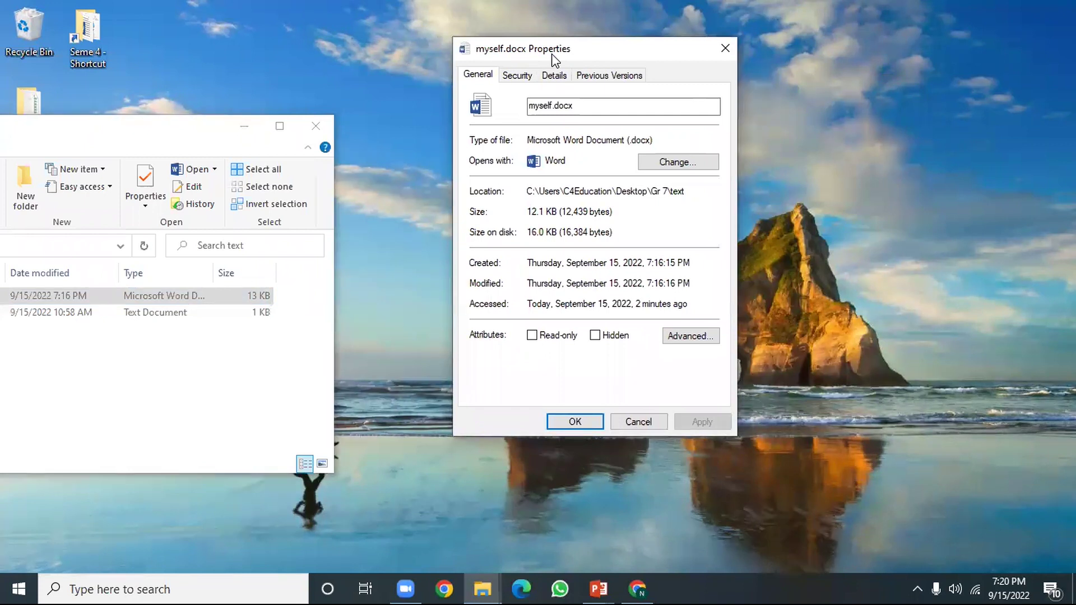
- Examine the document's file name, type extension, associated program, location and size in its properties
{"action": "left_click_drag", "start_coordinate": [578, 106], "coordinate": [528, 107]}
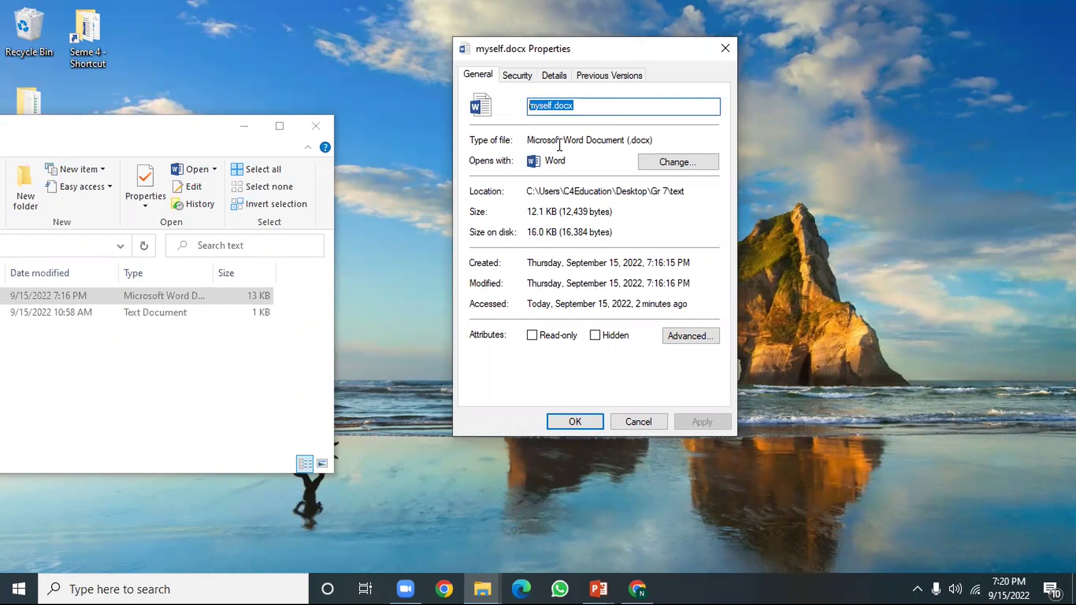
{"action": "left_click_drag", "start_coordinate": [528, 140], "coordinate": [656, 139]}
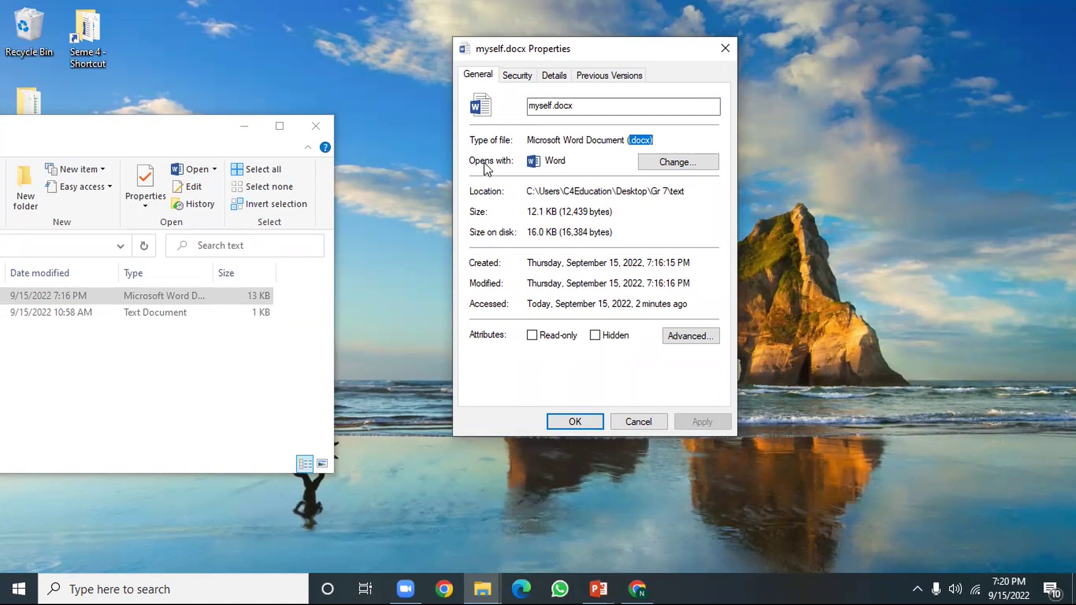
{"action": "double_click", "coordinate": [542, 162]}
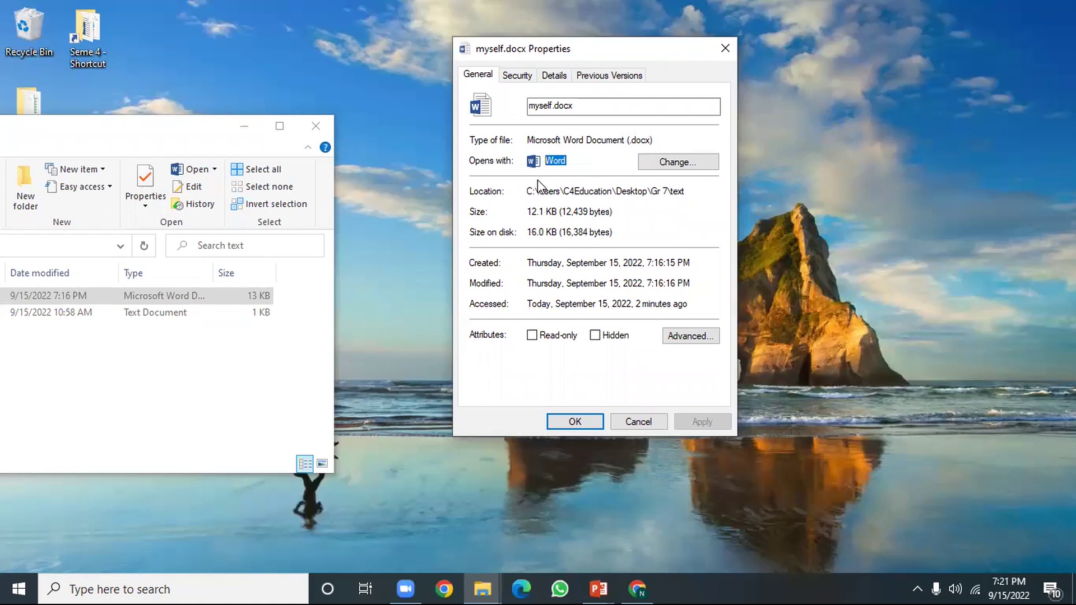
{"action": "left_click_drag", "start_coordinate": [532, 193], "coordinate": [615, 188]}
{"action": "left_click", "coordinate": [625, 213]}
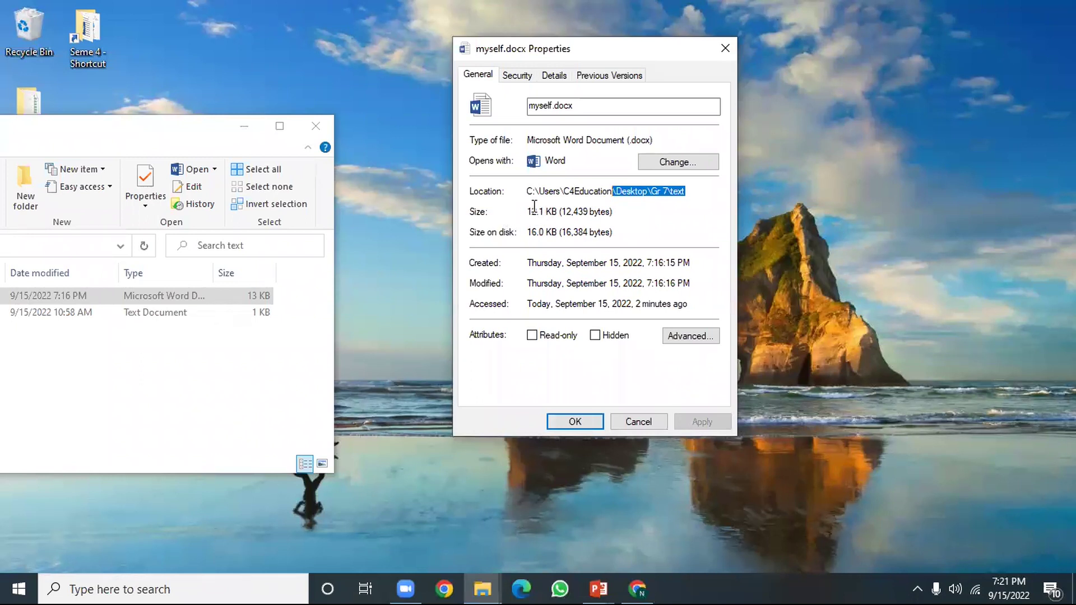
{"action": "left_click_drag", "start_coordinate": [532, 211], "coordinate": [554, 211]}
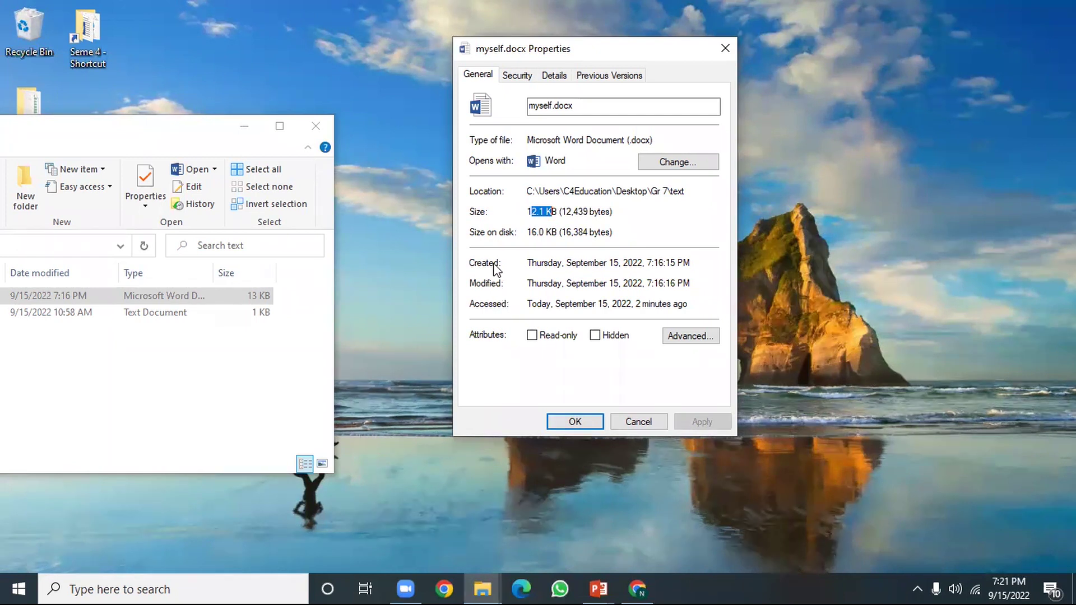
- Examine the created, modified and accessed dates of myself.docx and close its properties
{"action": "left_click_drag", "start_coordinate": [696, 263], "coordinate": [671, 264]}
{"action": "left_click_drag", "start_coordinate": [561, 250], "coordinate": [447, 263]}
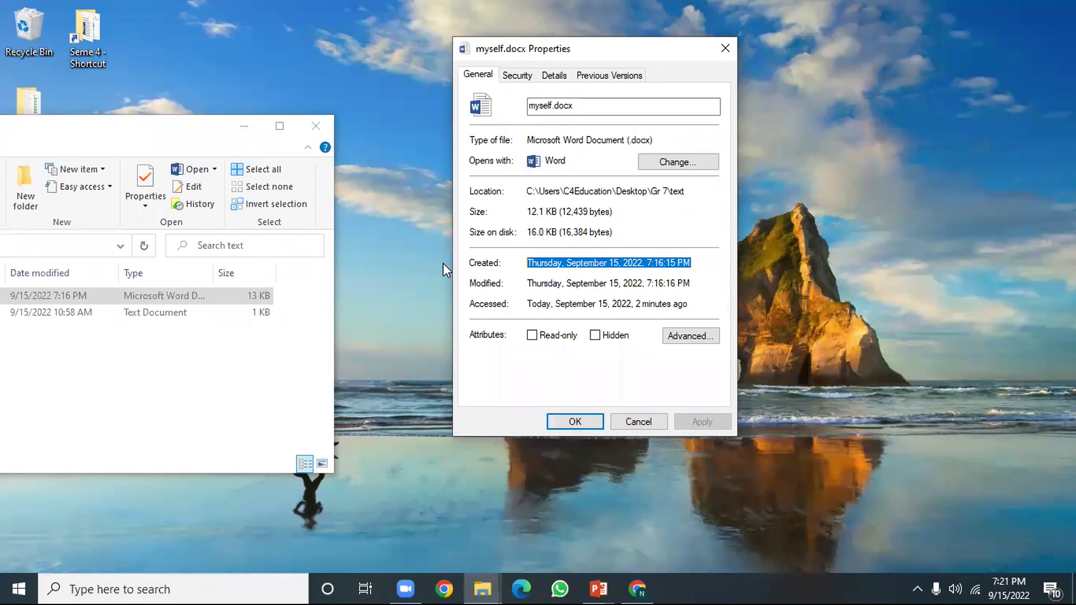
{"action": "left_click", "coordinate": [534, 282]}
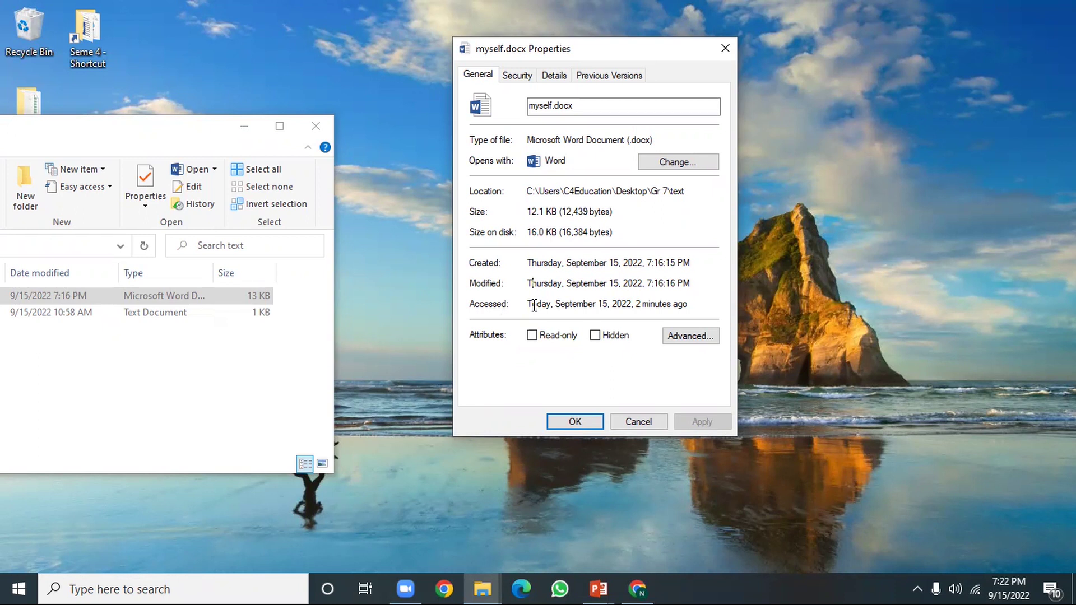
{"action": "left_click_drag", "start_coordinate": [527, 303], "coordinate": [730, 302]}
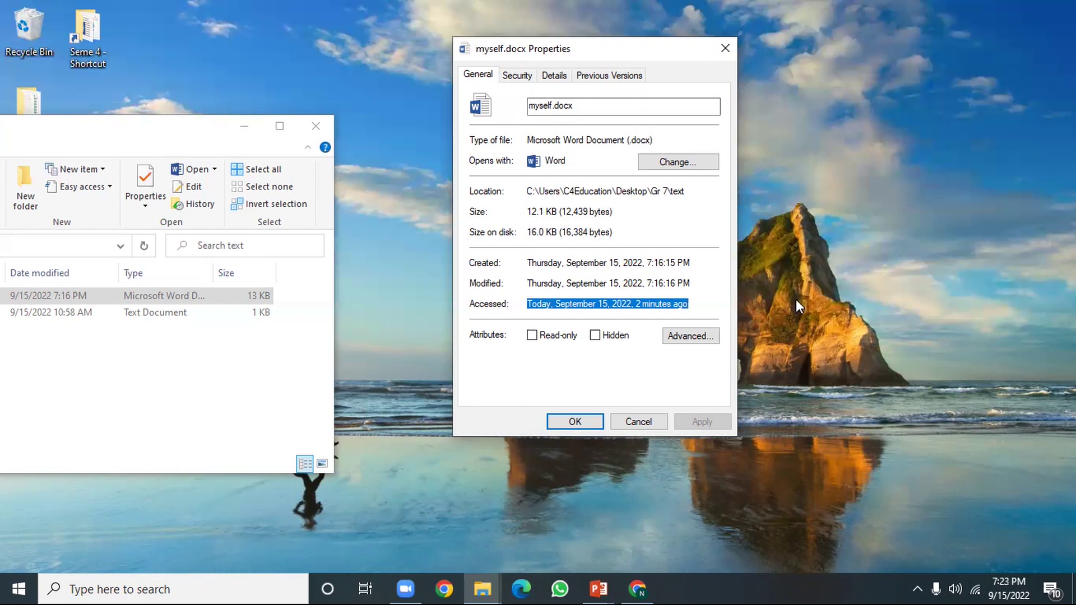
{"action": "left_click", "coordinate": [723, 49]}
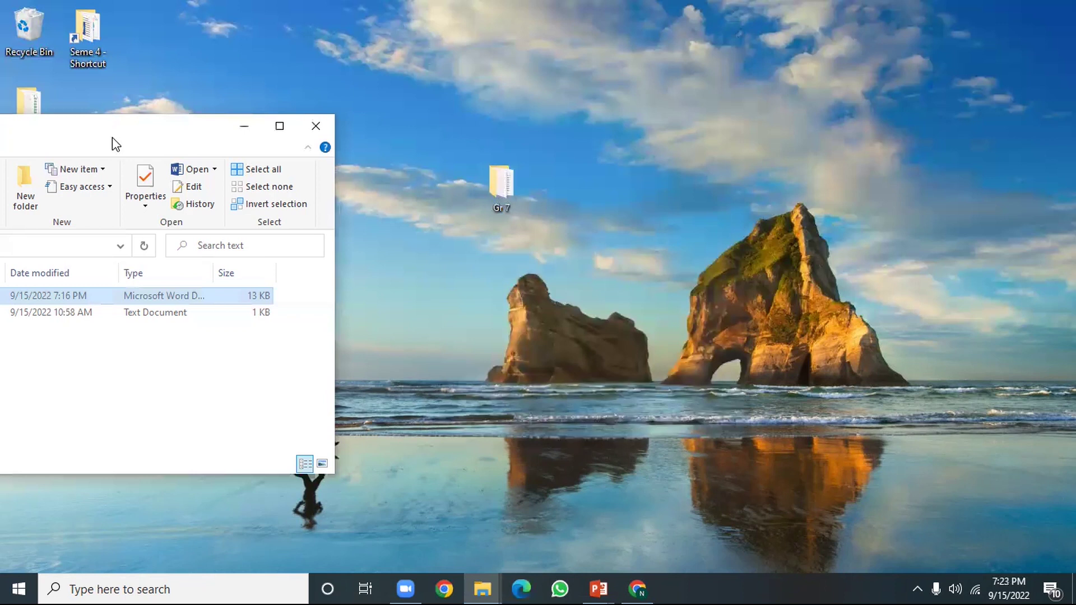
- Return to the Gr 7 folder, display its contents as extra large icons and enlarge the window to fit them
{"action": "left_click_drag", "start_coordinate": [112, 136], "coordinate": [656, 126]}
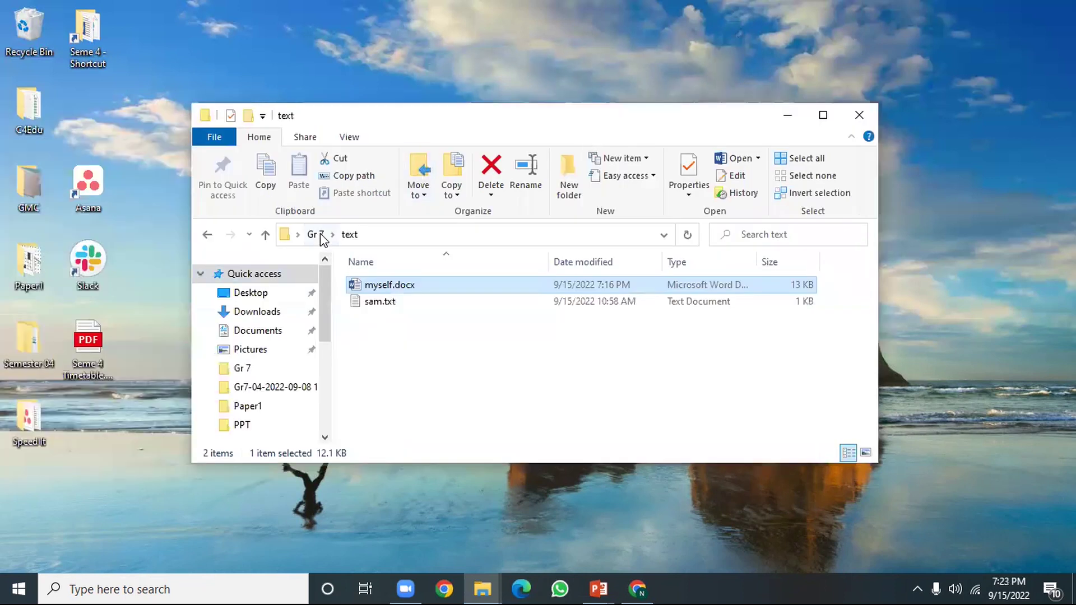
{"action": "key", "text": "alt+Up"}
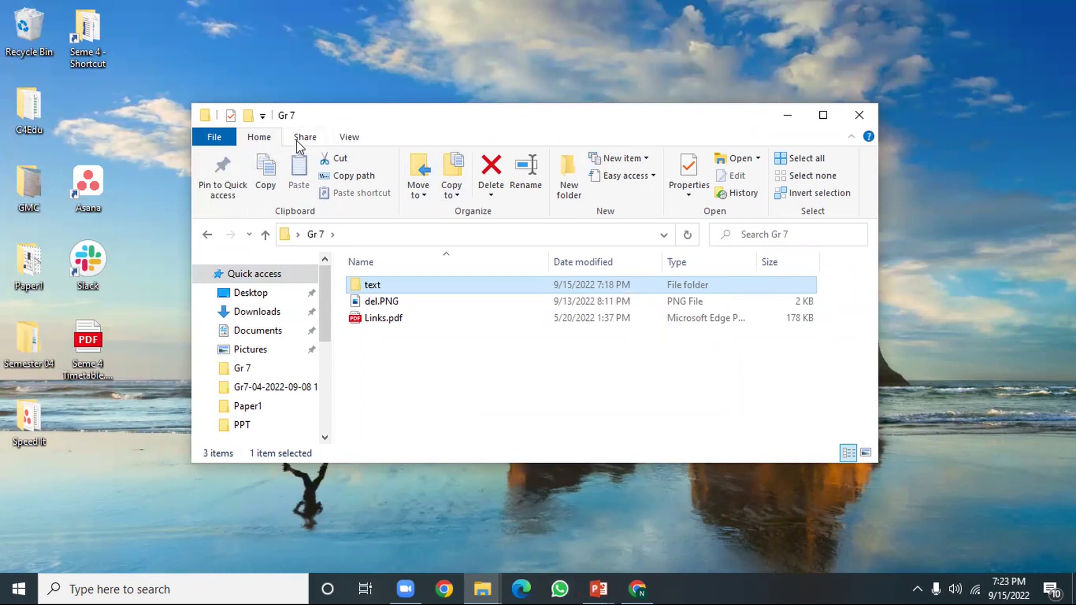
{"action": "left_click", "coordinate": [347, 140]}
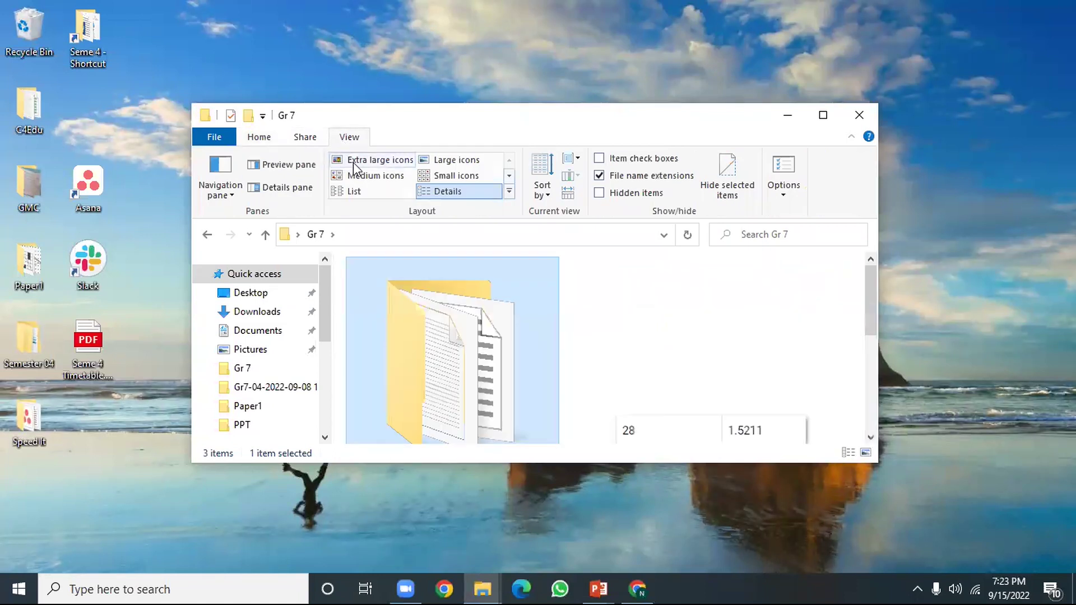
{"action": "left_click", "coordinate": [354, 162]}
{"action": "scroll", "coordinate": [599, 399], "scroll_direction": "down", "scroll_amount": 3}
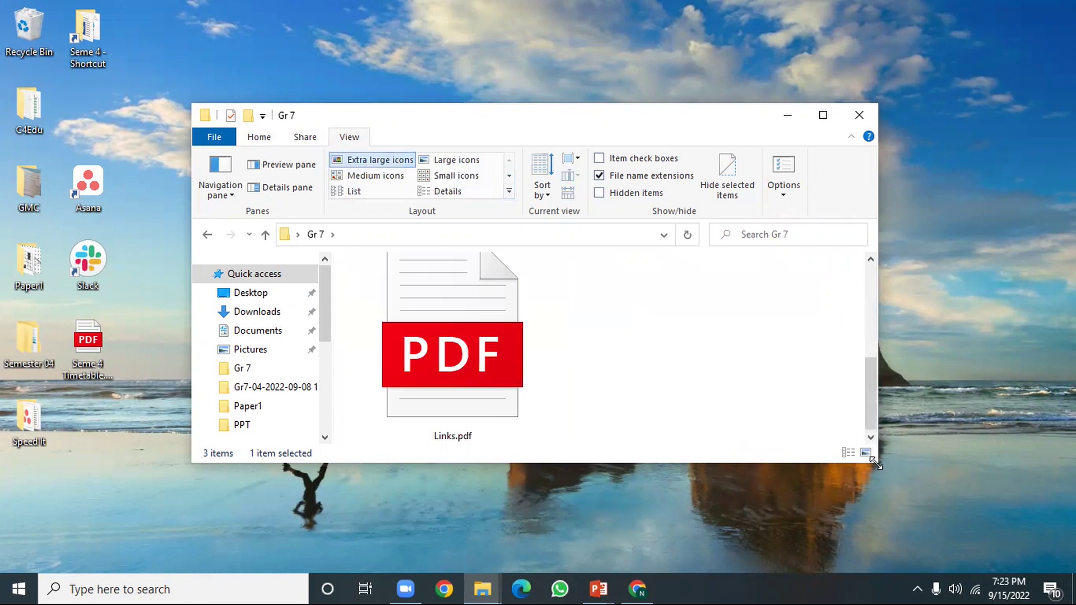
{"action": "left_click_drag", "start_coordinate": [876, 464], "coordinate": [1073, 603]}
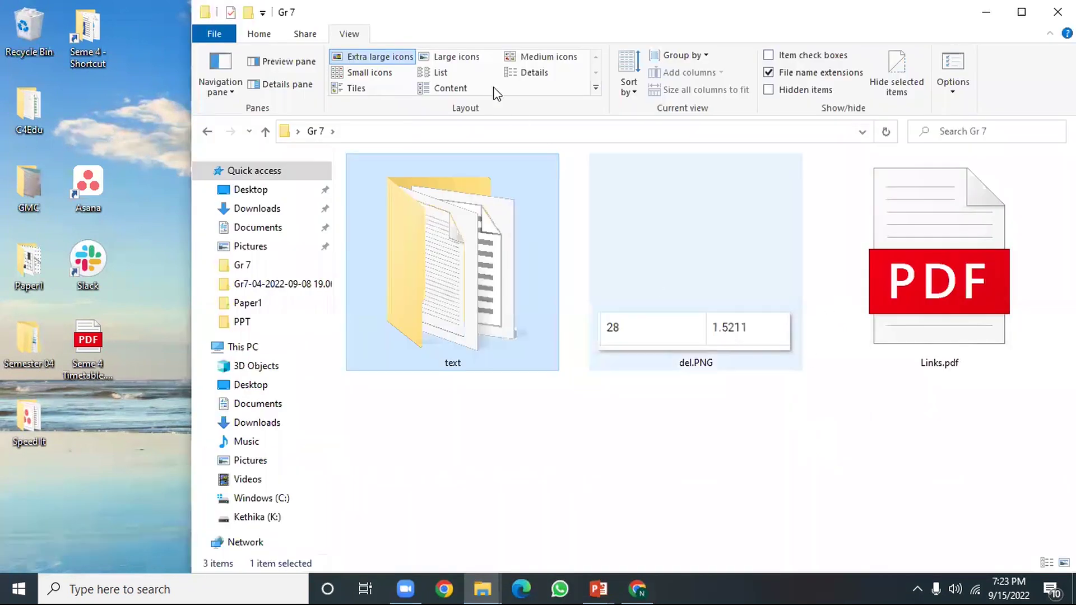
- Display the Gr 7 contents as large icons, medium icons, small icons, a list and details in turn
{"action": "left_click", "coordinate": [475, 64]}
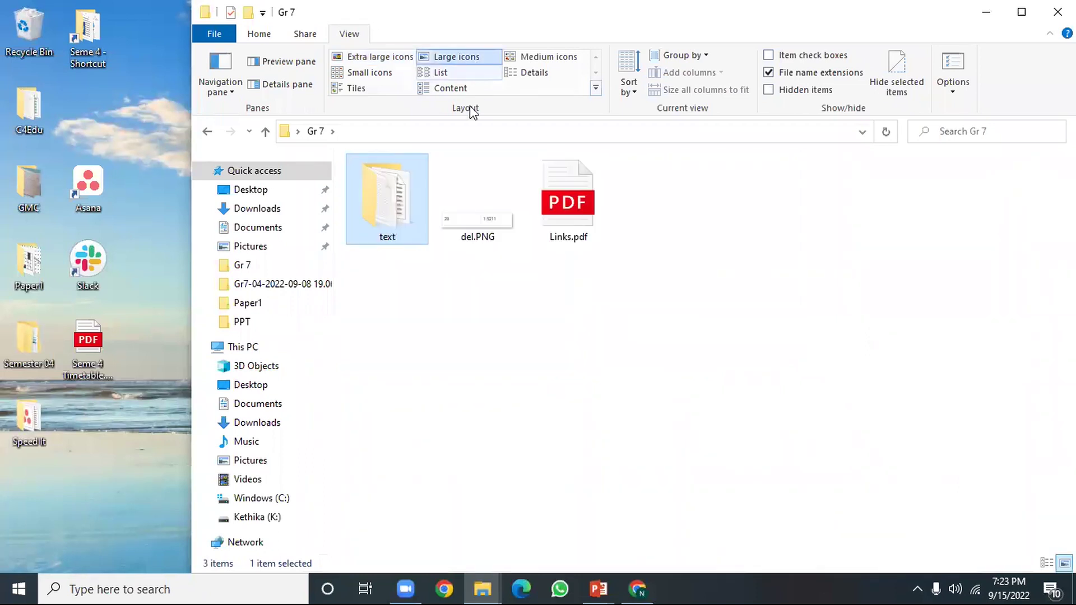
{"action": "left_click", "coordinate": [559, 63]}
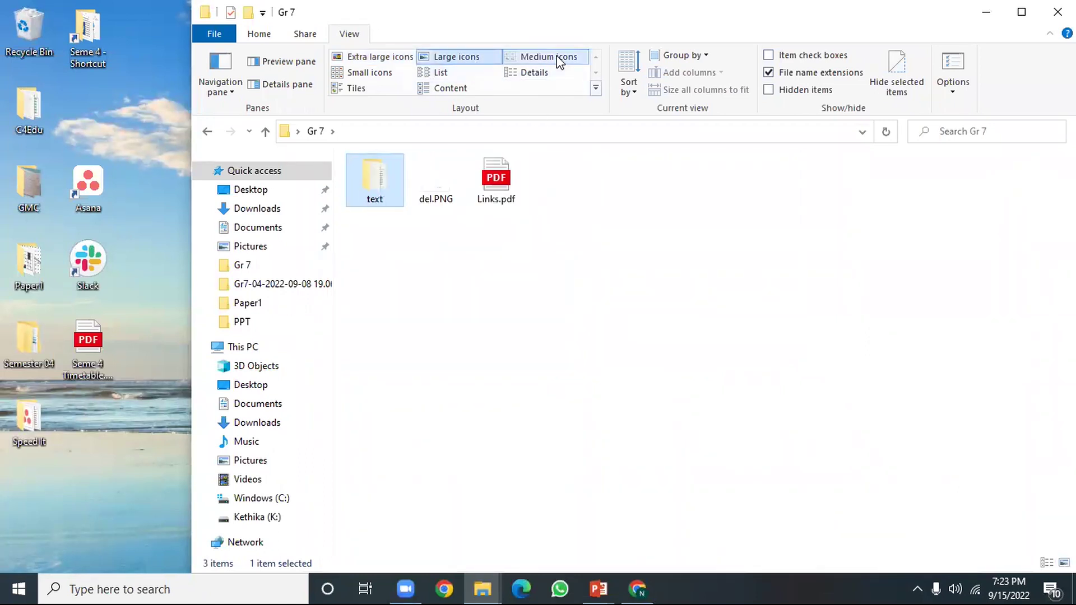
{"action": "left_click", "coordinate": [401, 78]}
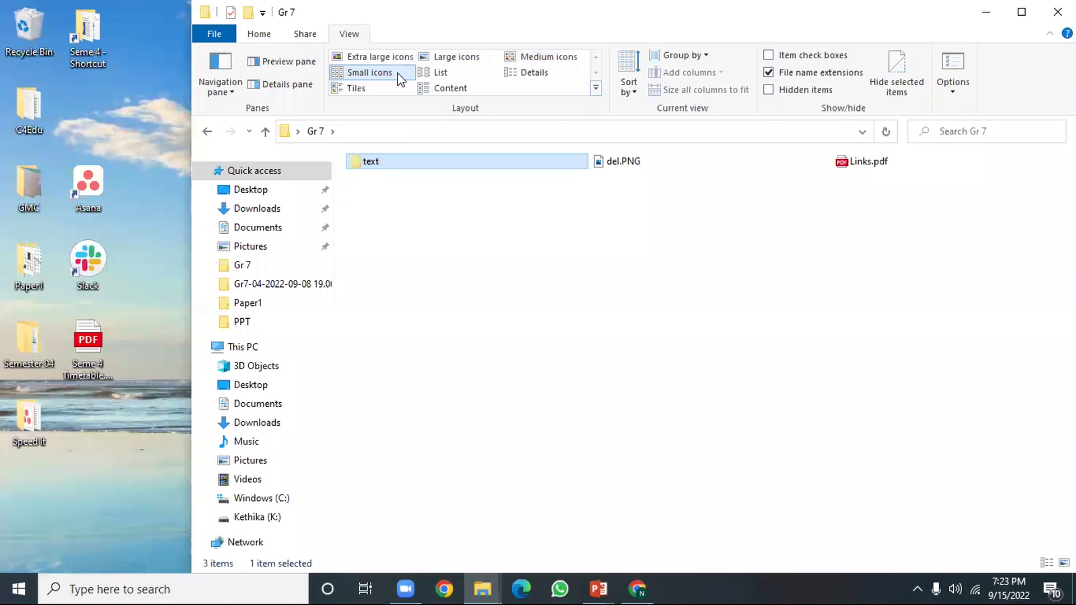
{"action": "left_click", "coordinate": [436, 75]}
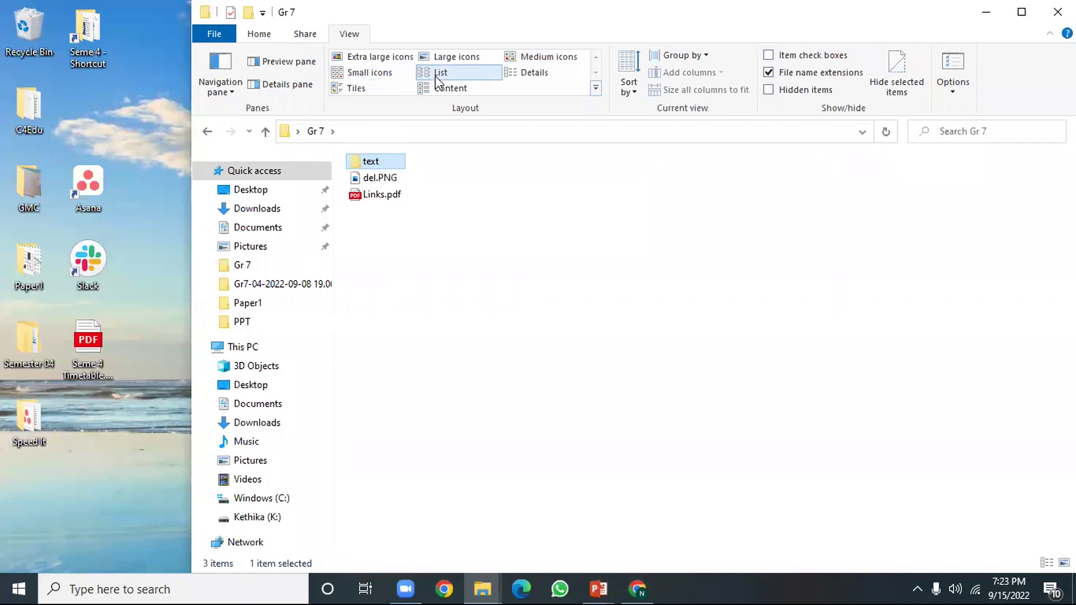
{"action": "left_click", "coordinate": [525, 78]}
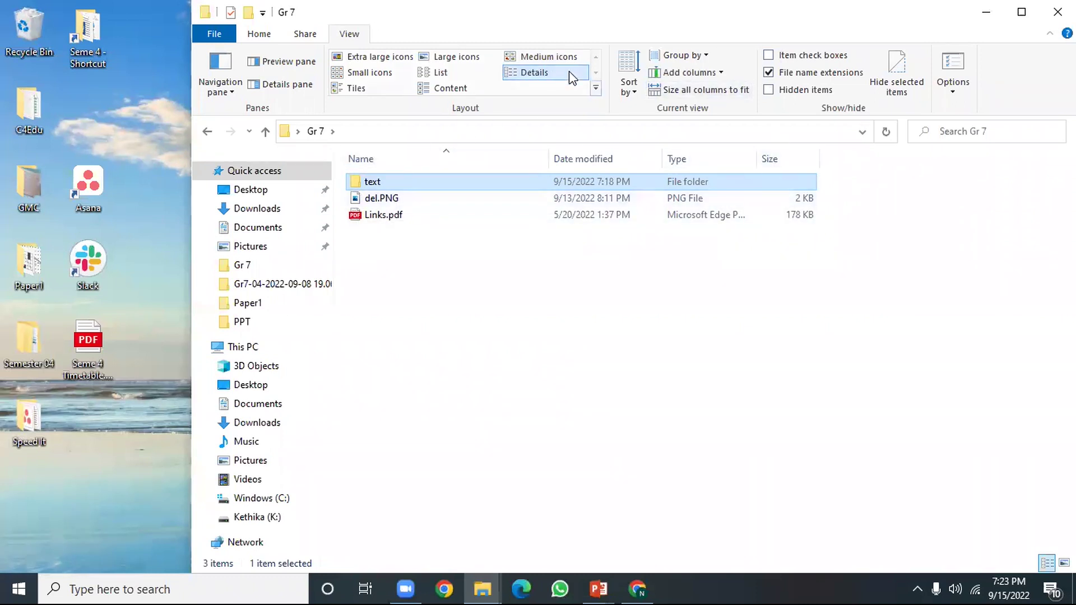
- Compare the Tiles and Content layouts for the Gr 7 folder, ending on the Details layout
{"action": "left_click", "coordinate": [355, 88]}
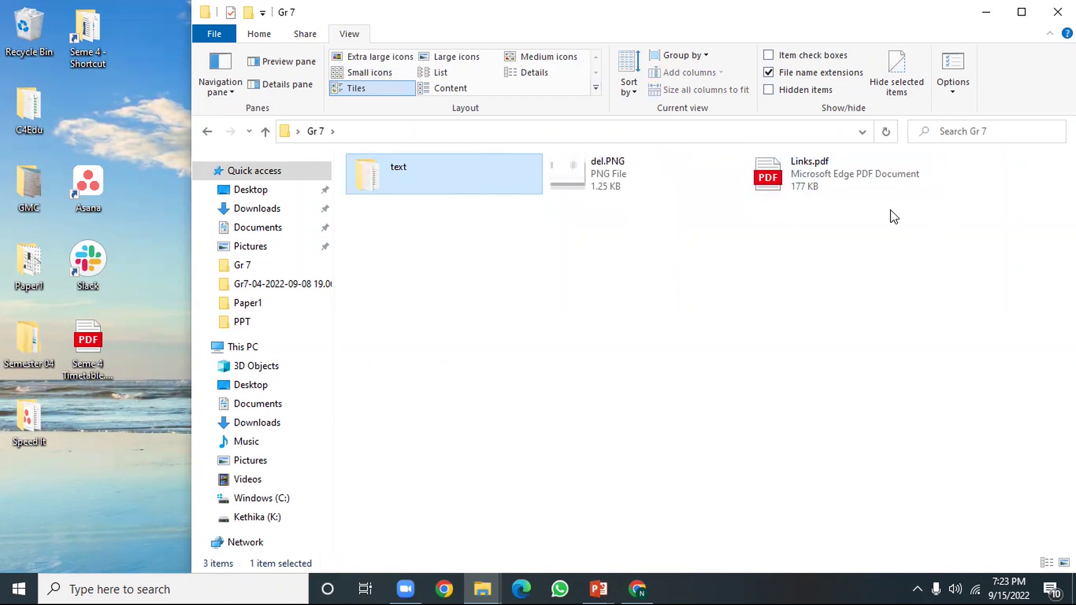
{"action": "left_click", "coordinate": [454, 90]}
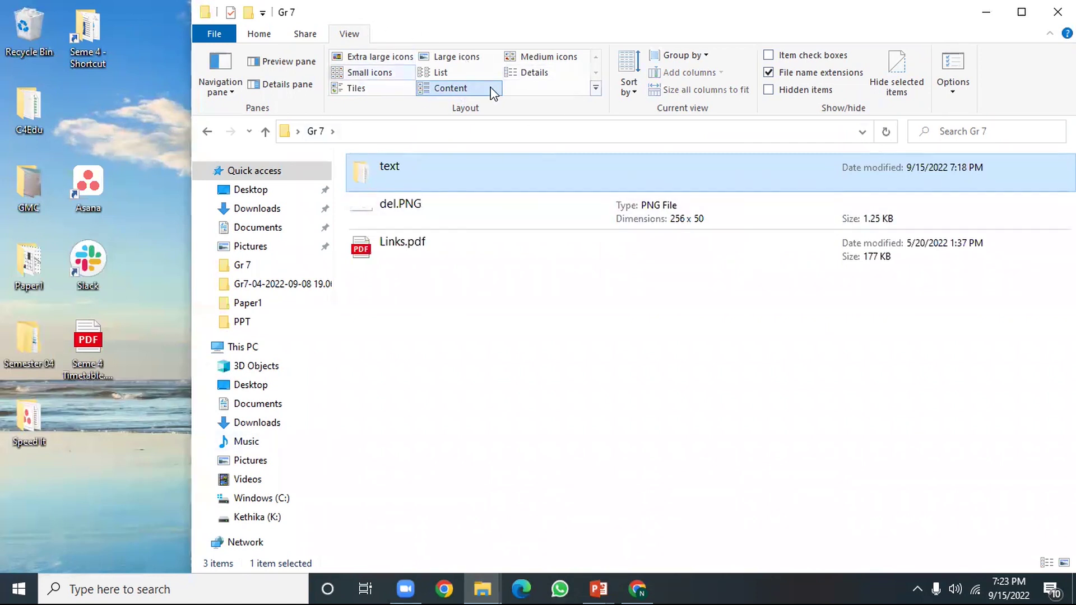
{"action": "left_click", "coordinate": [386, 88]}
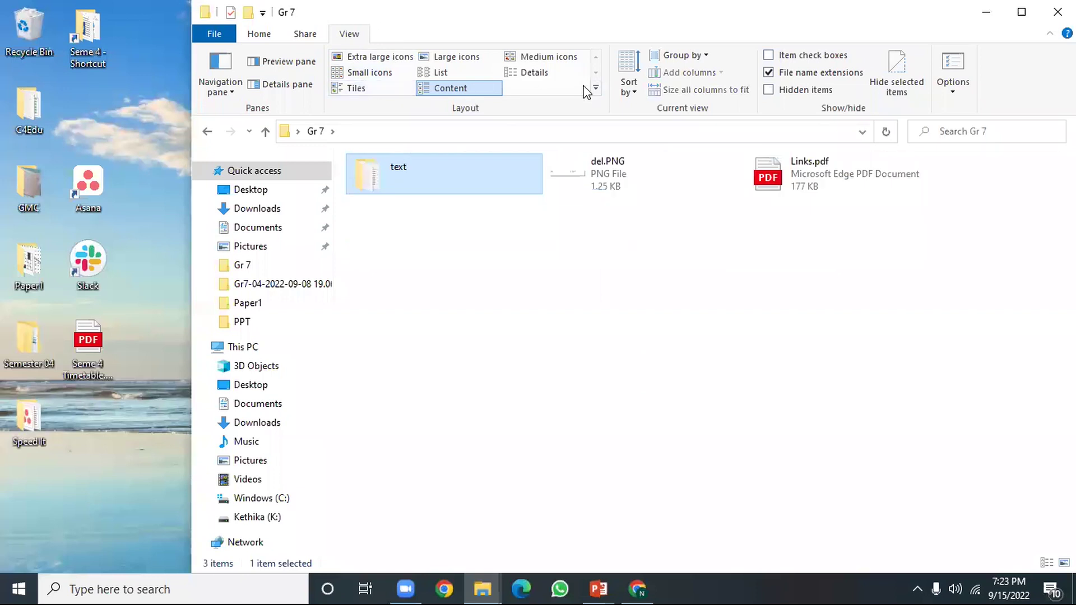
{"action": "left_click", "coordinate": [531, 74]}
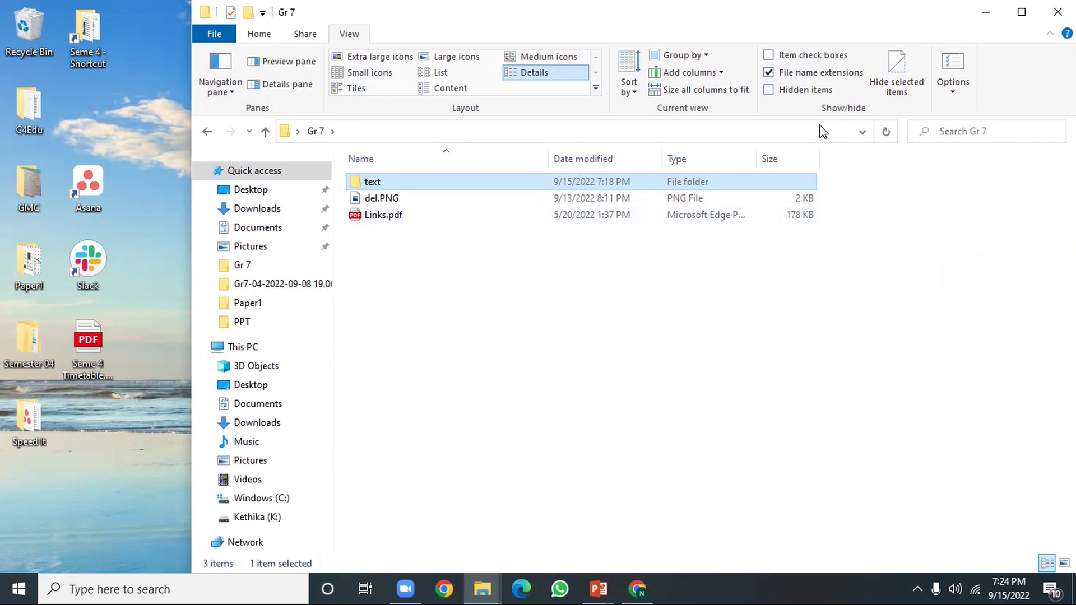
- Open the text subfolder, then shrink its window and place it near the middle of the desktop
{"action": "double_click", "coordinate": [396, 183]}
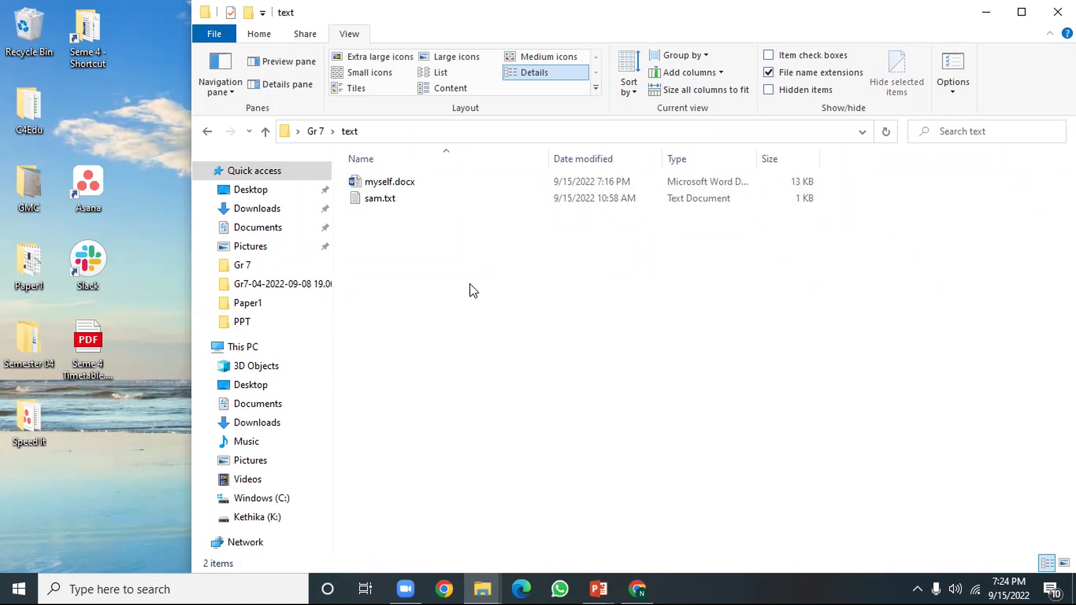
{"action": "left_click_drag", "start_coordinate": [853, 9], "coordinate": [791, 161]}
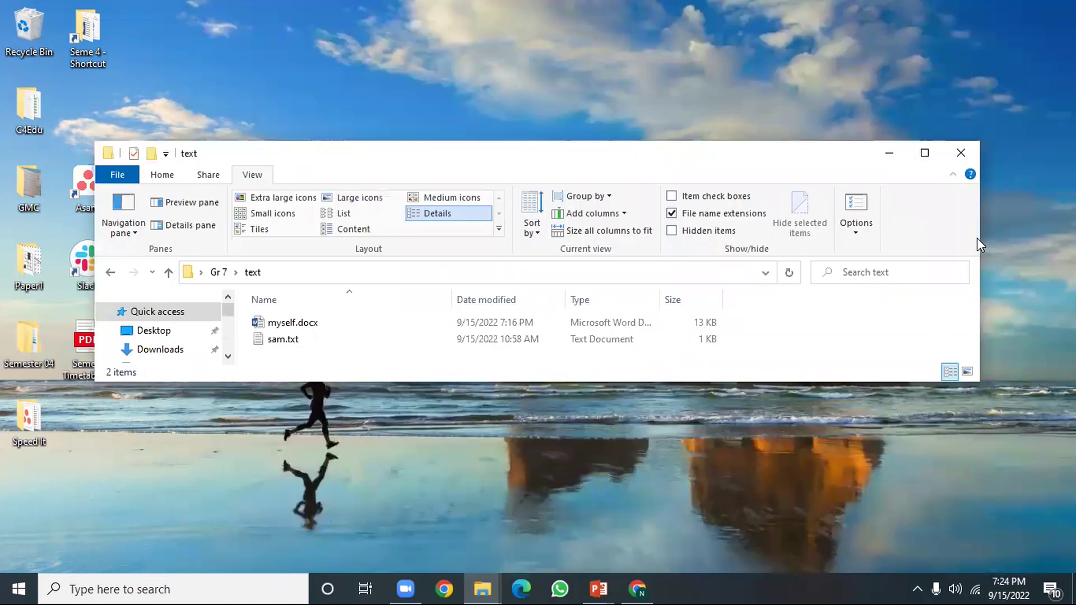
{"action": "left_click_drag", "start_coordinate": [980, 238], "coordinate": [803, 238]}
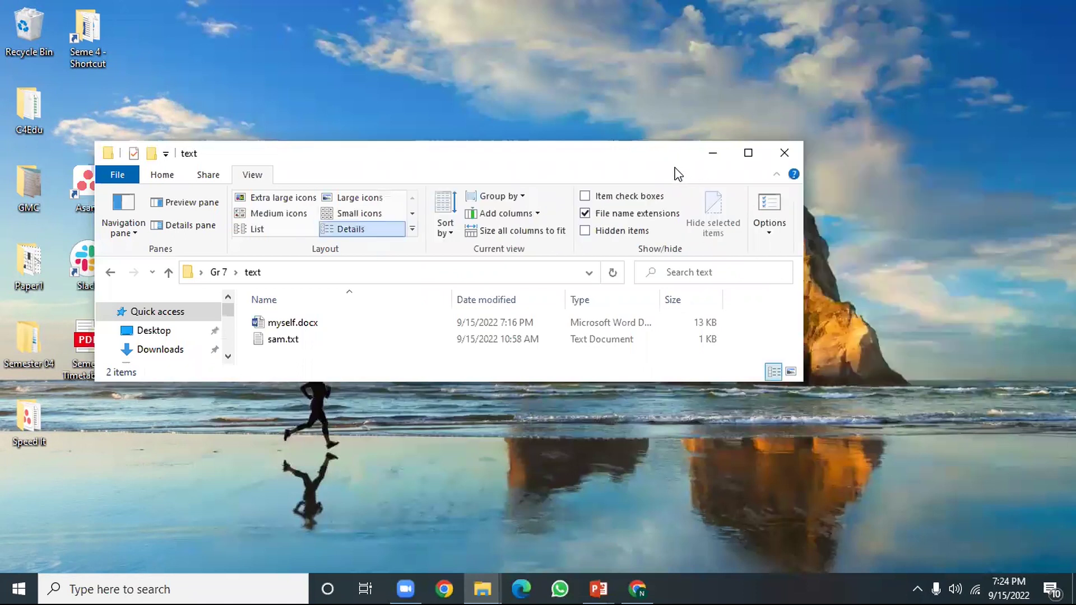
{"action": "left_click_drag", "start_coordinate": [621, 163], "coordinate": [719, 208]}
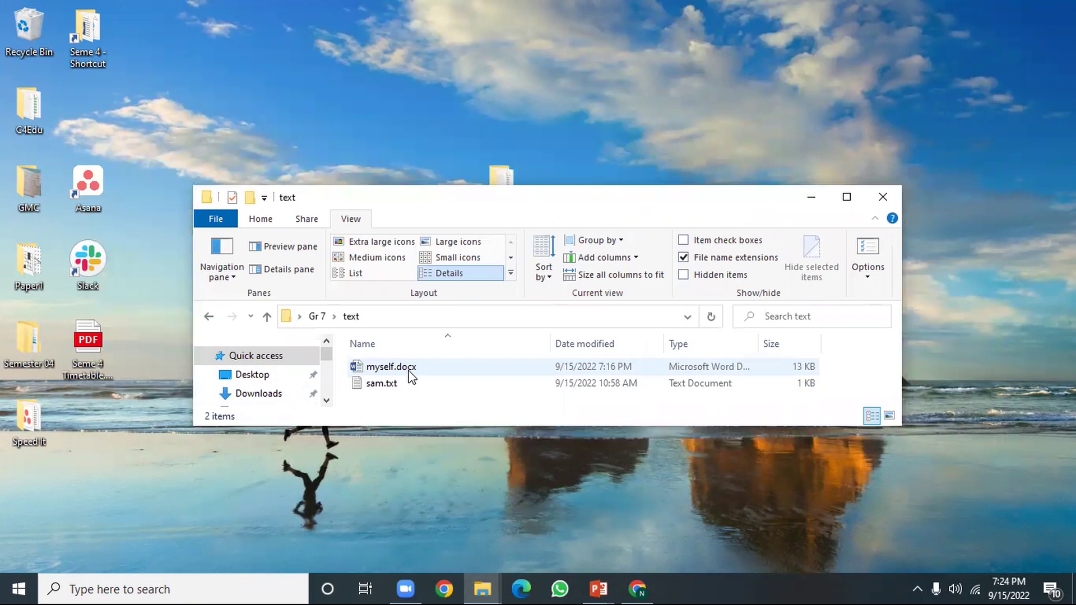
- Set the Hidden attribute of myself.docx in its properties and apply the change
{"action": "mouse_move", "coordinate": [410, 374]}
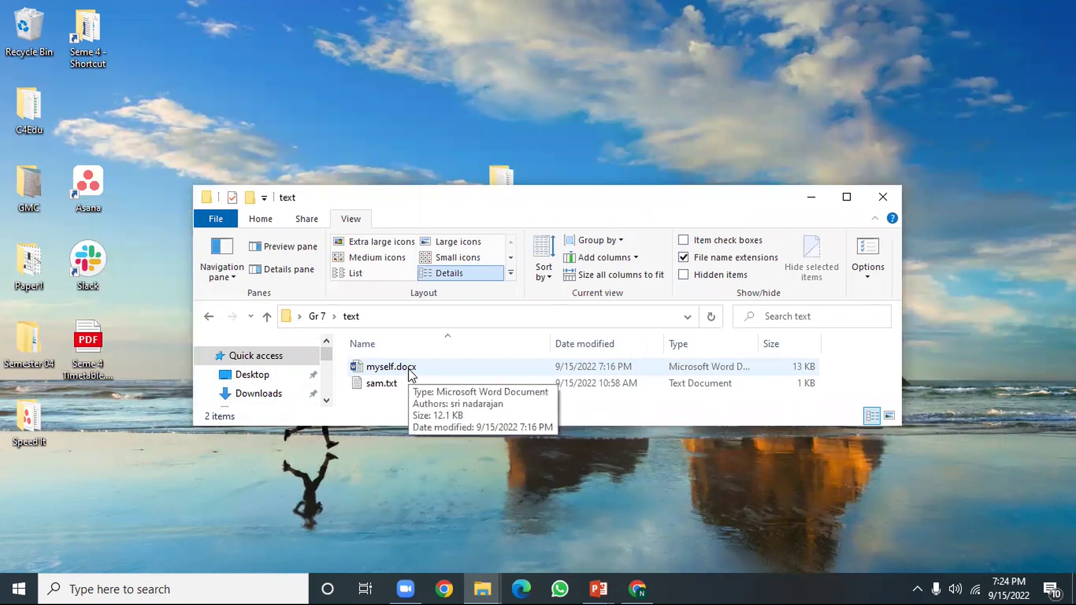
{"action": "left_click", "coordinate": [409, 372]}
{"action": "right_click", "coordinate": [410, 376]}
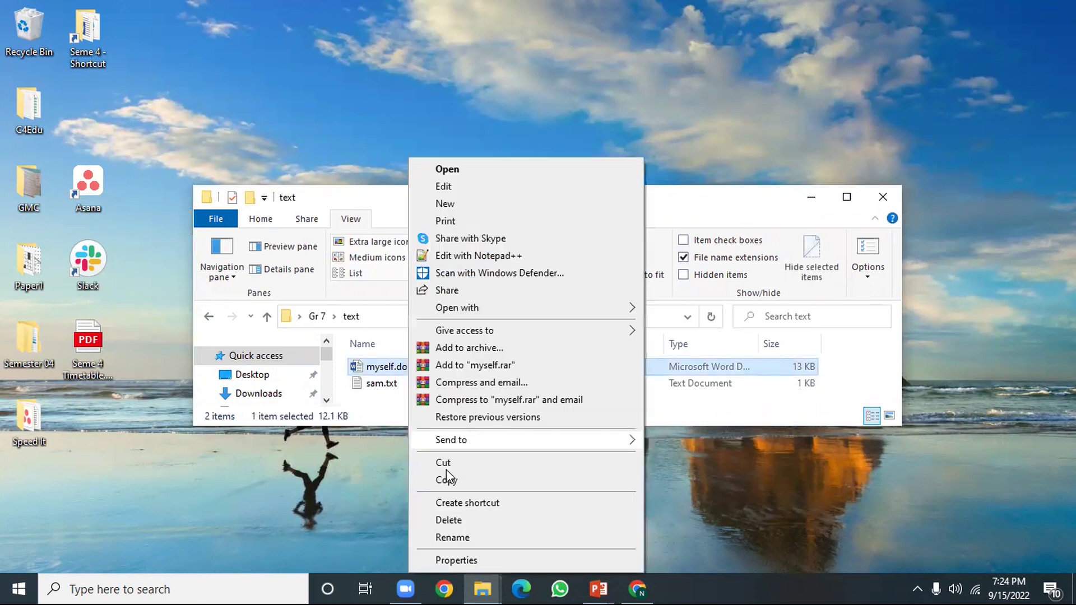
{"action": "left_click", "coordinate": [443, 560]}
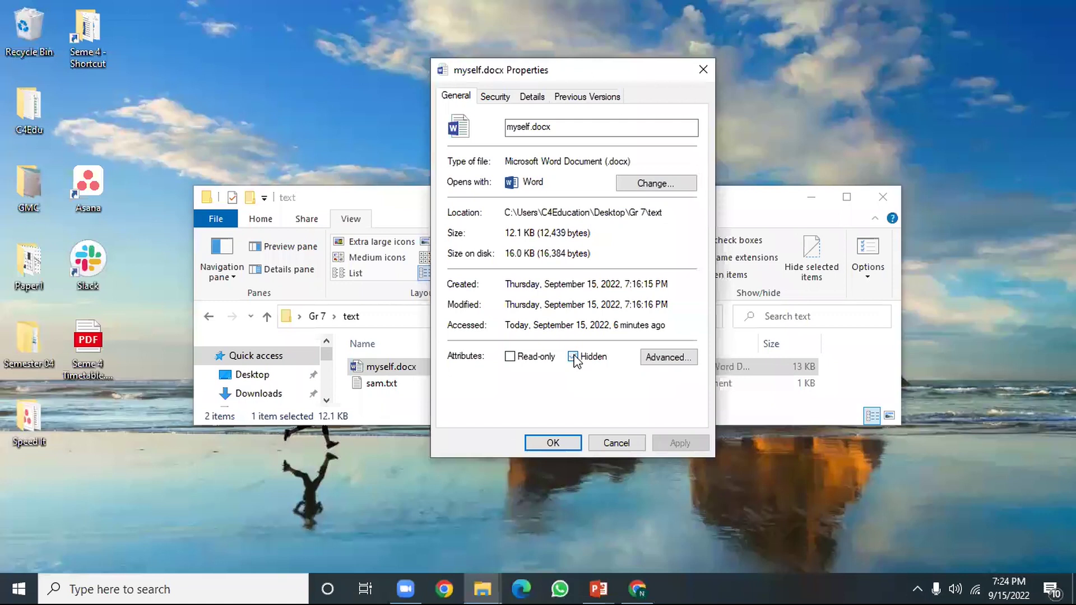
{"action": "left_click", "coordinate": [572, 357]}
{"action": "left_click", "coordinate": [695, 443]}
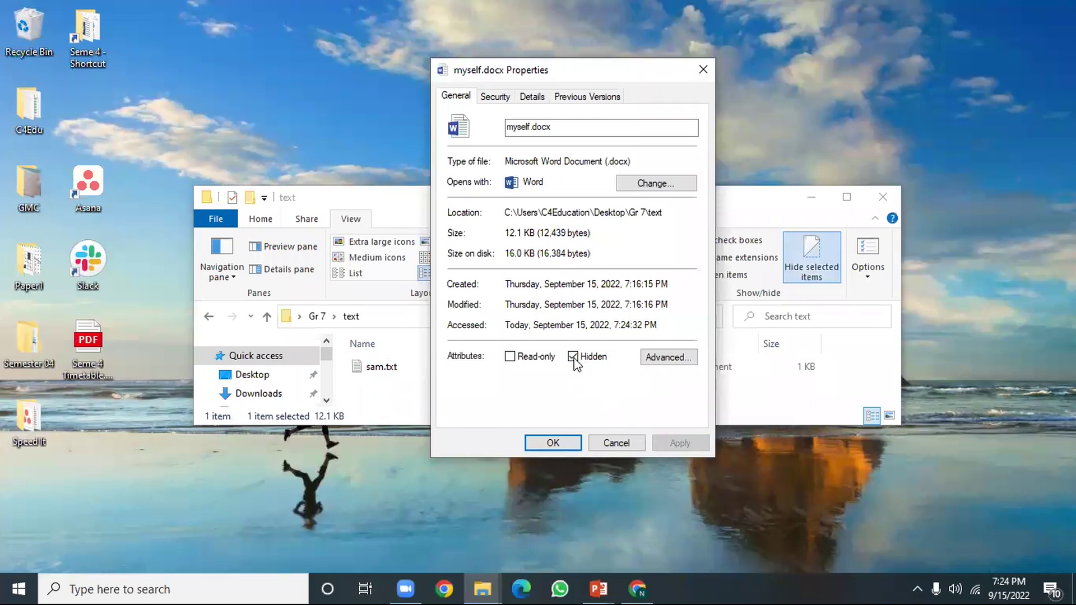
{"action": "left_click", "coordinate": [559, 446]}
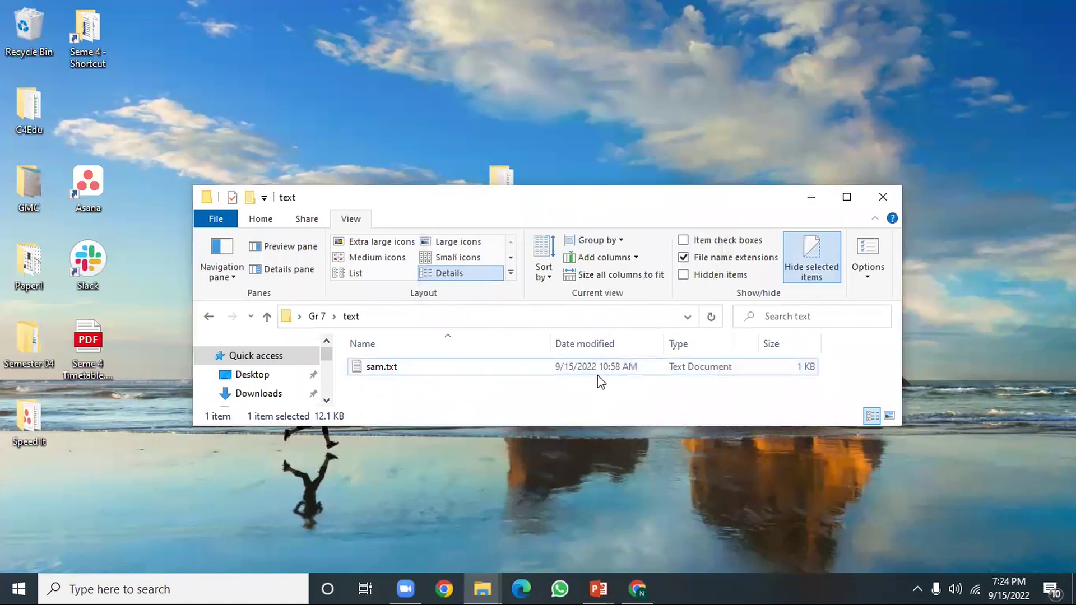
{"action": "left_click", "coordinate": [493, 392]}
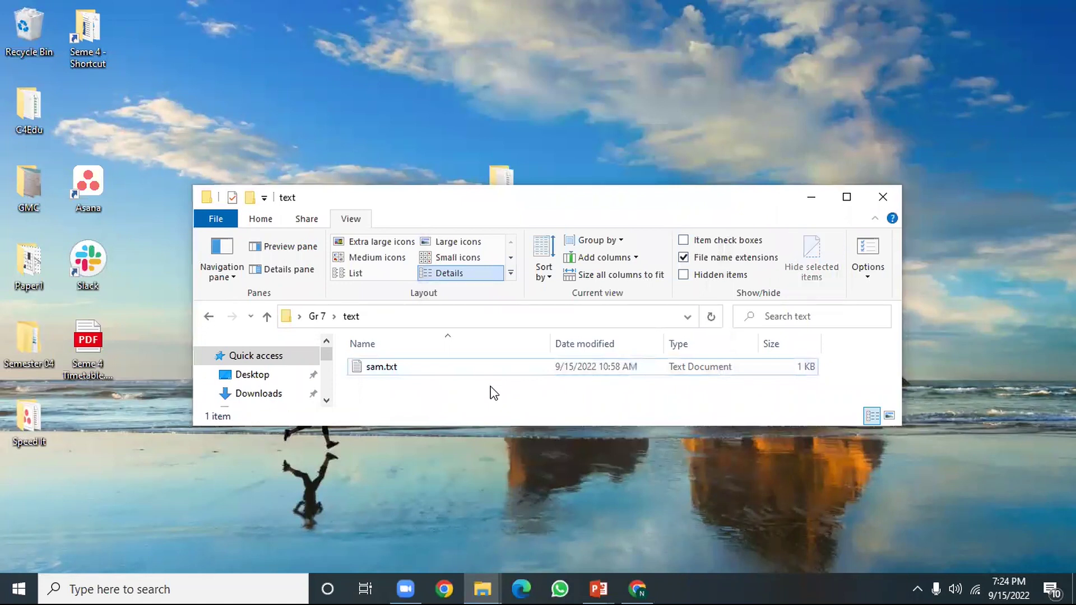
- Close the folder window, reopen the text subfolder from Gr 7 and make the window taller
{"action": "left_click", "coordinate": [883, 197]}
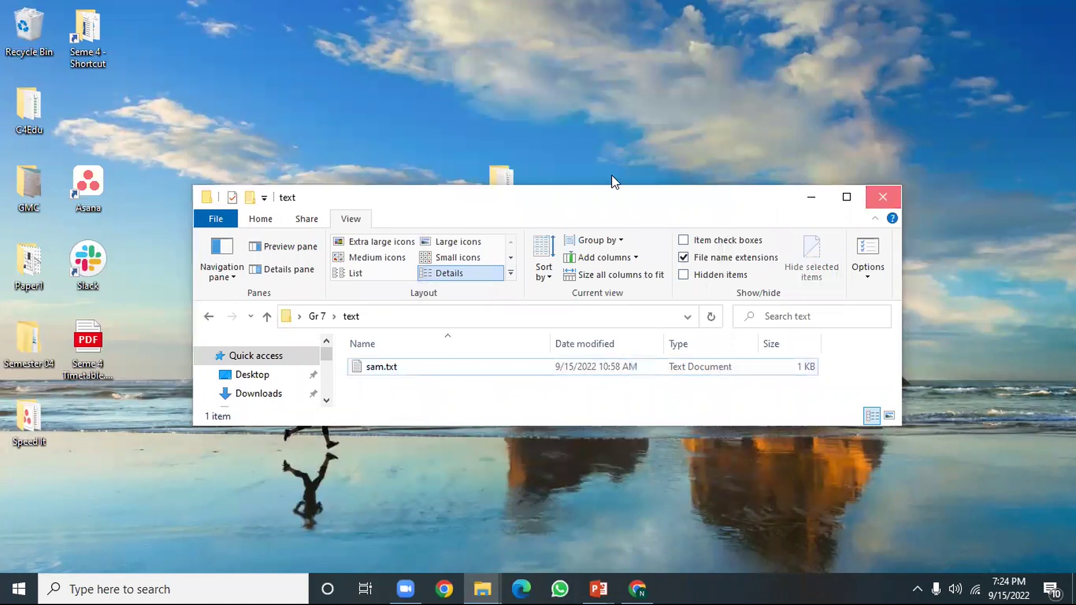
{"action": "double_click", "coordinate": [514, 200]}
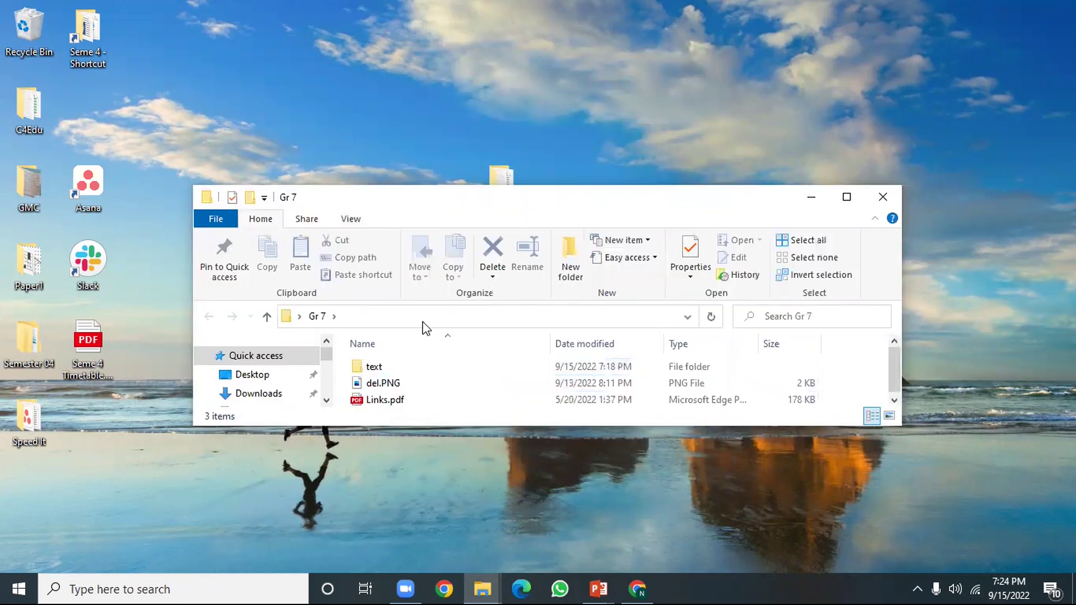
{"action": "double_click", "coordinate": [377, 366]}
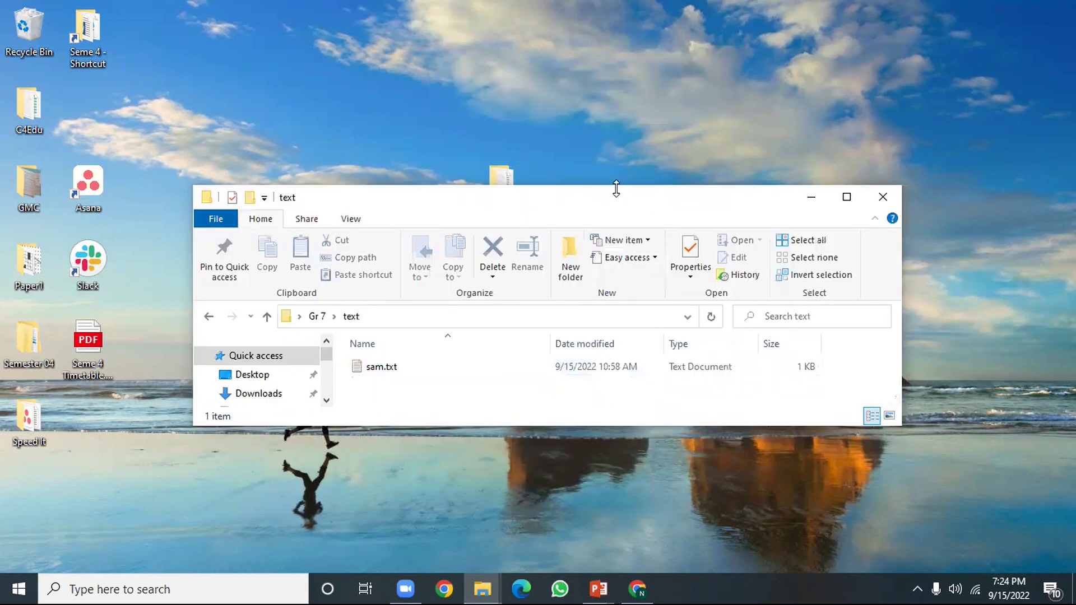
{"action": "left_click_drag", "start_coordinate": [616, 189], "coordinate": [634, 48]}
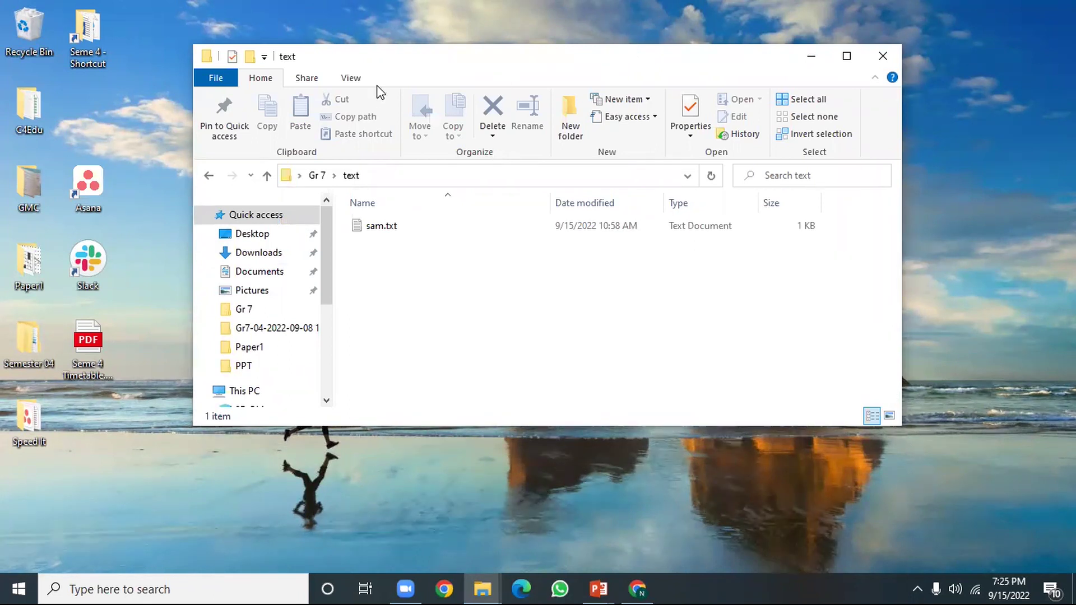
- Toggle the display of hidden items in the text folder on, off and on again
{"action": "left_click", "coordinate": [360, 79]}
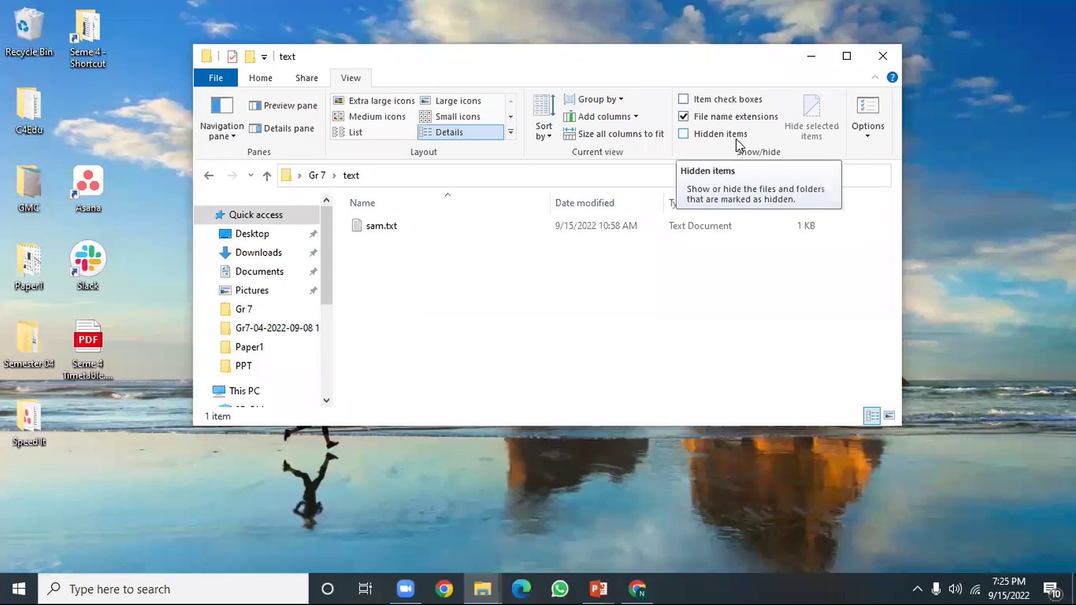
{"action": "left_click", "coordinate": [685, 136]}
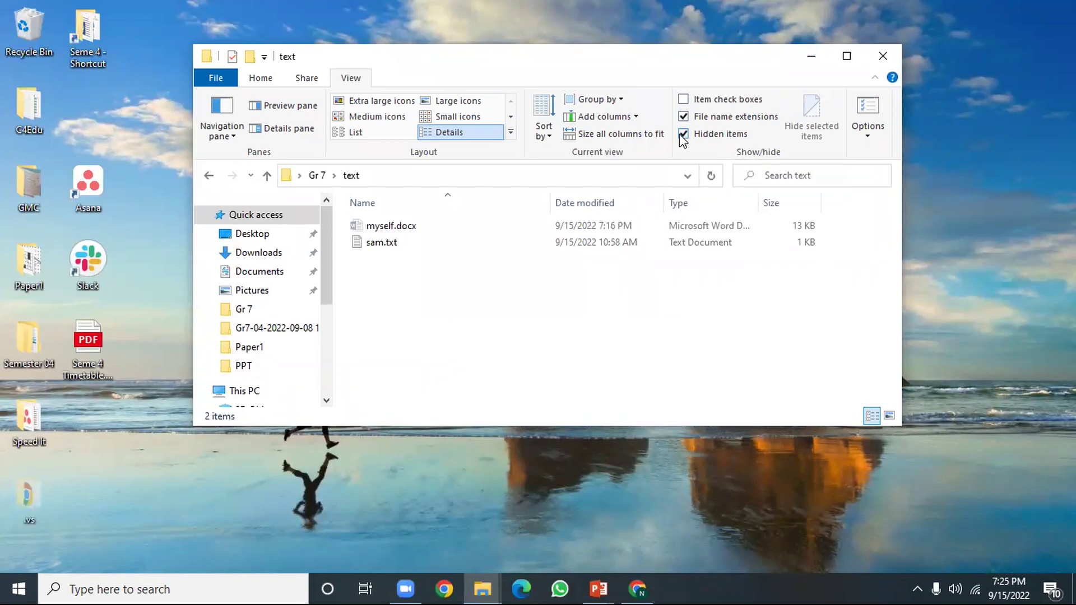
{"action": "left_click", "coordinate": [684, 136]}
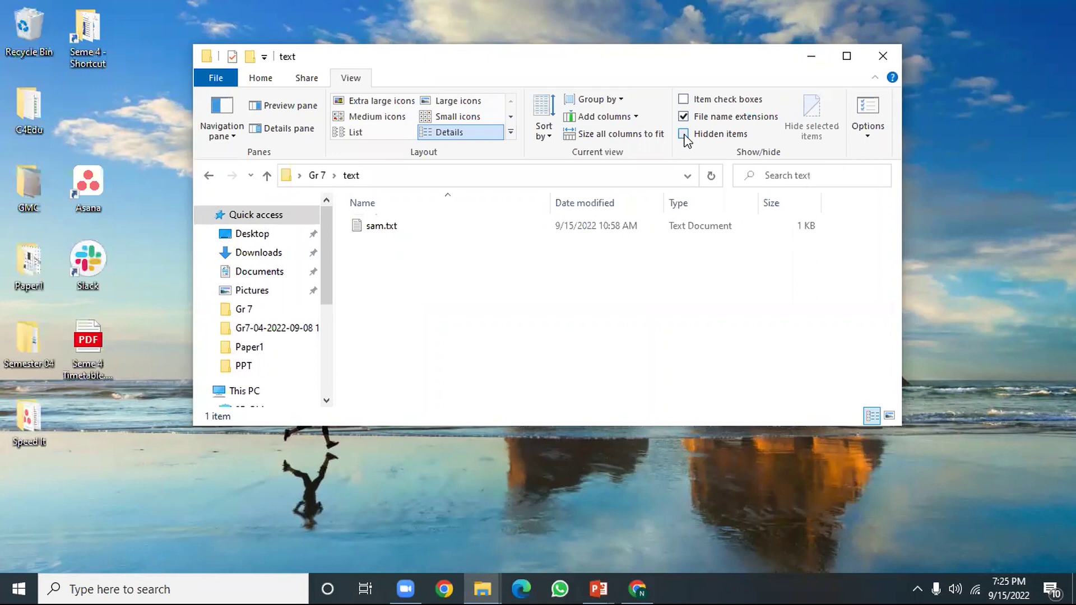
{"action": "left_click", "coordinate": [685, 136]}
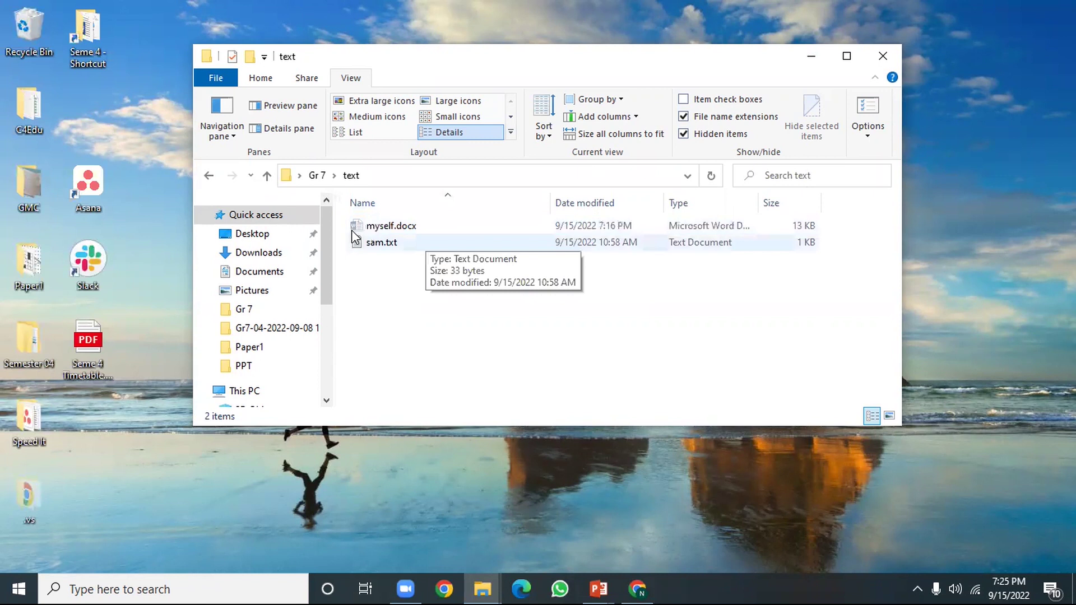
- Clear the Hidden attribute of myself.docx in its properties, apply it, and turn off the display of hidden items
{"action": "left_click", "coordinate": [400, 226]}
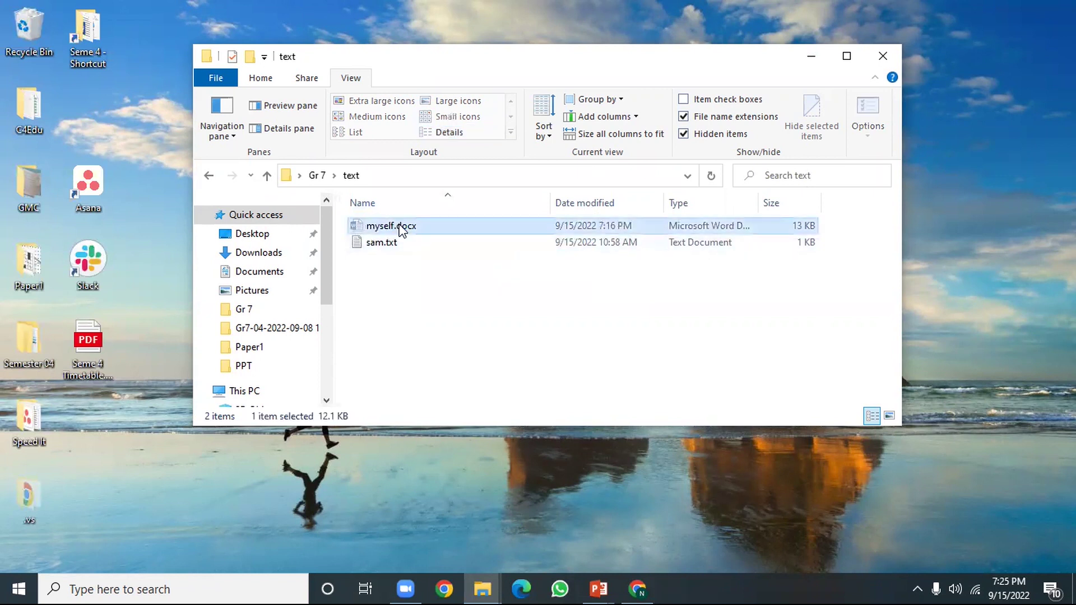
{"action": "key", "text": "shift+F10"}
{"action": "left_click", "coordinate": [446, 561]}
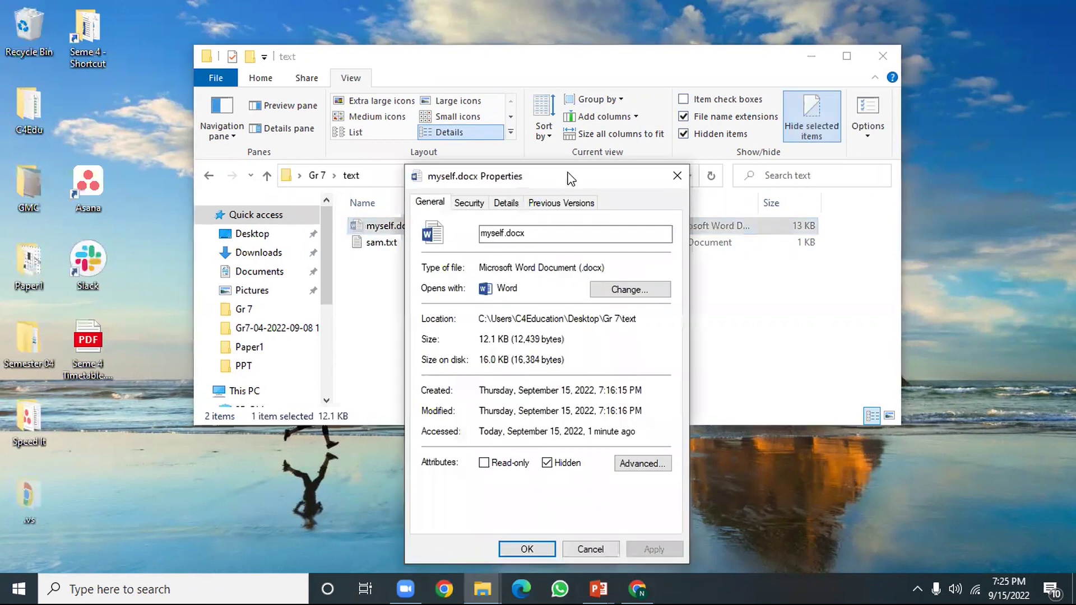
{"action": "left_click_drag", "start_coordinate": [570, 178], "coordinate": [573, 69]}
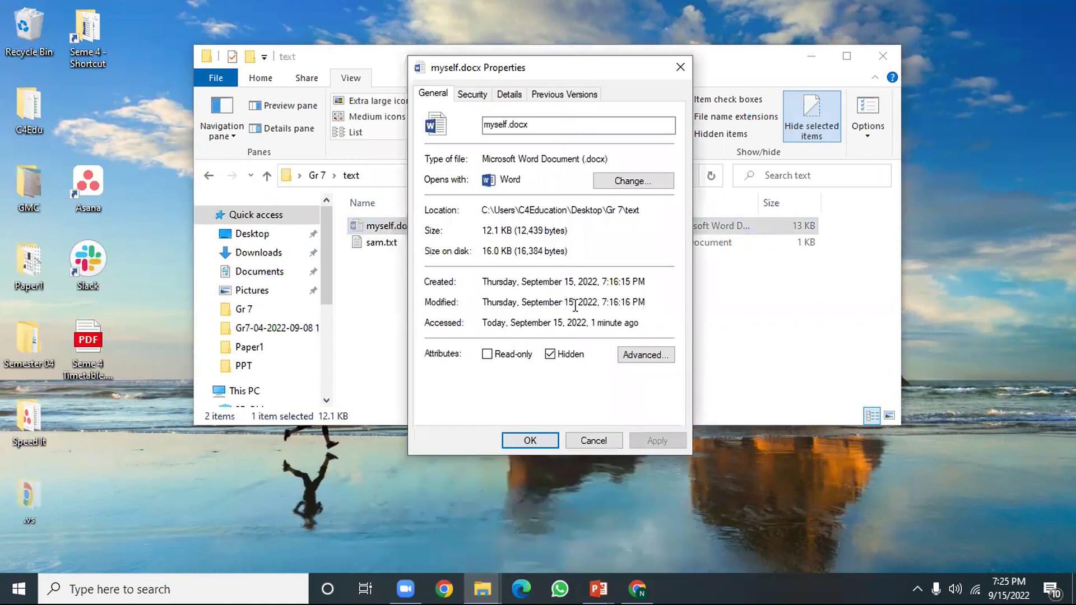
{"action": "left_click", "coordinate": [563, 357]}
{"action": "left_click", "coordinate": [645, 443]}
{"action": "left_click", "coordinate": [537, 443]}
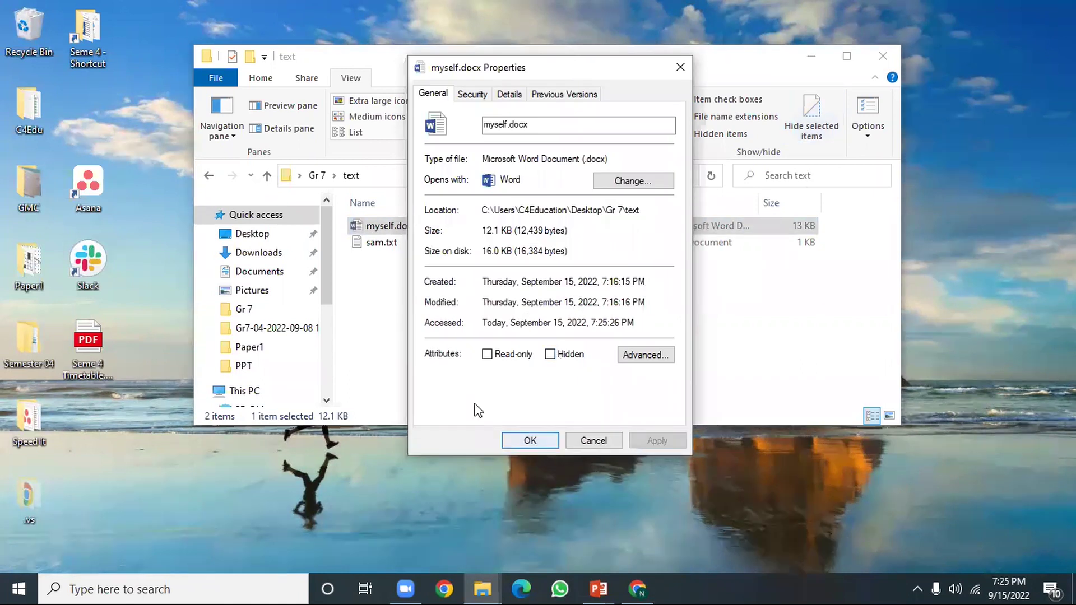
{"action": "left_click", "coordinate": [684, 134]}
{"action": "left_click", "coordinate": [497, 302]}
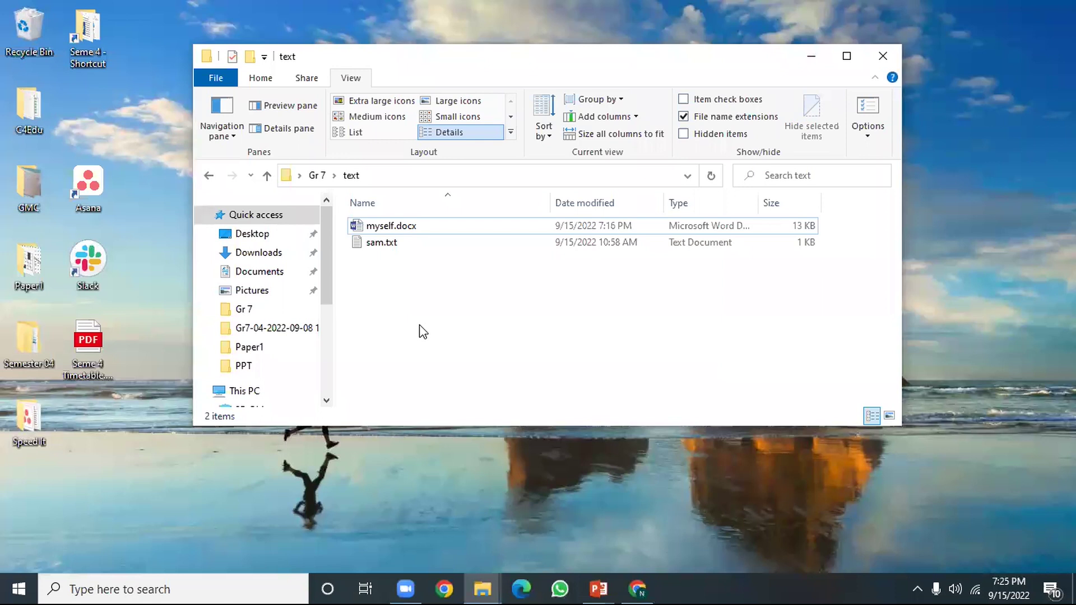
{"action": "key", "text": "Down"}
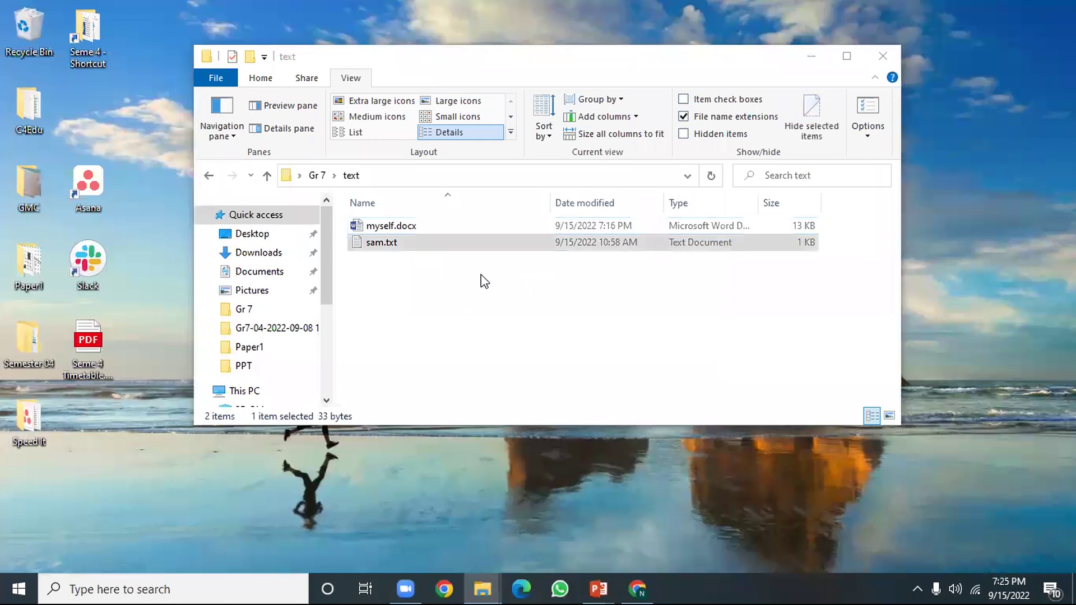
{"action": "left_click", "coordinate": [420, 250]}
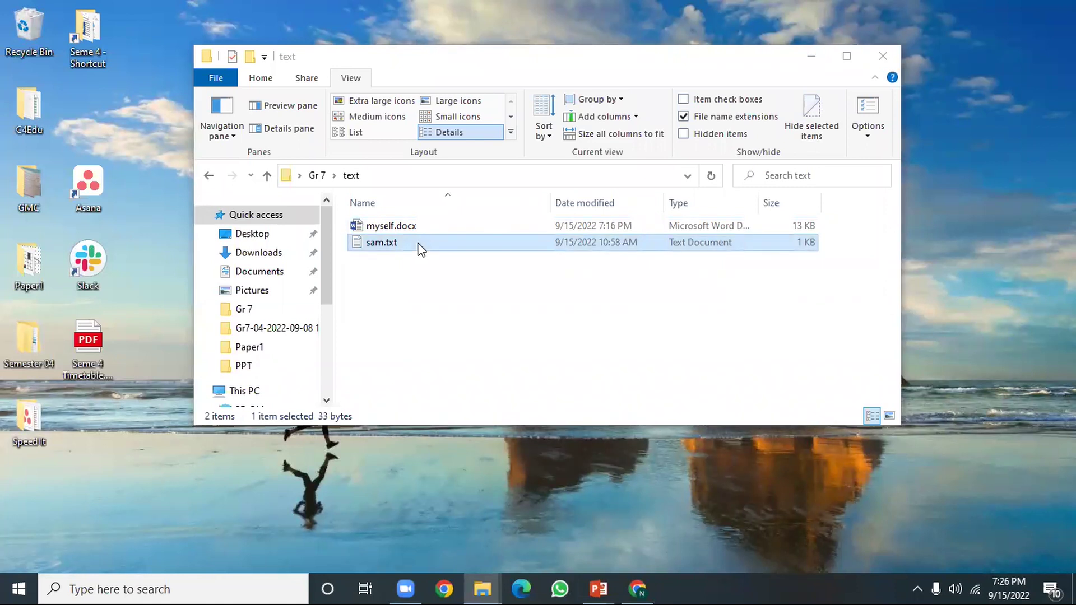
{"action": "left_click", "coordinate": [444, 249]}
{"action": "left_click", "coordinate": [444, 250]}
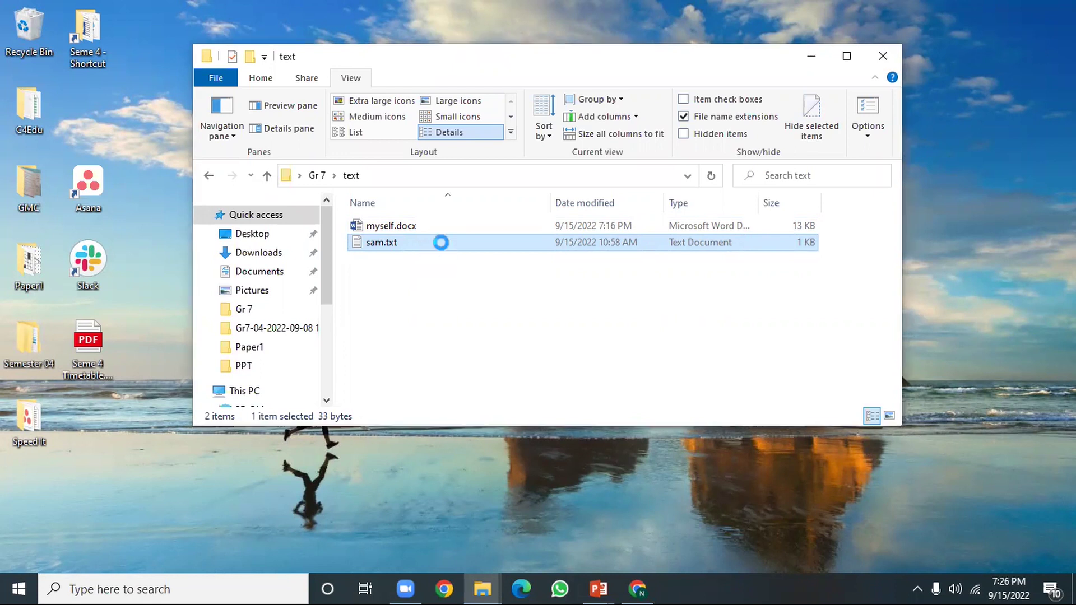
{"action": "right_click", "coordinate": [443, 249]}
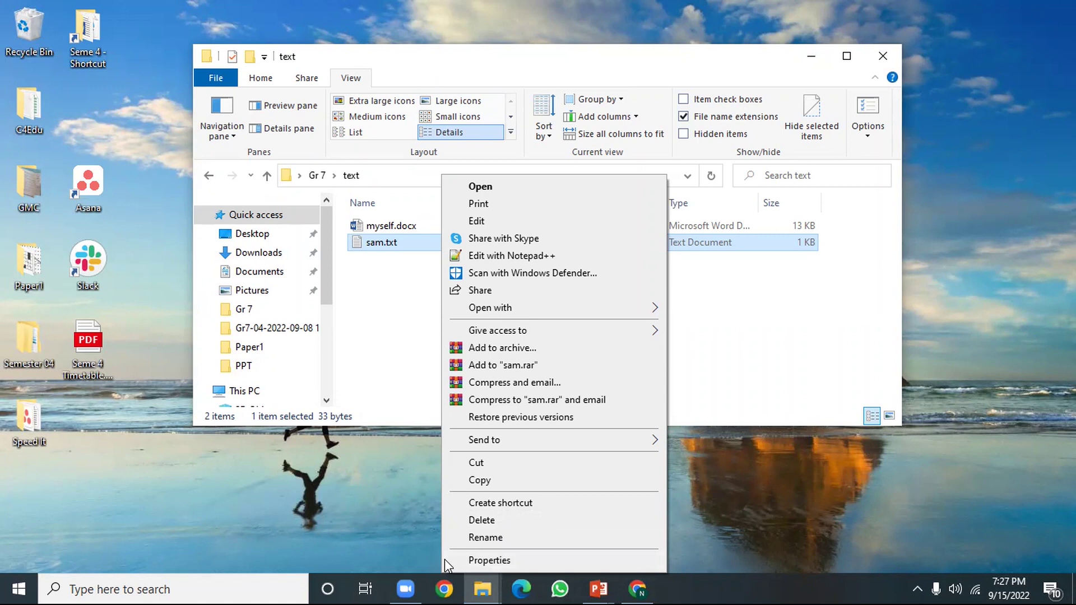
{"action": "left_click", "coordinate": [444, 583]}
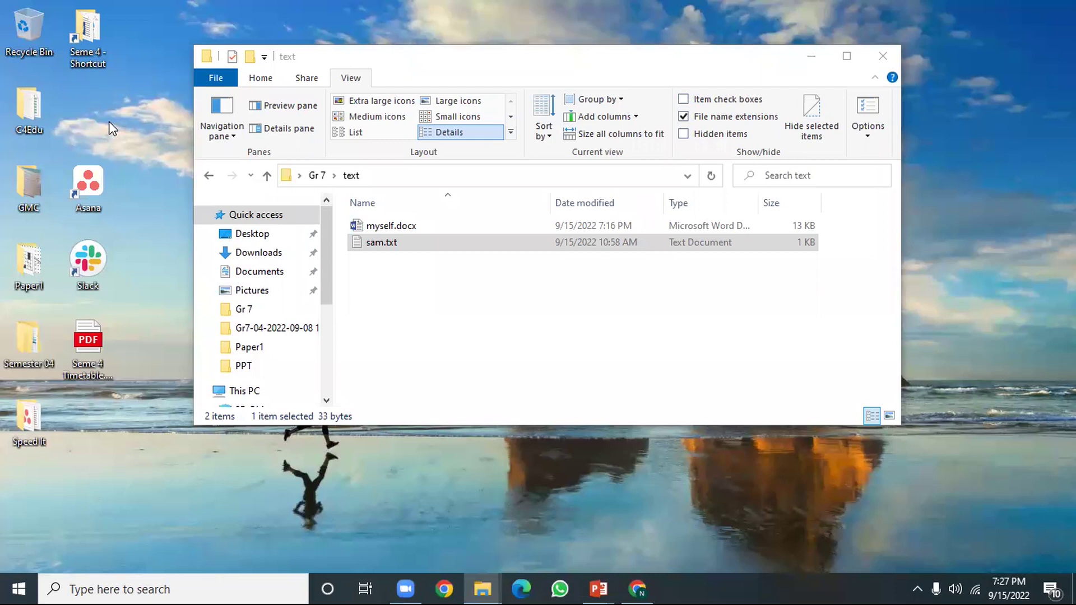
- Move the Recycle Bin icon to the free desktop area beyond the text folder window and shift the window away from it
{"action": "left_click_drag", "start_coordinate": [48, 23], "coordinate": [925, 236]}
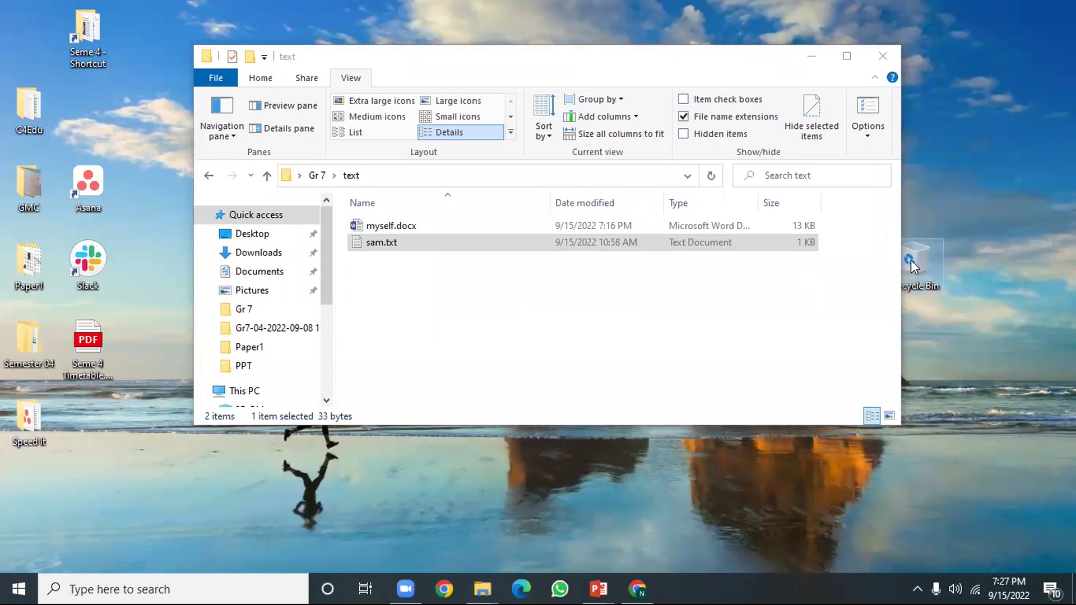
{"action": "left_click", "coordinate": [761, 62]}
{"action": "left_click_drag", "start_coordinate": [678, 62], "coordinate": [552, 70]}
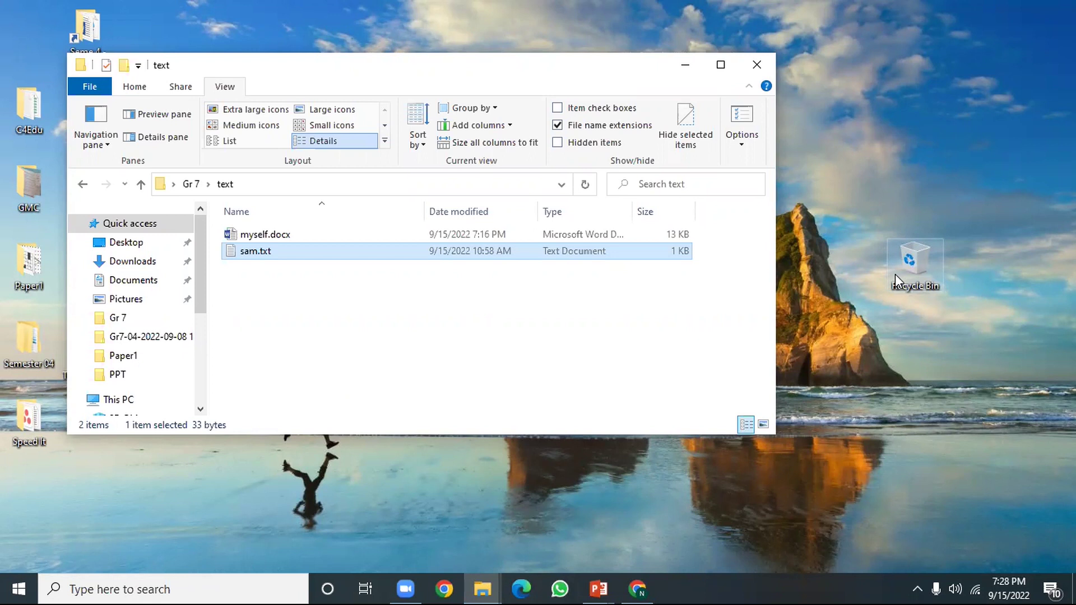
- Delete sam.txt from the text folder
{"action": "right_click", "coordinate": [556, 255]}
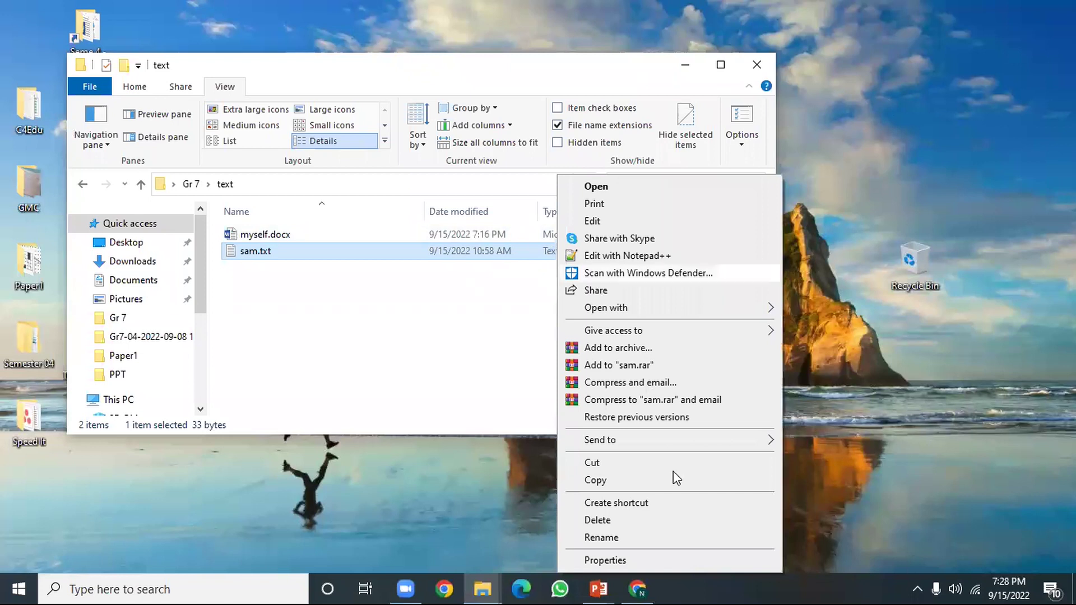
{"action": "left_click", "coordinate": [598, 520]}
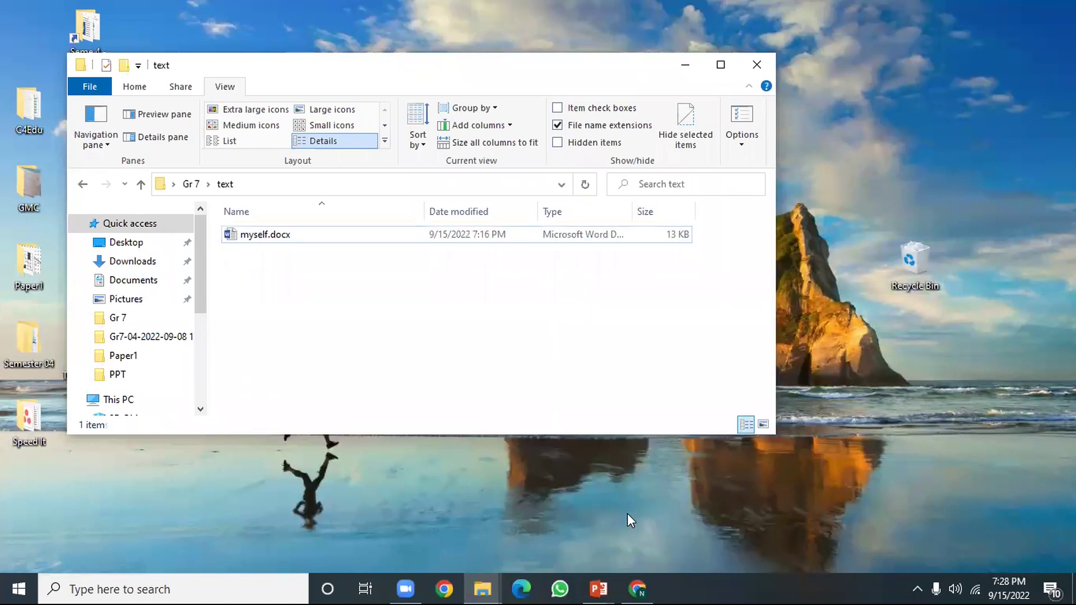
{"action": "left_click", "coordinate": [223, 333]}
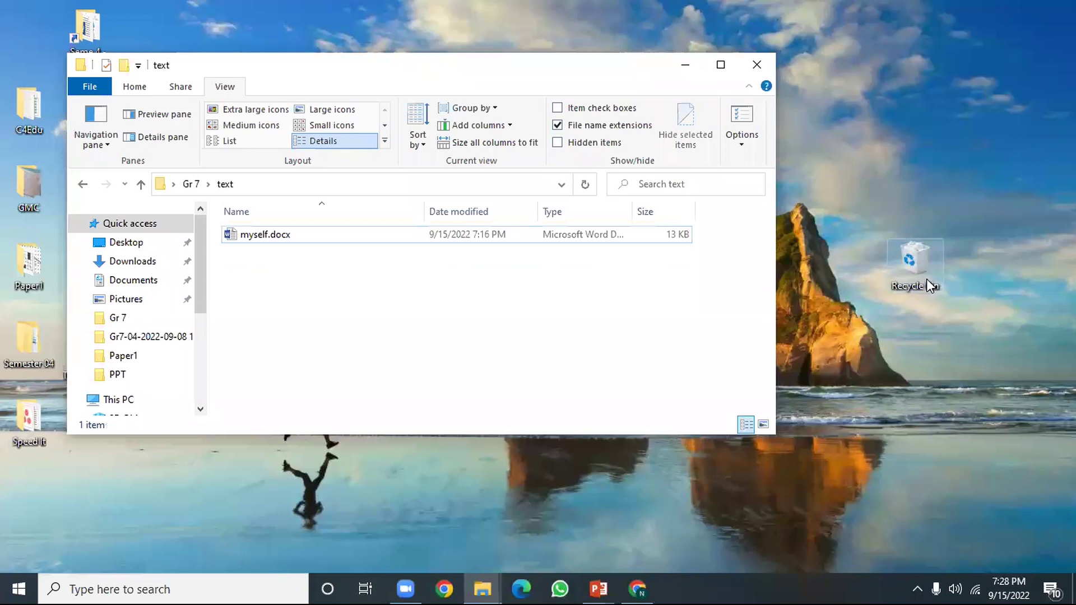
- Open the Recycle Bin and switch its layout to Details
{"action": "left_click", "coordinate": [916, 260]}
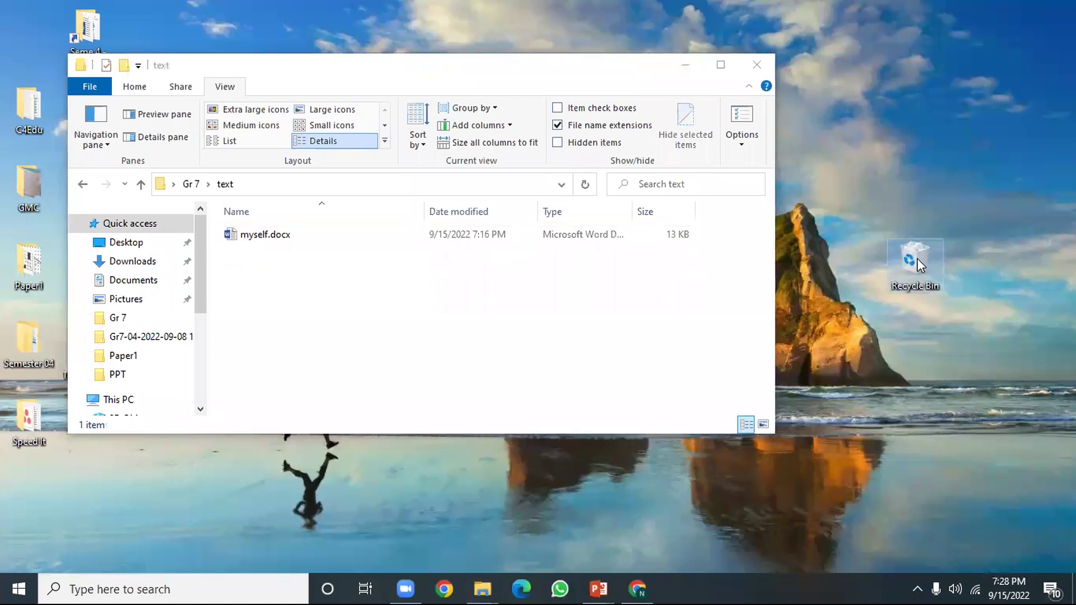
{"action": "double_click", "coordinate": [917, 258]}
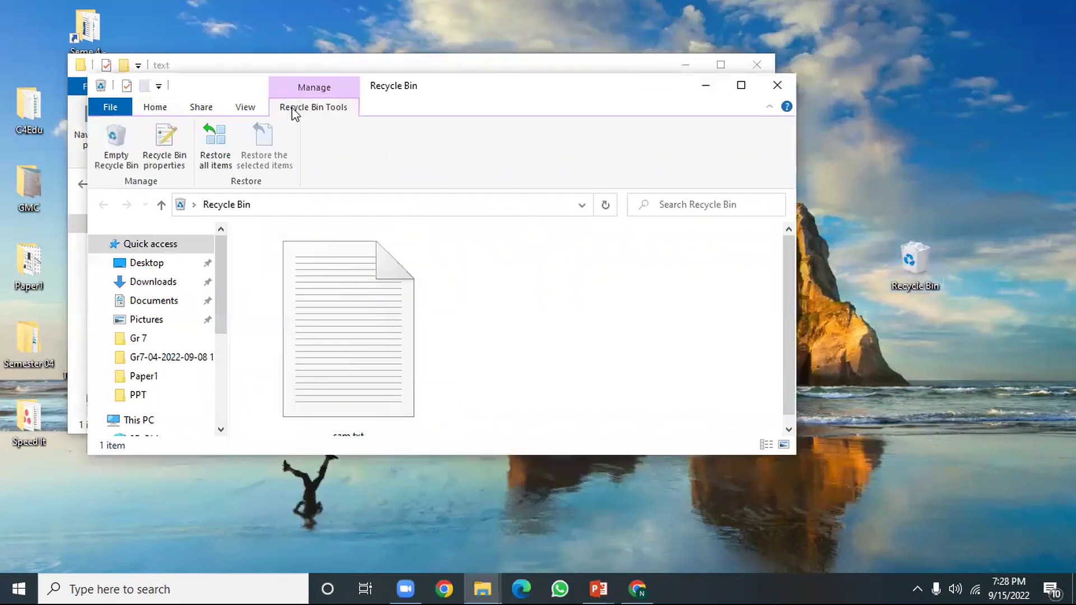
{"action": "left_click", "coordinate": [246, 113]}
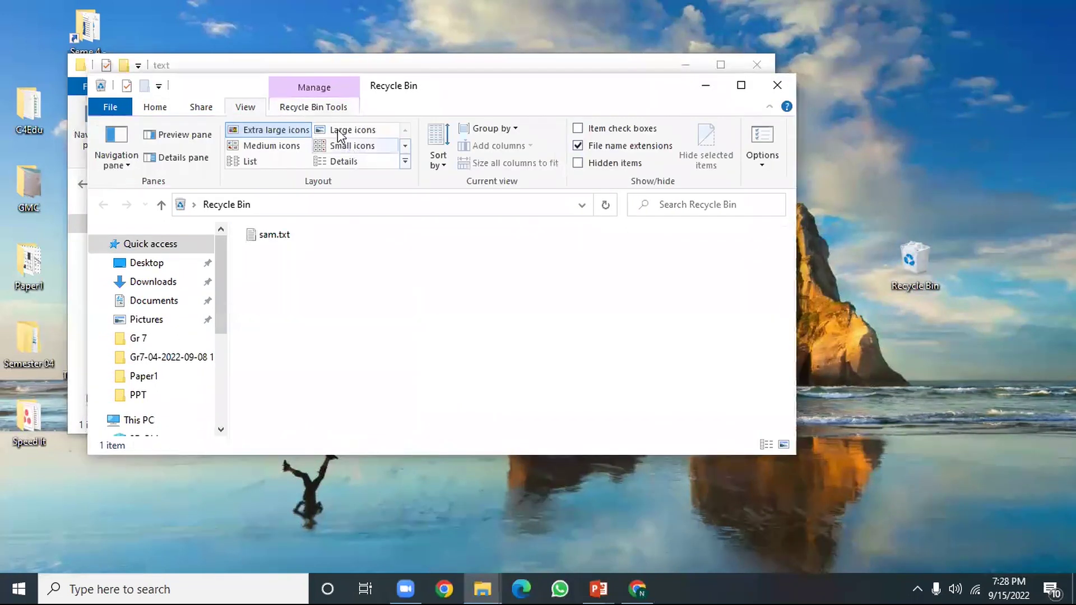
{"action": "left_click", "coordinate": [343, 162]}
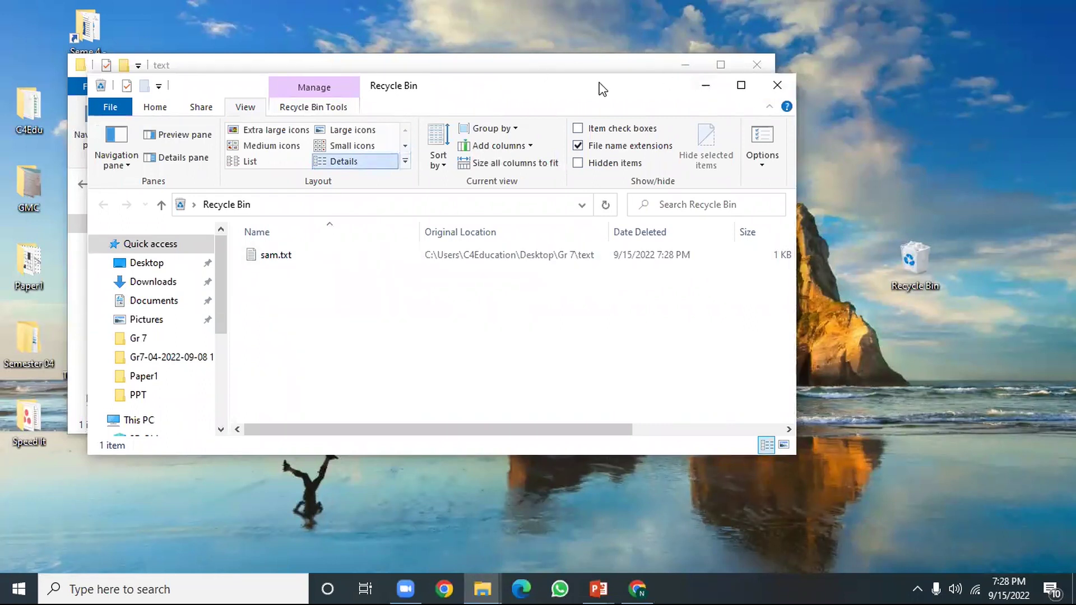
- Compare the text folder's contents with the Recycle Bin, select the deleted sam.txt there, and close the Recycle Bin
{"action": "left_click_drag", "start_coordinate": [602, 89], "coordinate": [1029, 202]}
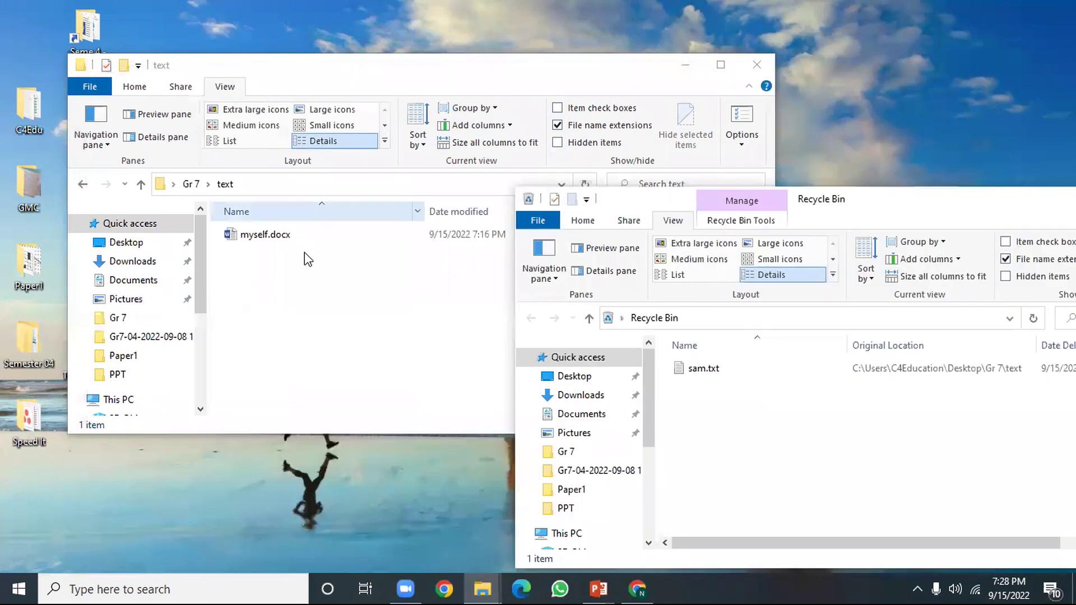
{"action": "left_click", "coordinate": [171, 63]}
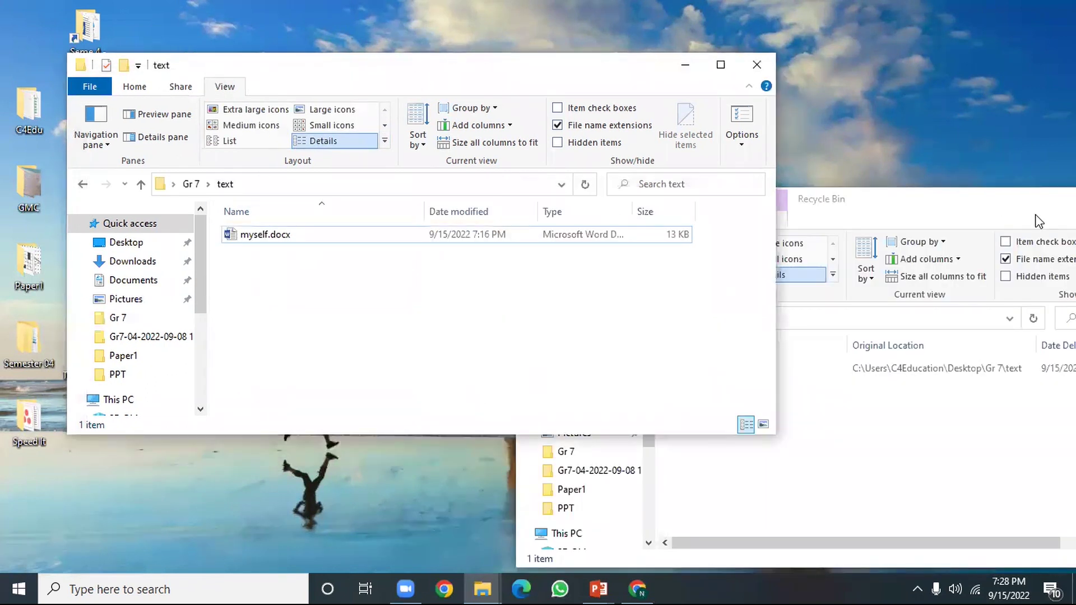
{"action": "left_click_drag", "start_coordinate": [946, 202], "coordinate": [524, 64]}
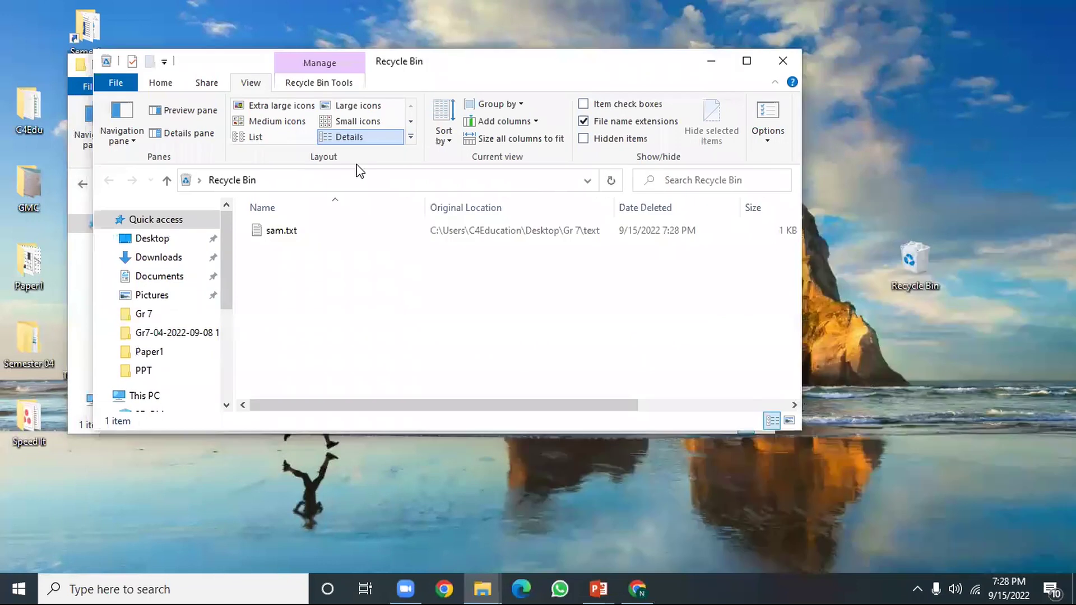
{"action": "left_click", "coordinate": [268, 242]}
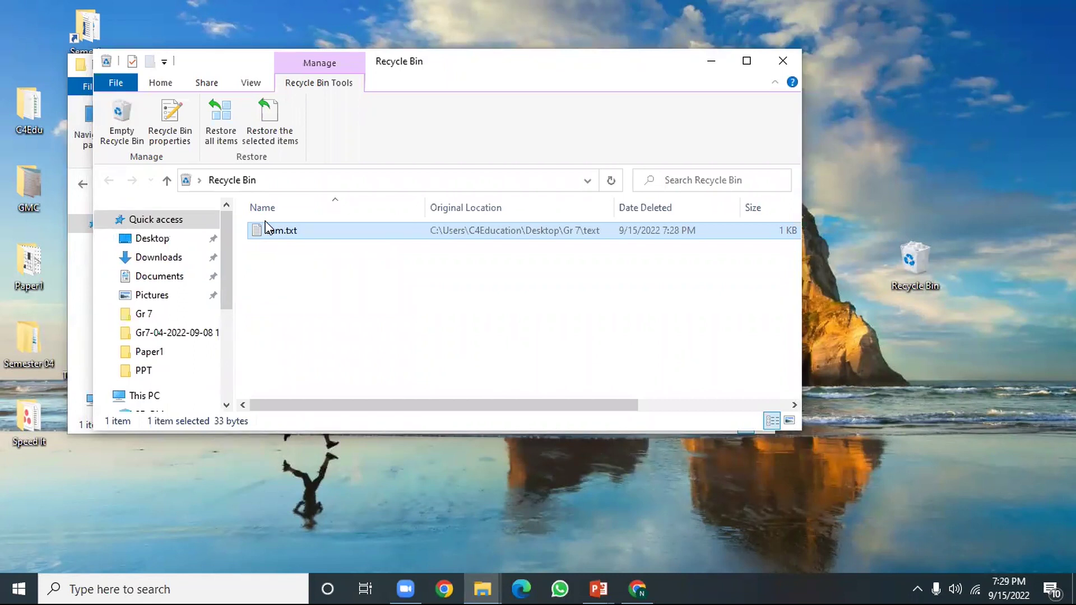
{"action": "left_click", "coordinate": [779, 58]}
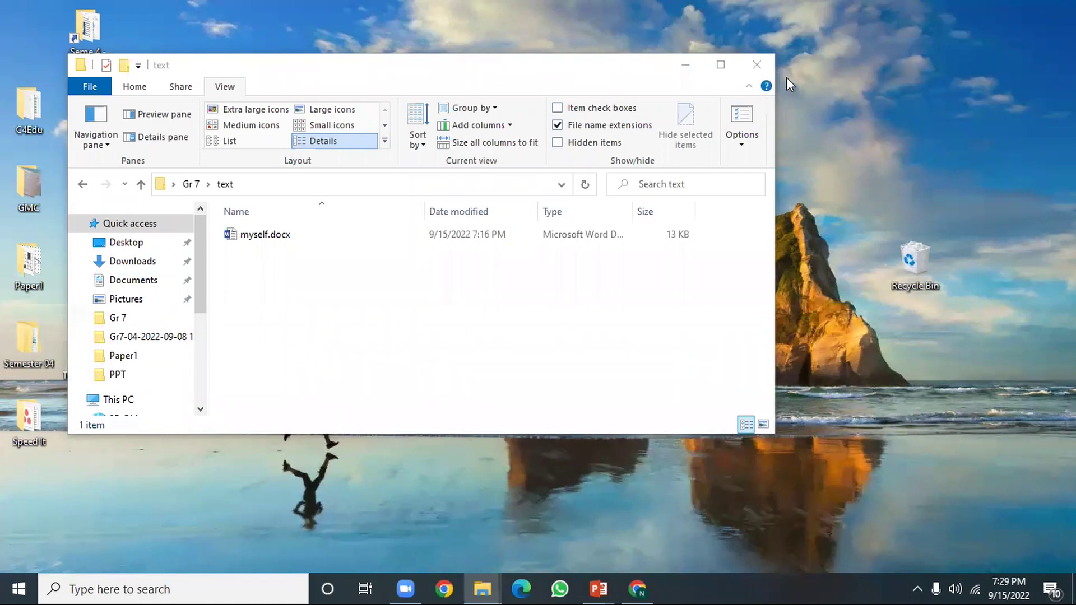
- Reopen the Recycle Bin, restore sam.txt to its original location and close the Recycle Bin window
{"action": "double_click", "coordinate": [923, 254]}
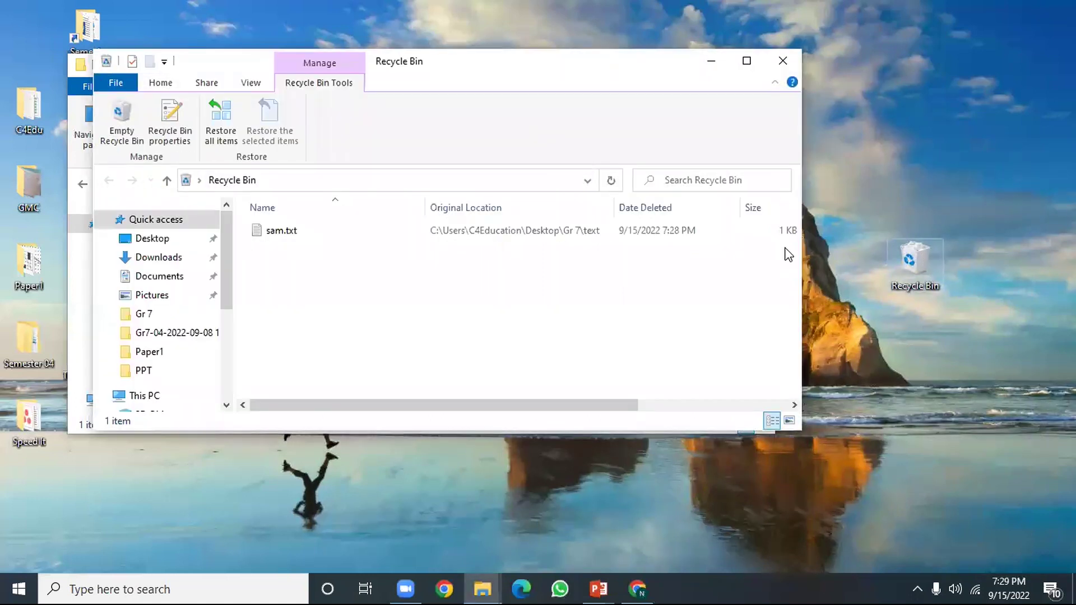
{"action": "right_click", "coordinate": [355, 233]}
{"action": "left_click", "coordinate": [247, 233]}
{"action": "left_click", "coordinate": [314, 238]}
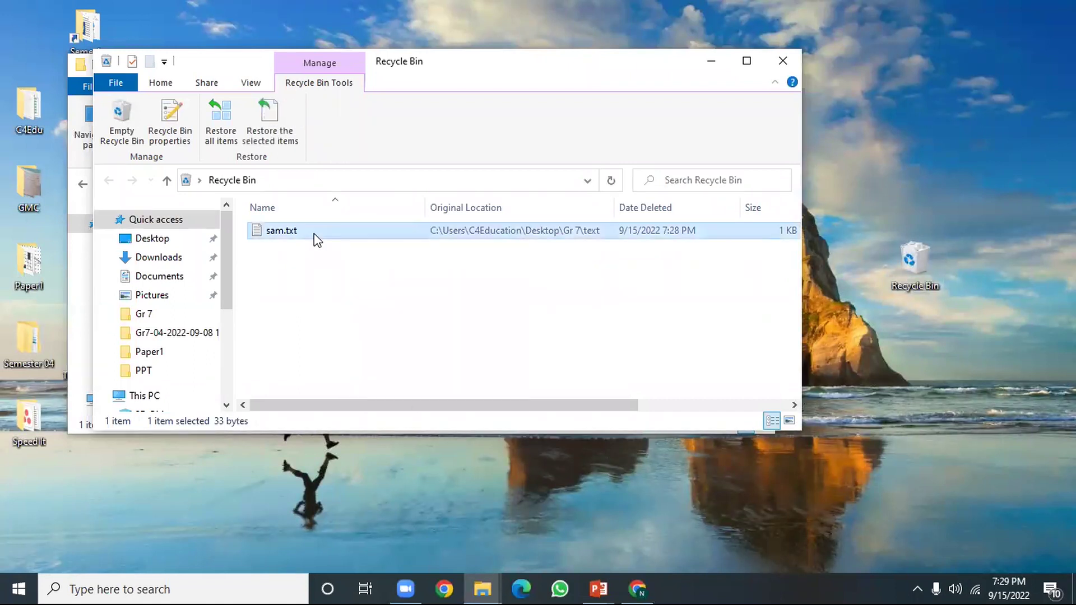
{"action": "right_click", "coordinate": [318, 240]}
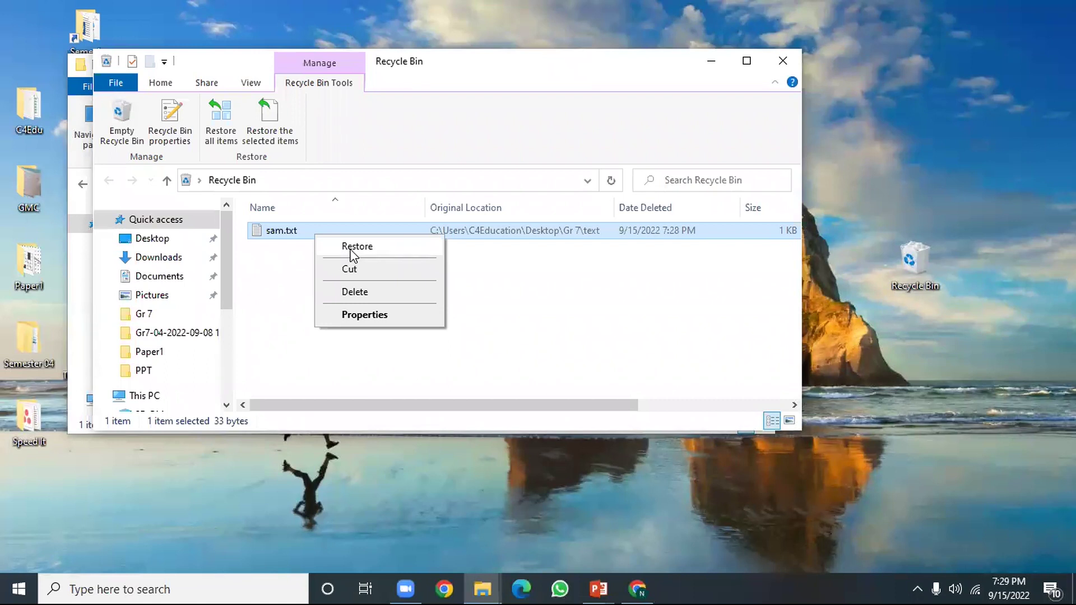
{"action": "left_click", "coordinate": [584, 315]}
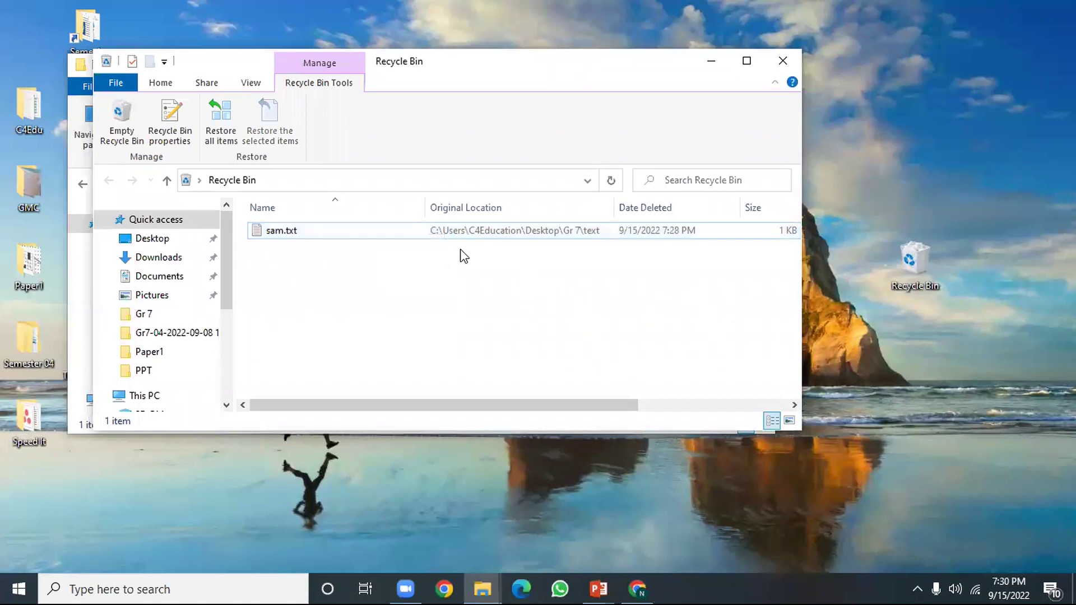
{"action": "left_click", "coordinate": [436, 234]}
{"action": "right_click", "coordinate": [436, 234]}
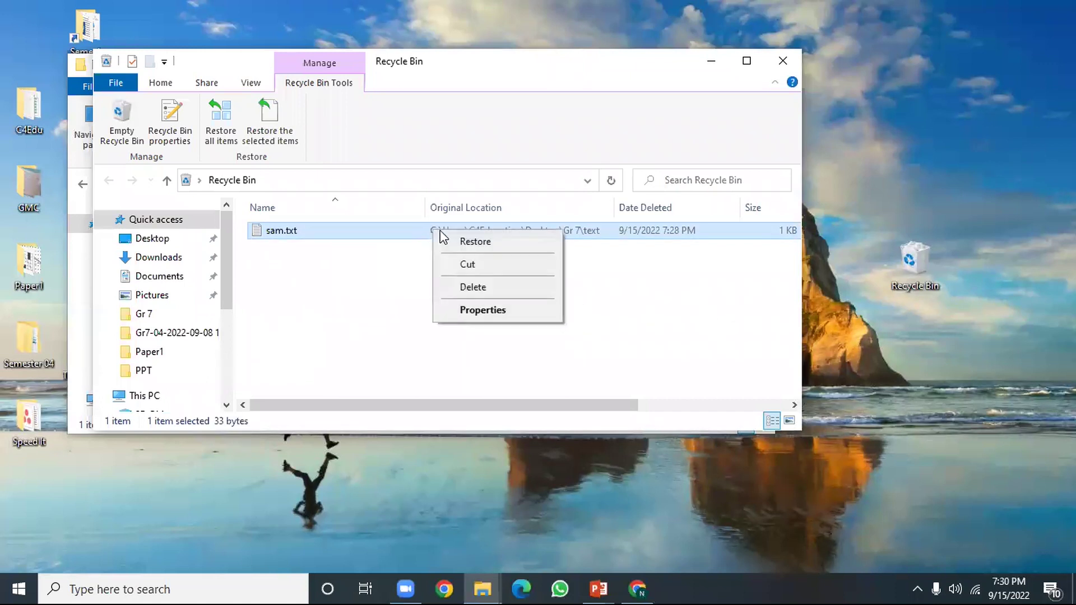
{"action": "left_click", "coordinate": [474, 243]}
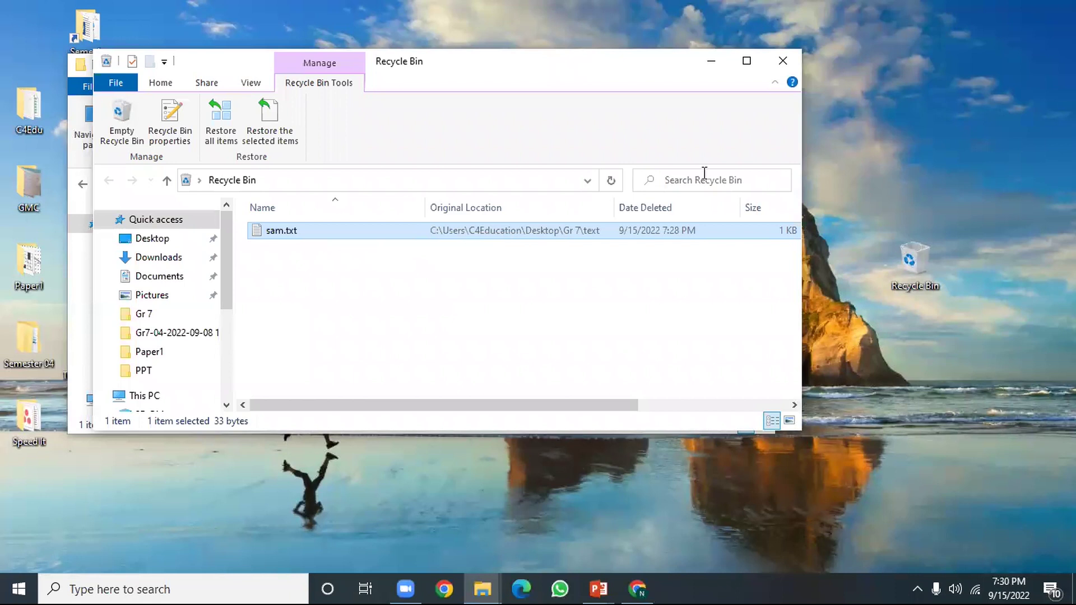
{"action": "left_click", "coordinate": [783, 58]}
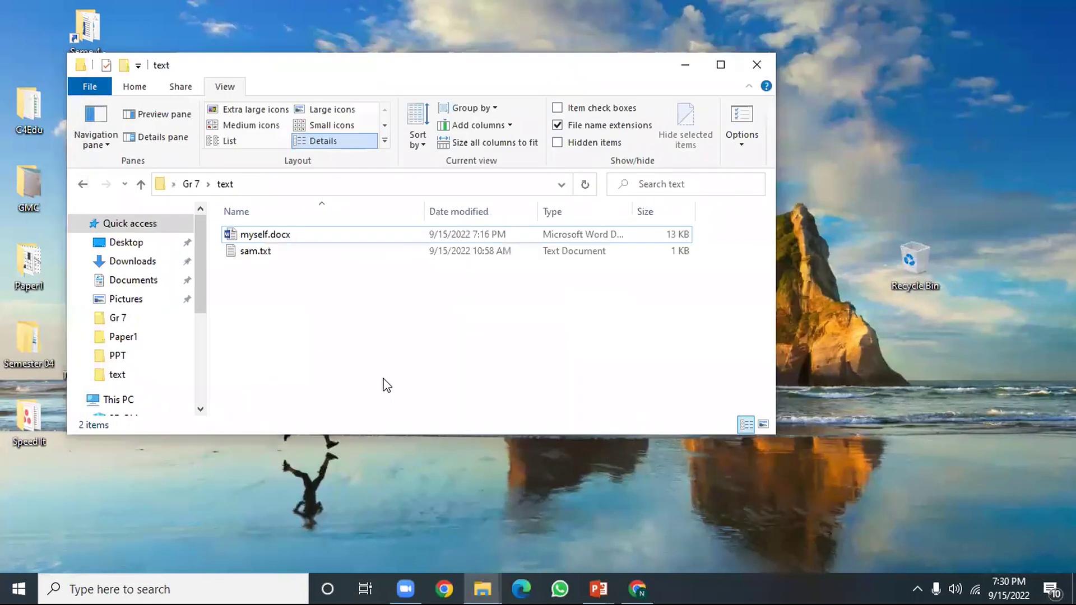
- Copy sam.txt from the text folder onto the desktop
{"action": "left_click", "coordinate": [275, 257]}
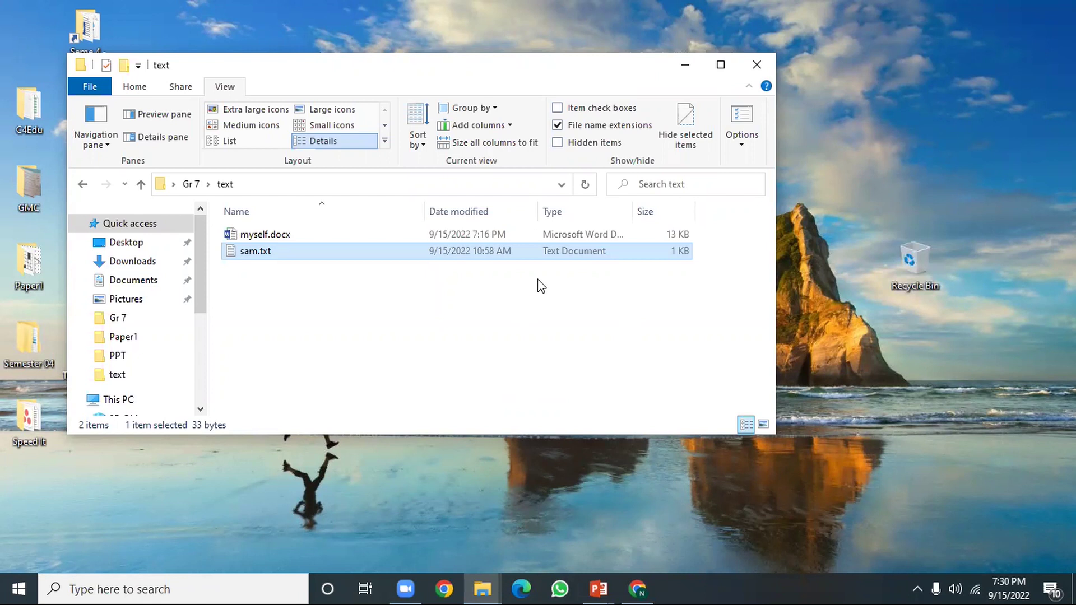
{"action": "left_click", "coordinate": [584, 495]}
{"action": "key", "text": "ctrl+v"}
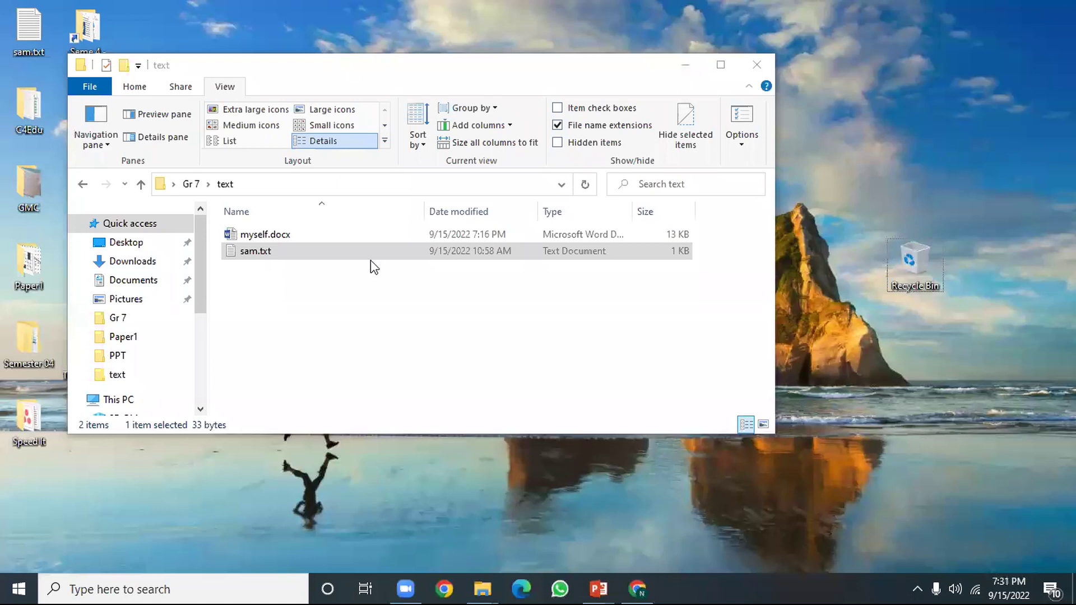
- Permanently delete sam.txt from the text folder and look for it in the Recycle Bin, closing the bin again
{"action": "left_click_drag", "start_coordinate": [415, 67], "coordinate": [466, 68]}
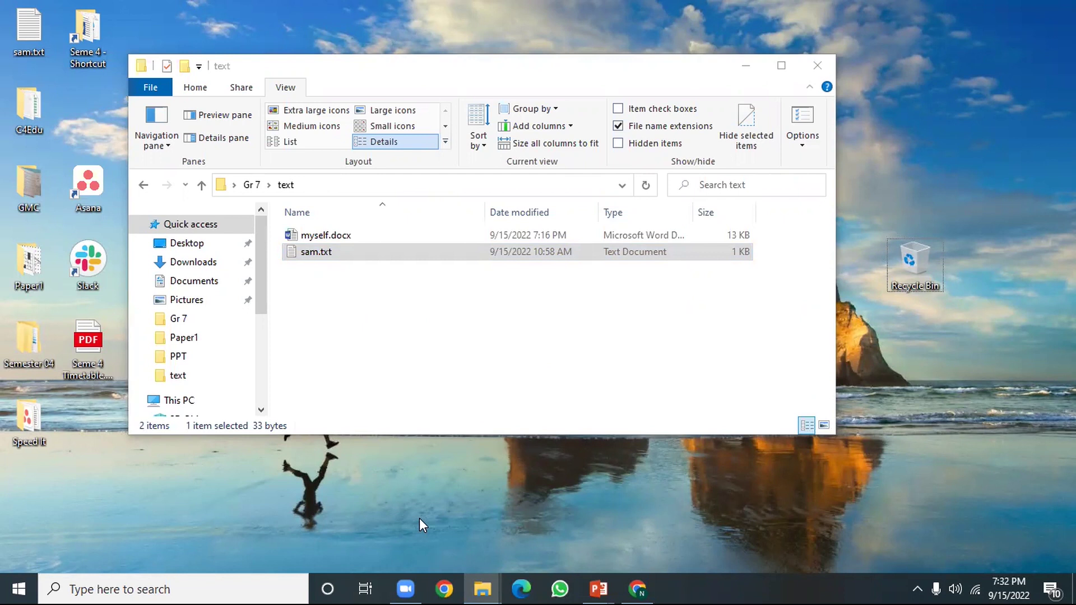
{"action": "double_click", "coordinate": [514, 250]}
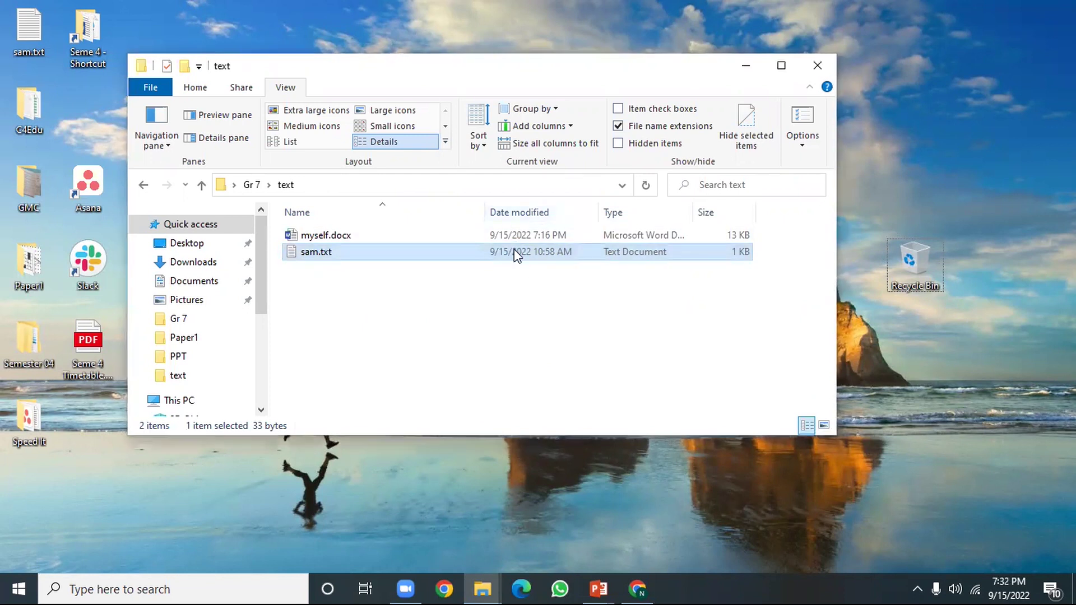
{"action": "key", "text": "shift+Delete"}
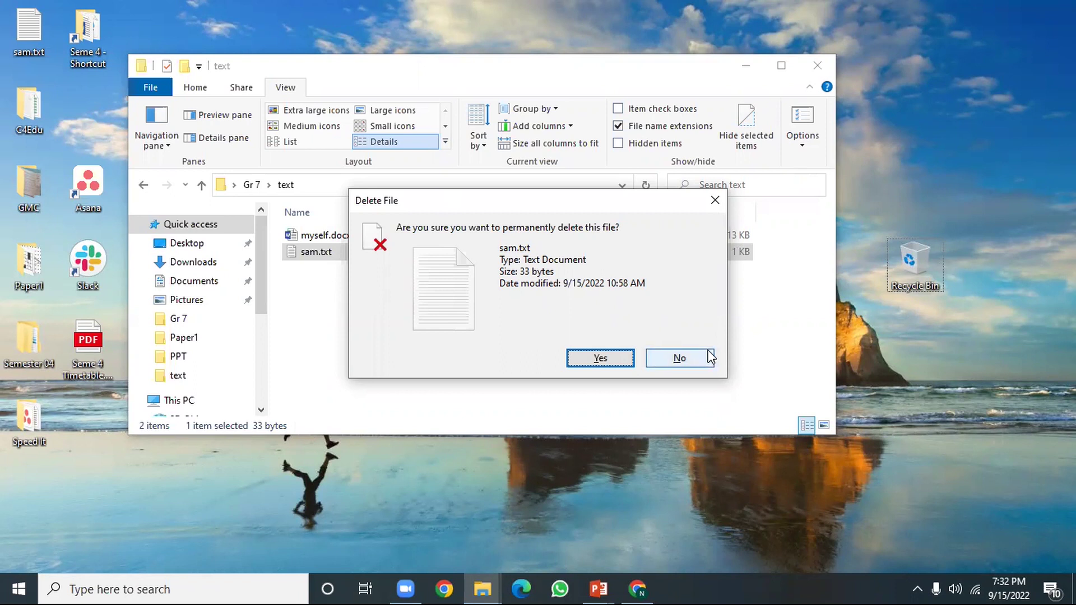
{"action": "left_click", "coordinate": [601, 359]}
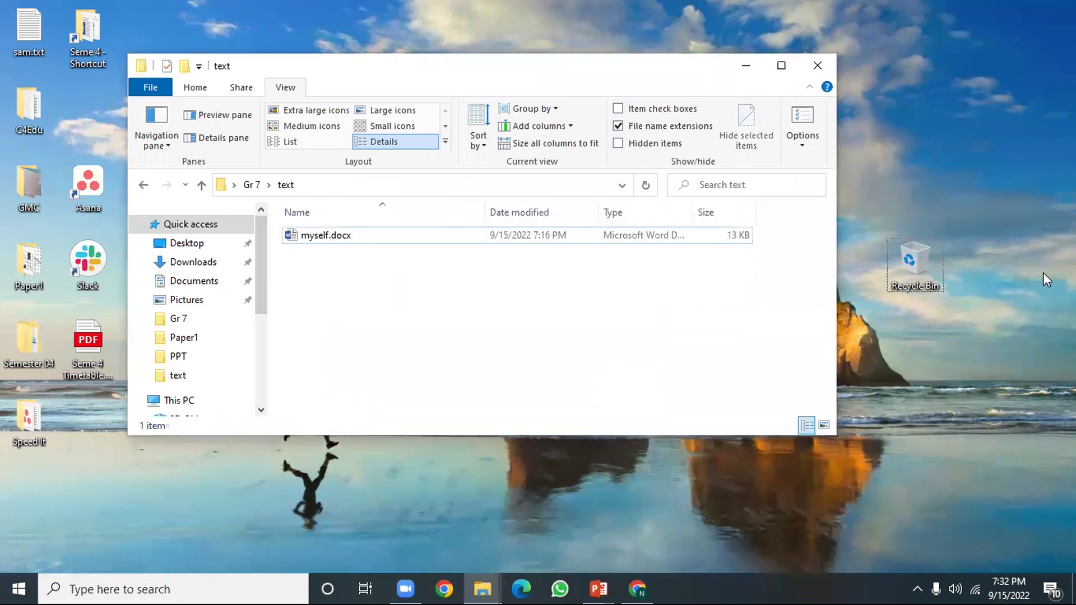
{"action": "double_click", "coordinate": [932, 270]}
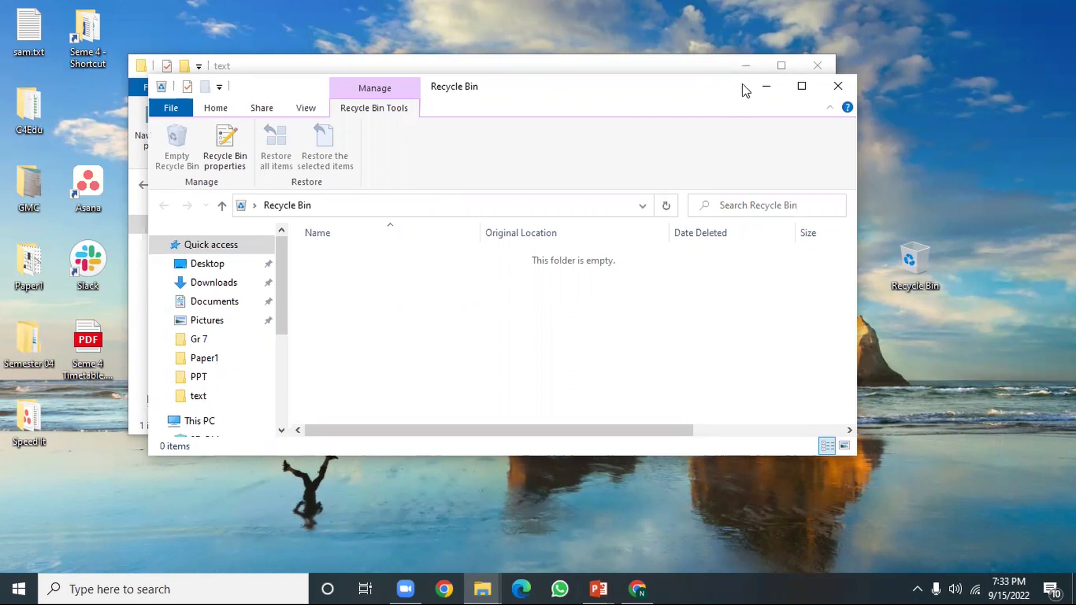
{"action": "left_click", "coordinate": [839, 88]}
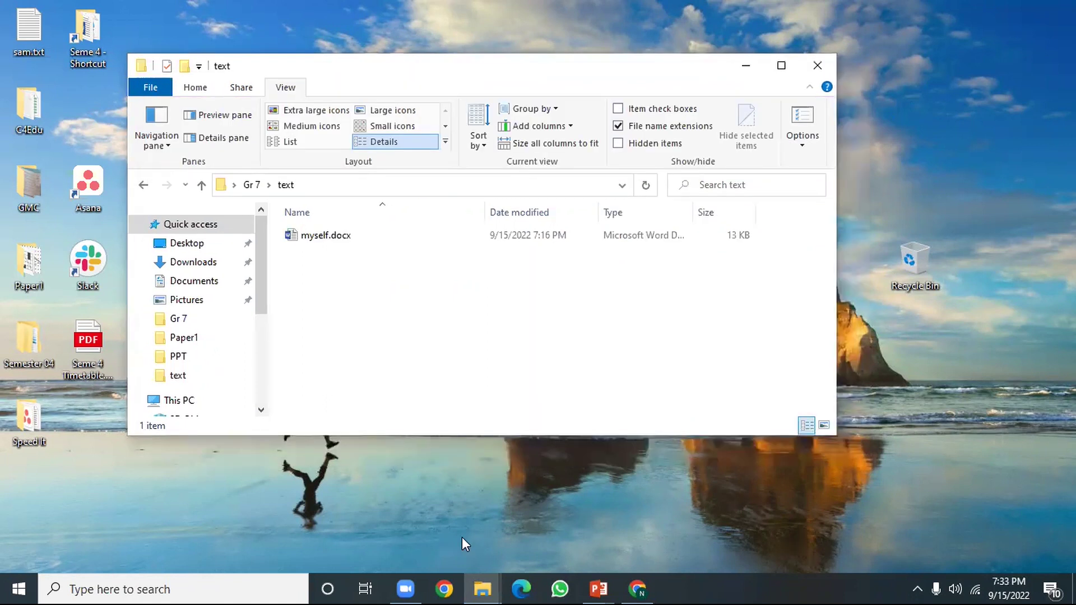
- Switch to the Grade 7 Unit 2 presentation in PowerPoint and start the slide show from the current slide
{"action": "key", "text": "alt+Tab"}
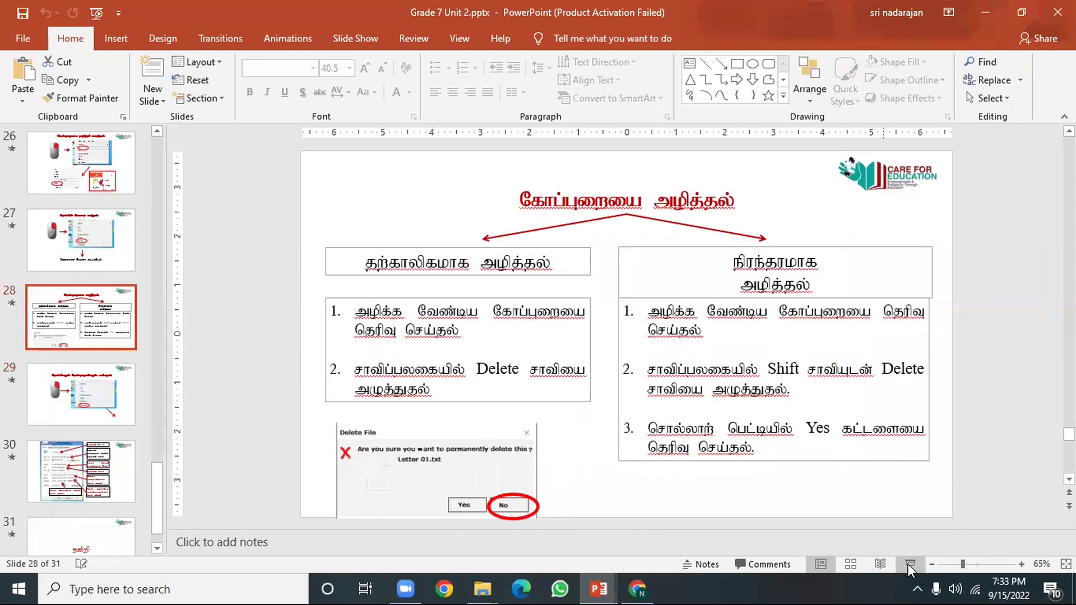
{"action": "key", "text": "Page_Up"}
{"action": "key", "text": "shift+F5"}
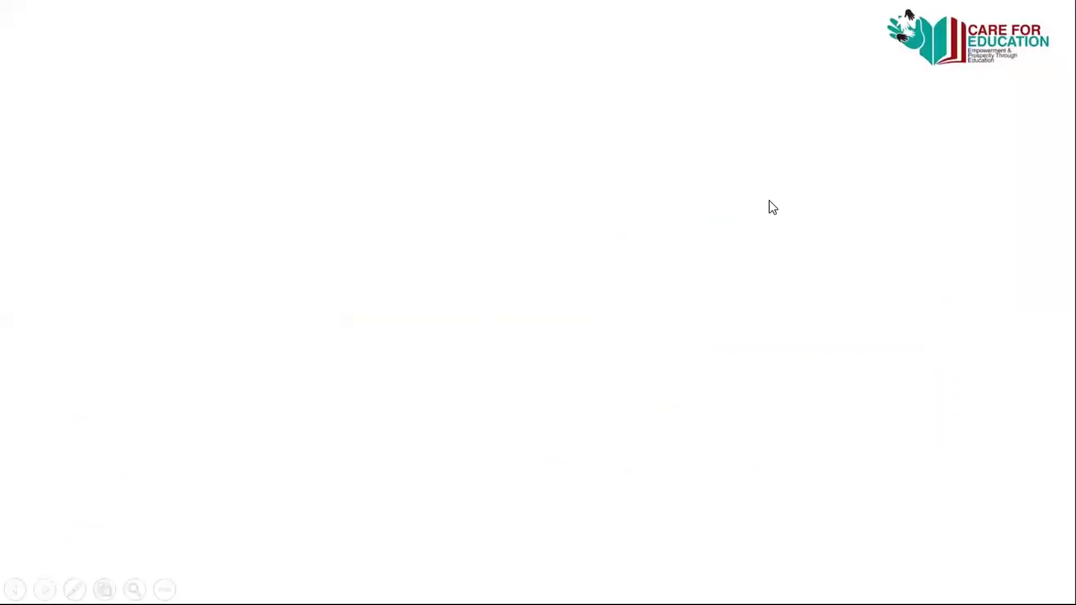
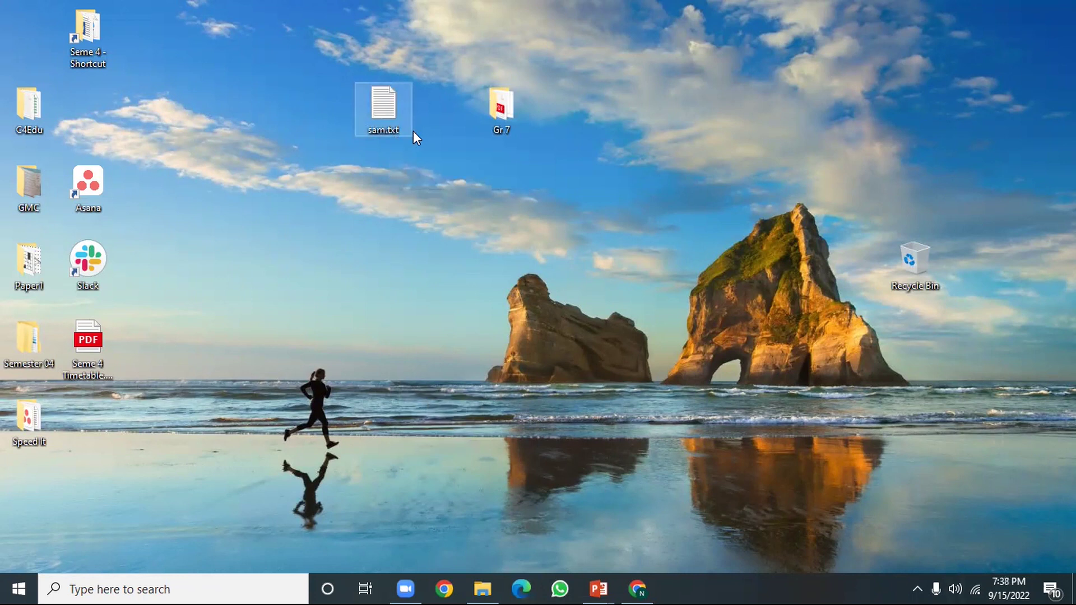
- Reposition sam.txt on the desktop away from the Gr 7 folder and copy it into that folder
{"action": "left_click", "coordinate": [650, 133]}
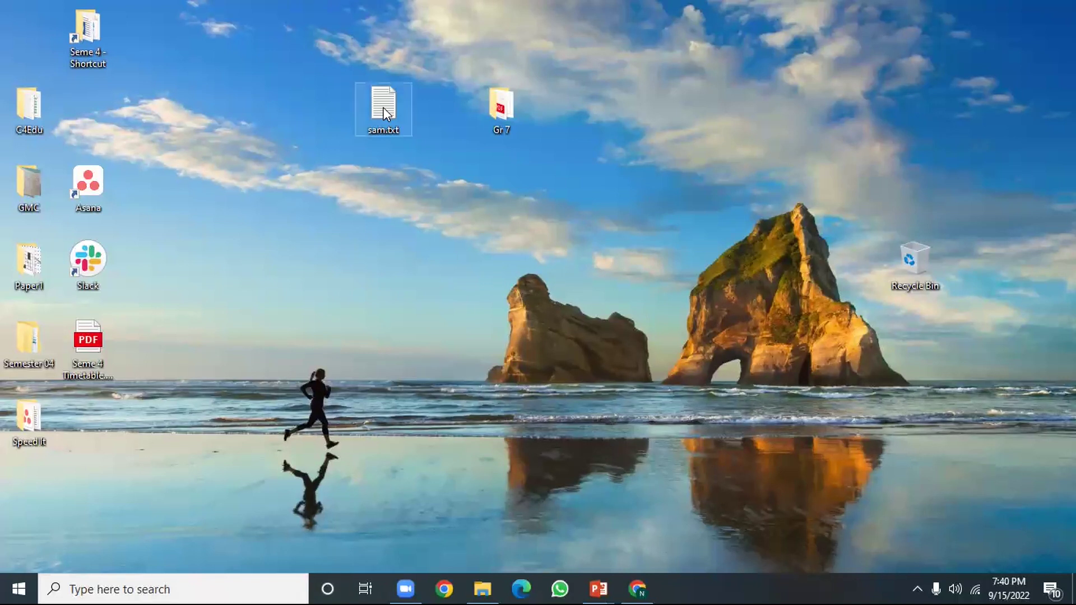
{"action": "left_click_drag", "start_coordinate": [383, 110], "coordinate": [305, 109]}
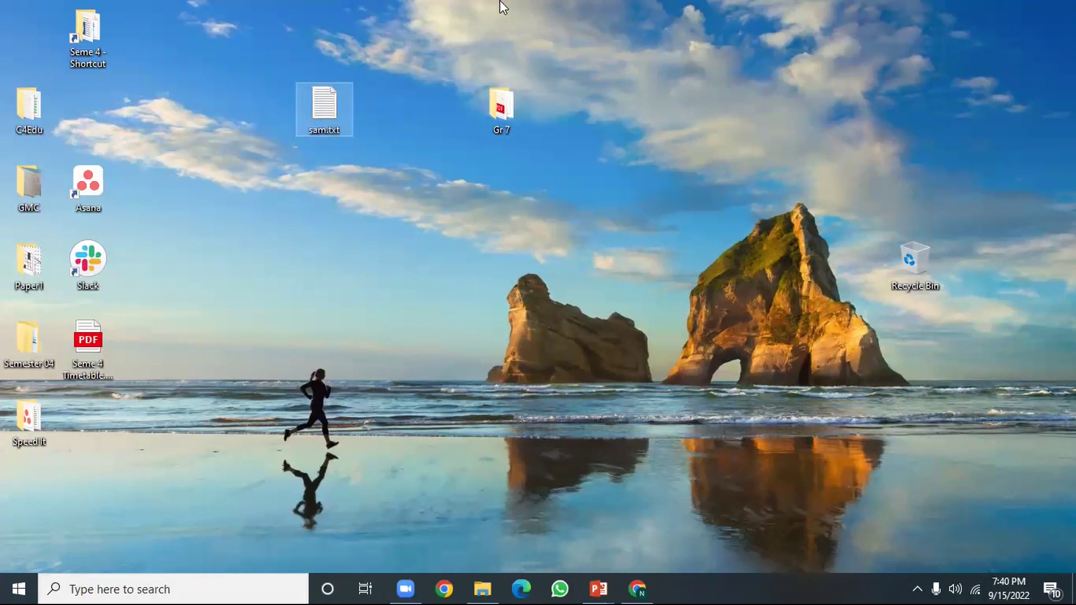
{"action": "right_click", "coordinate": [324, 112]}
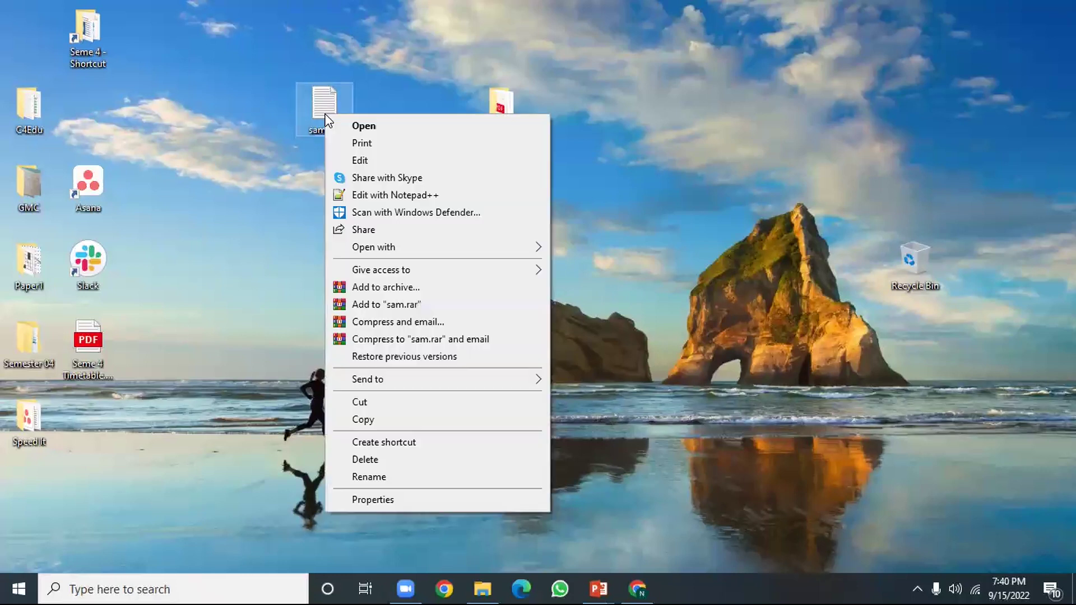
{"action": "left_click", "coordinate": [380, 420]}
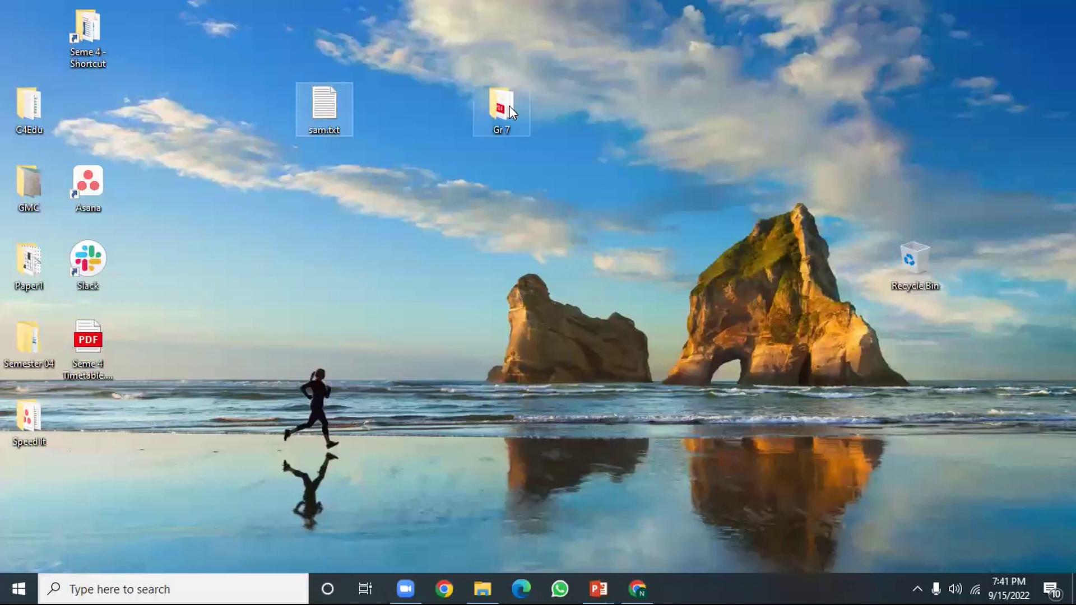
{"action": "left_click", "coordinate": [490, 109]}
{"action": "double_click", "coordinate": [490, 108]}
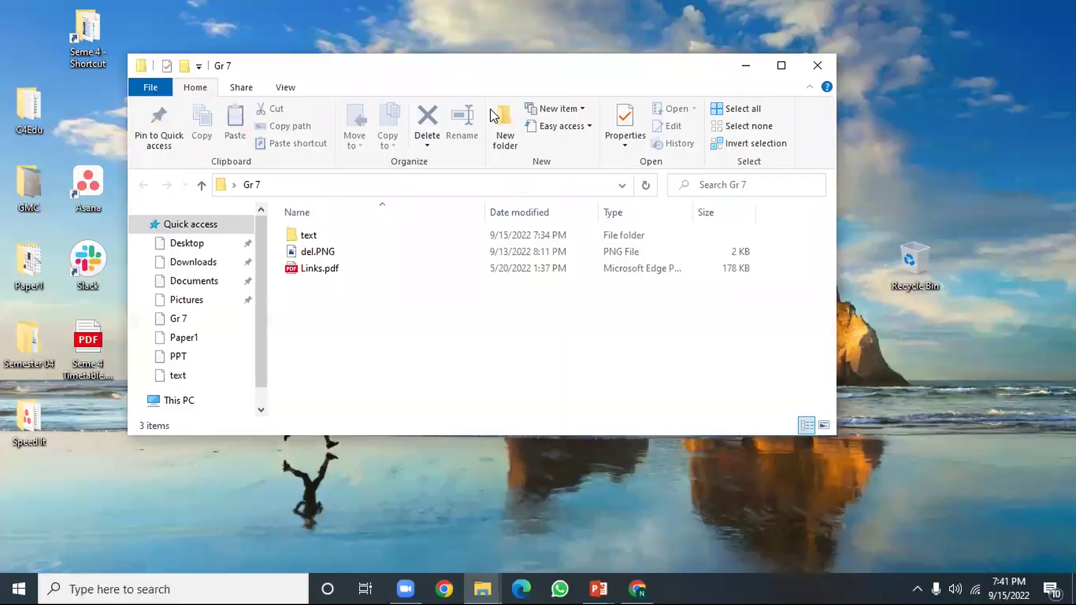
{"action": "right_click", "coordinate": [341, 337]}
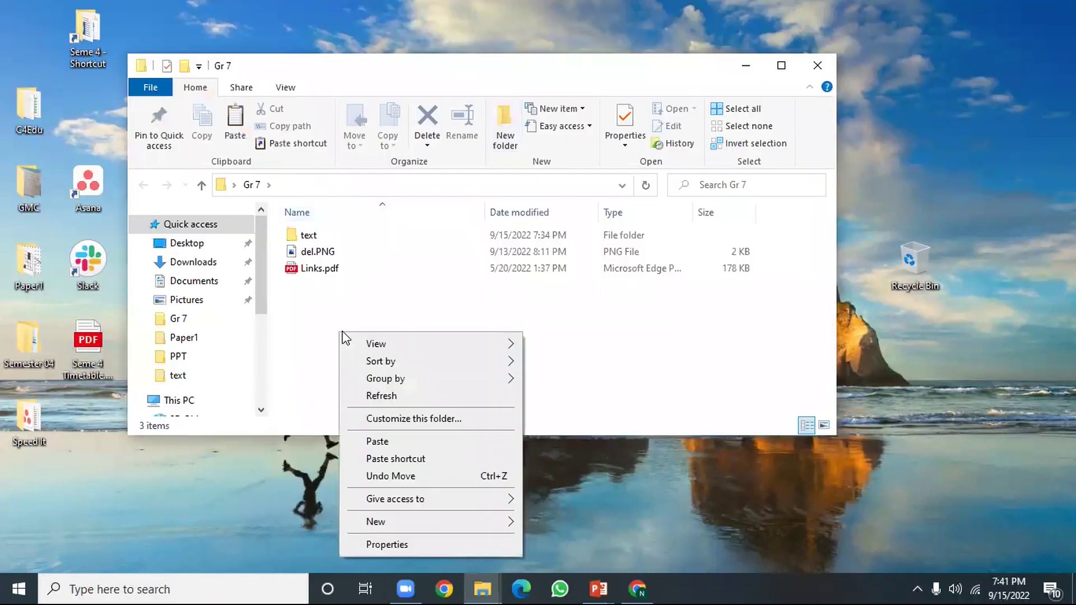
{"action": "left_click", "coordinate": [402, 448]}
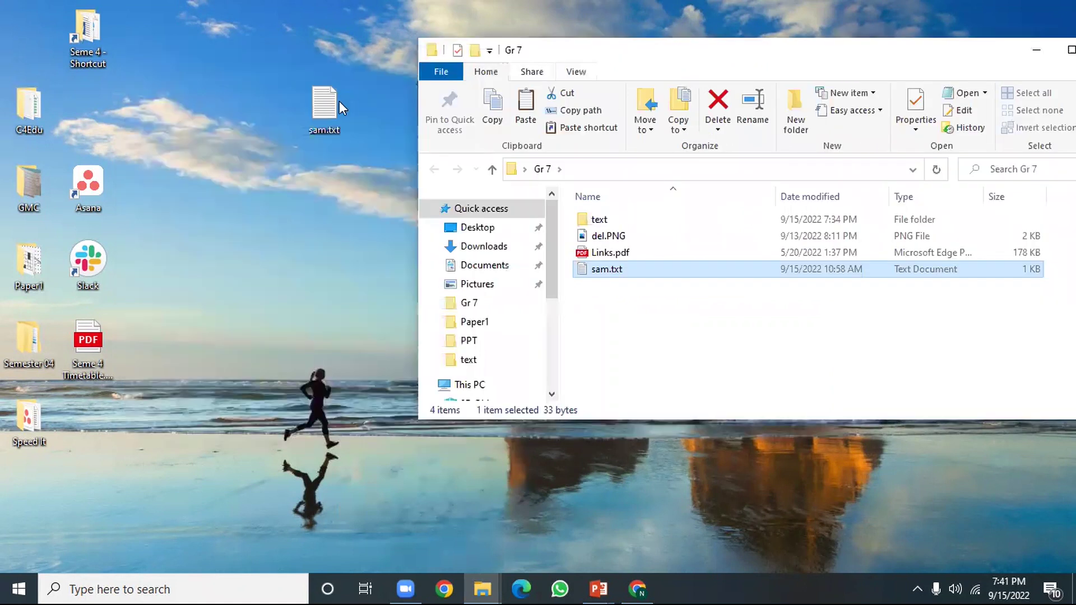
- Compare the sam.txt on the desktop with the copy in the Gr 7 folder, shifting the desktop icon around
{"action": "left_click_drag", "start_coordinate": [339, 101], "coordinate": [243, 210]}
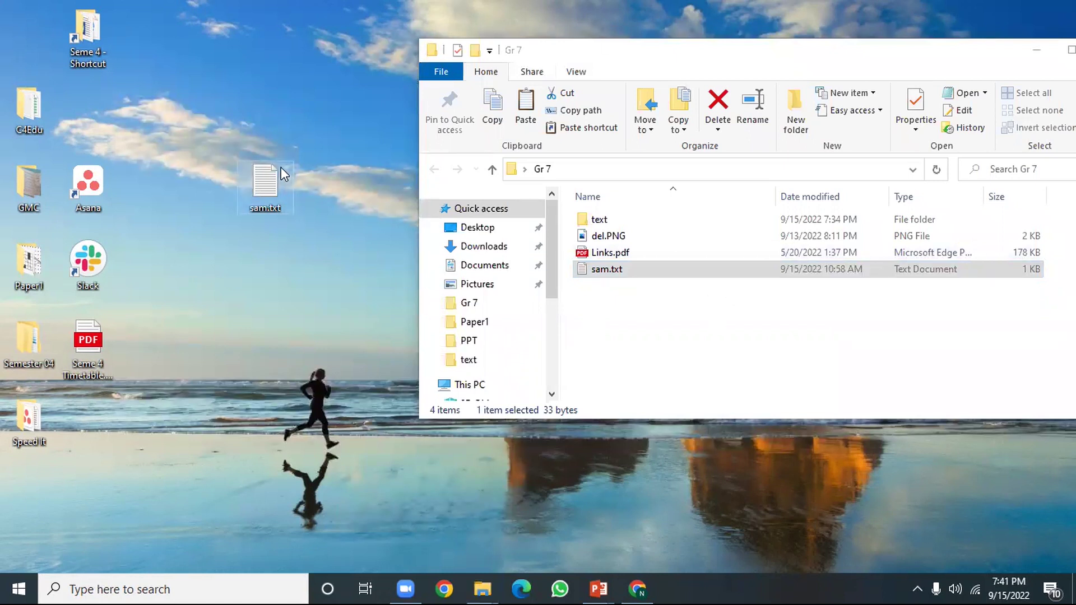
{"action": "left_click", "coordinate": [639, 269]}
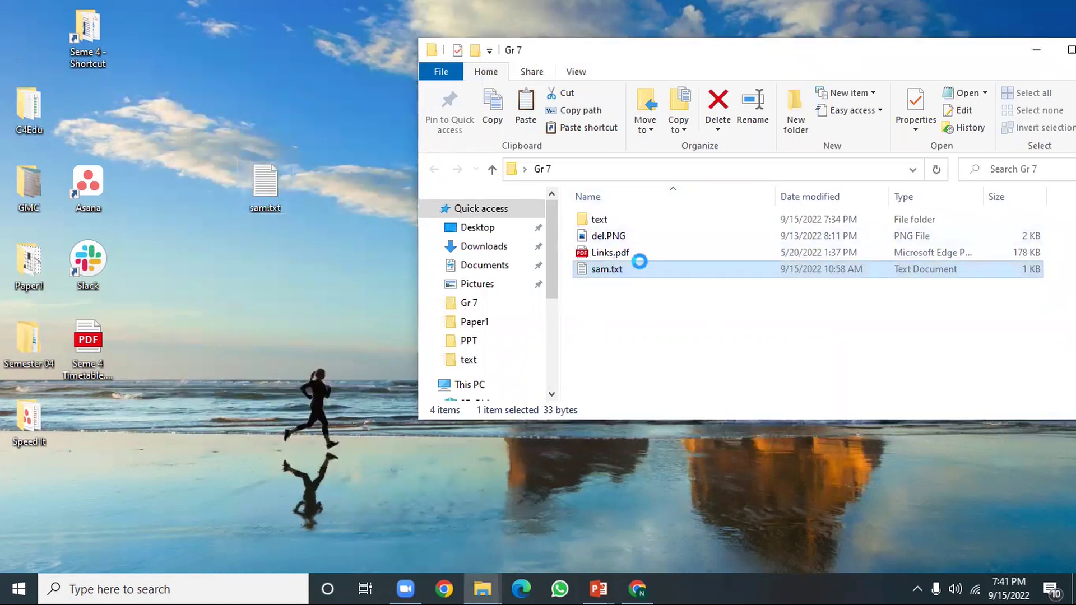
{"action": "left_click", "coordinate": [265, 193]}
{"action": "left_click", "coordinate": [252, 183]}
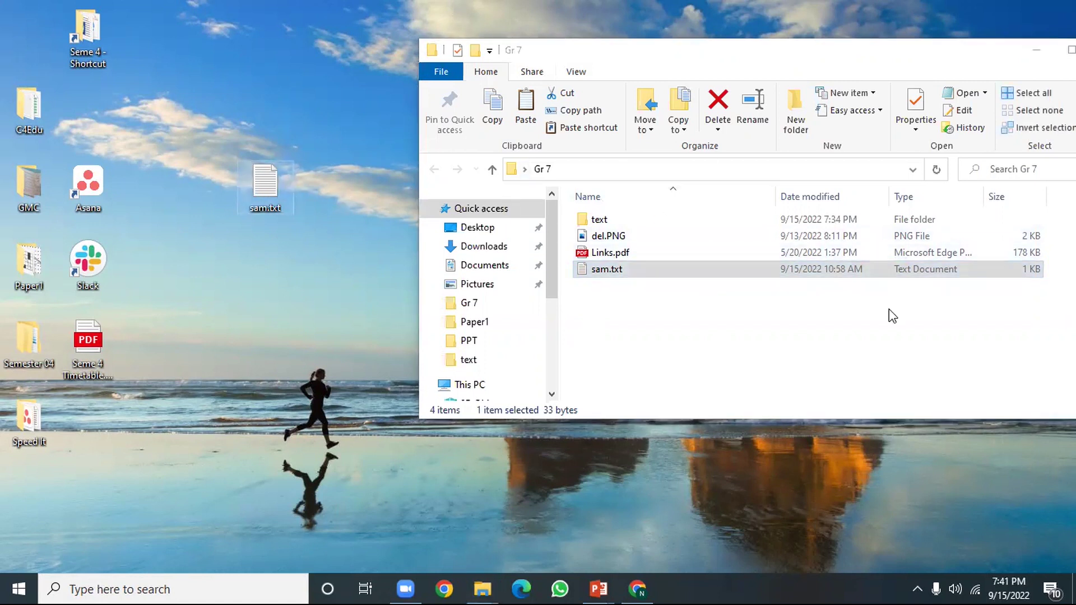
{"action": "left_click", "coordinate": [830, 272]}
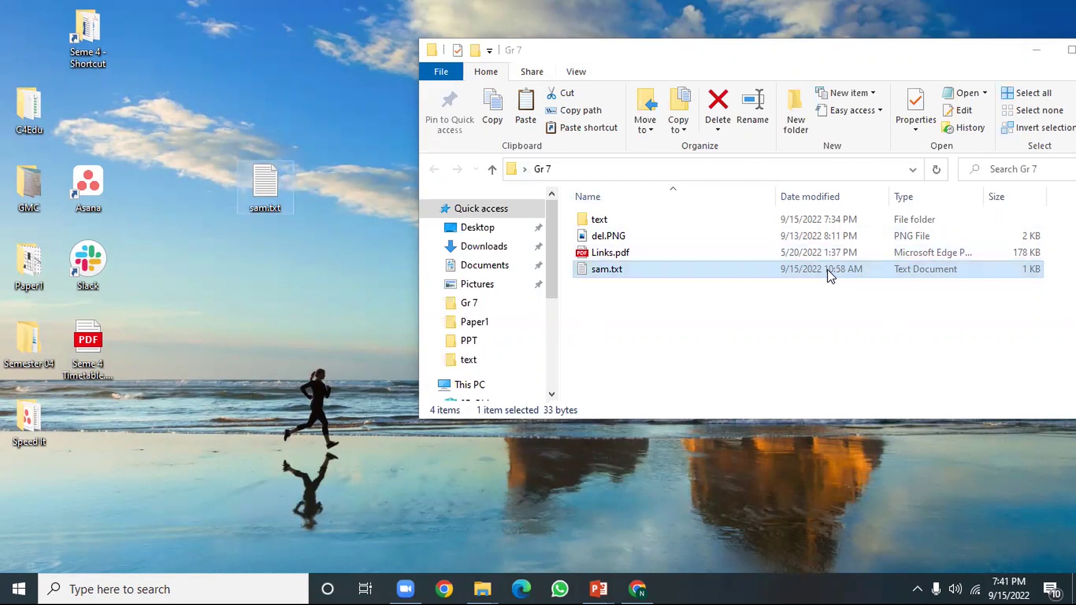
{"action": "left_click", "coordinate": [343, 139]}
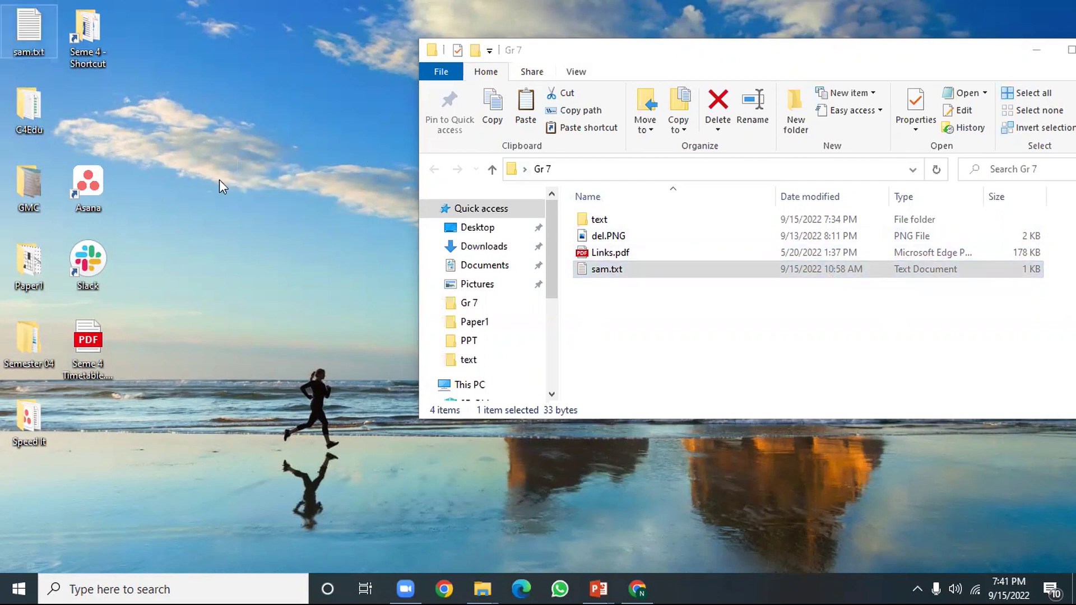
{"action": "left_click", "coordinate": [654, 273]}
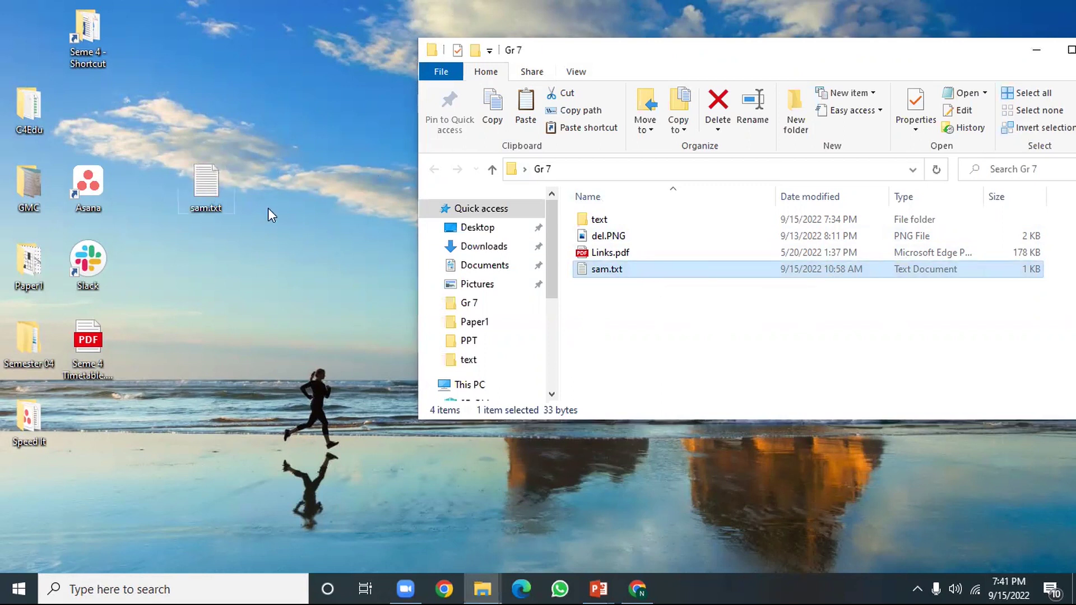
{"action": "left_click", "coordinate": [279, 214]}
- Delete sam.txt from the Gr 7 folder and minimize the folder window
{"action": "left_click", "coordinate": [667, 289]}
{"action": "left_click", "coordinate": [675, 272]}
{"action": "key", "text": "Delete"}
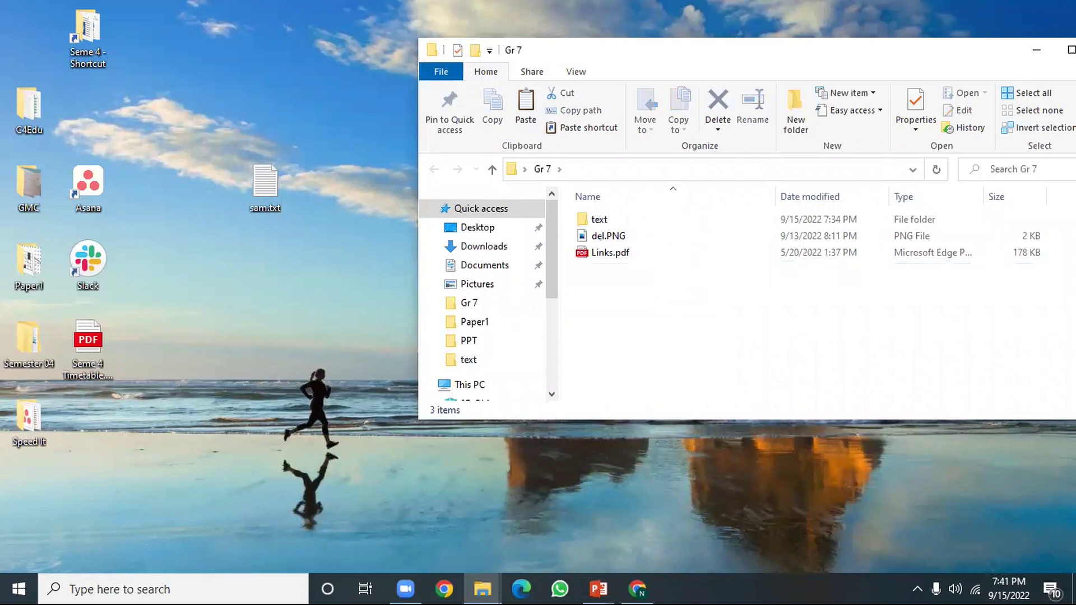
{"action": "left_click", "coordinate": [1037, 47]}
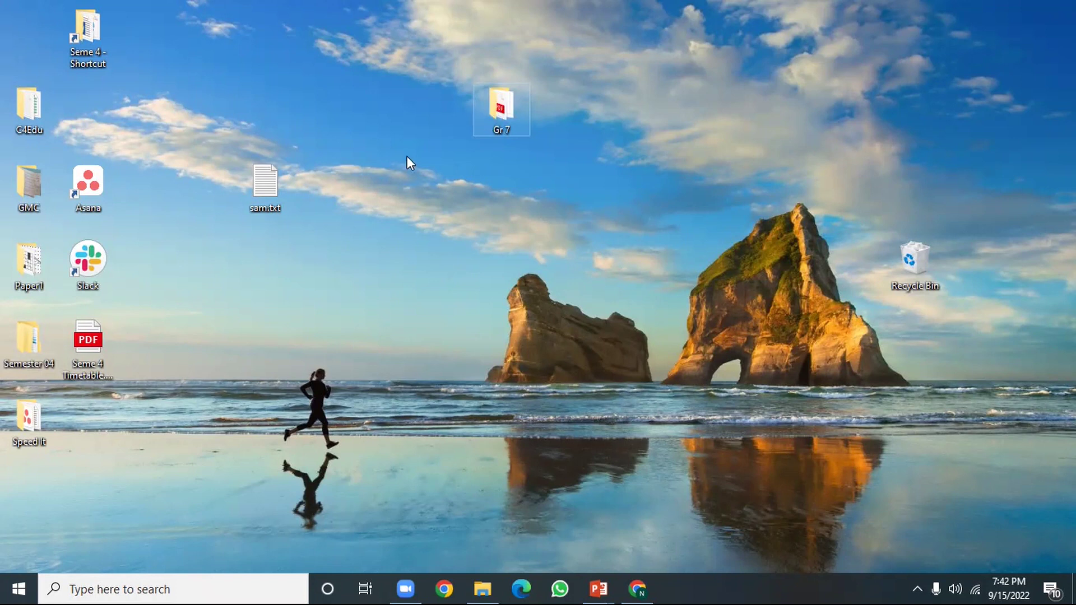
{"action": "right_click", "coordinate": [250, 193]}
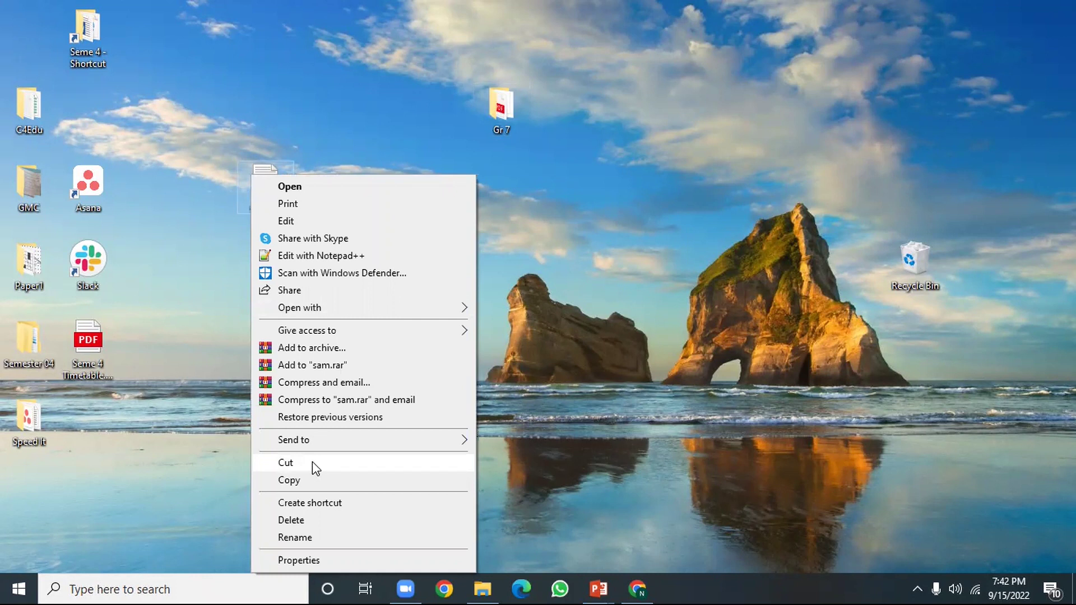
{"action": "left_click", "coordinate": [321, 187]}
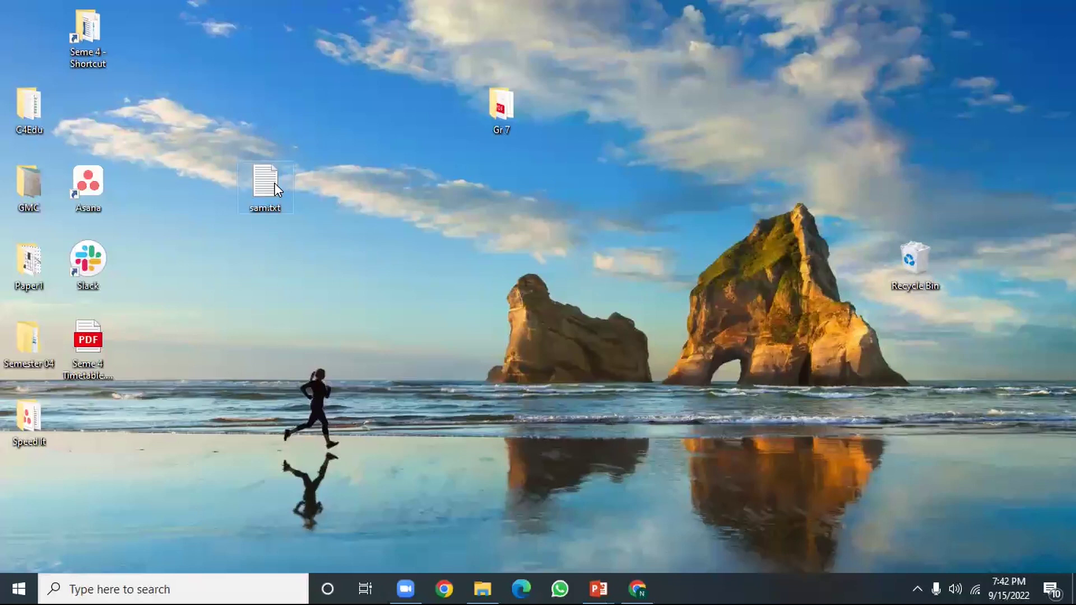
{"action": "key", "text": "alt"}
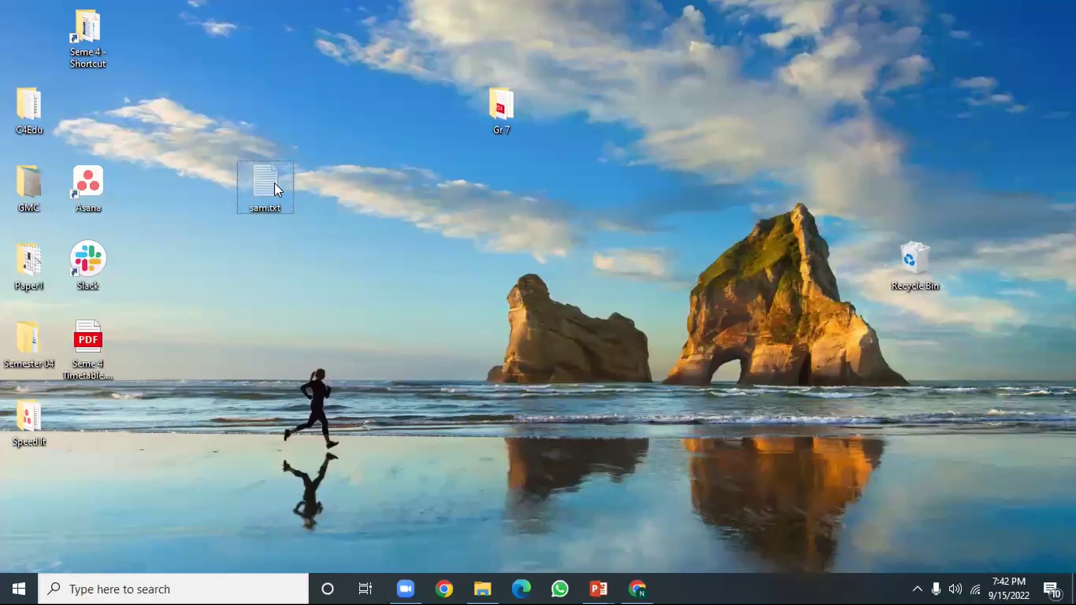
{"action": "right_click", "coordinate": [361, 186]}
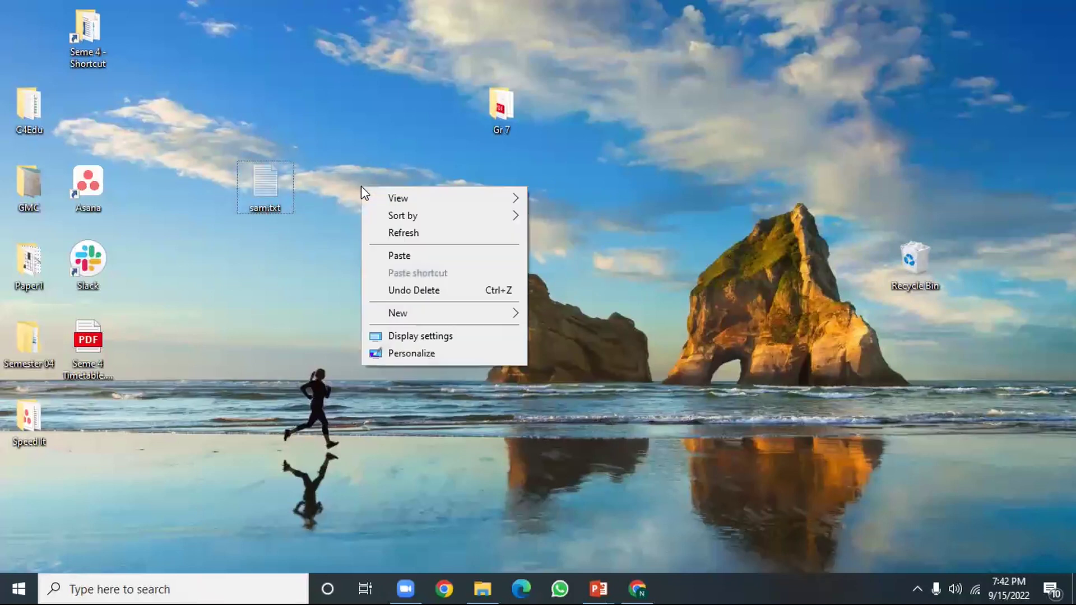
{"action": "left_click", "coordinate": [409, 237]}
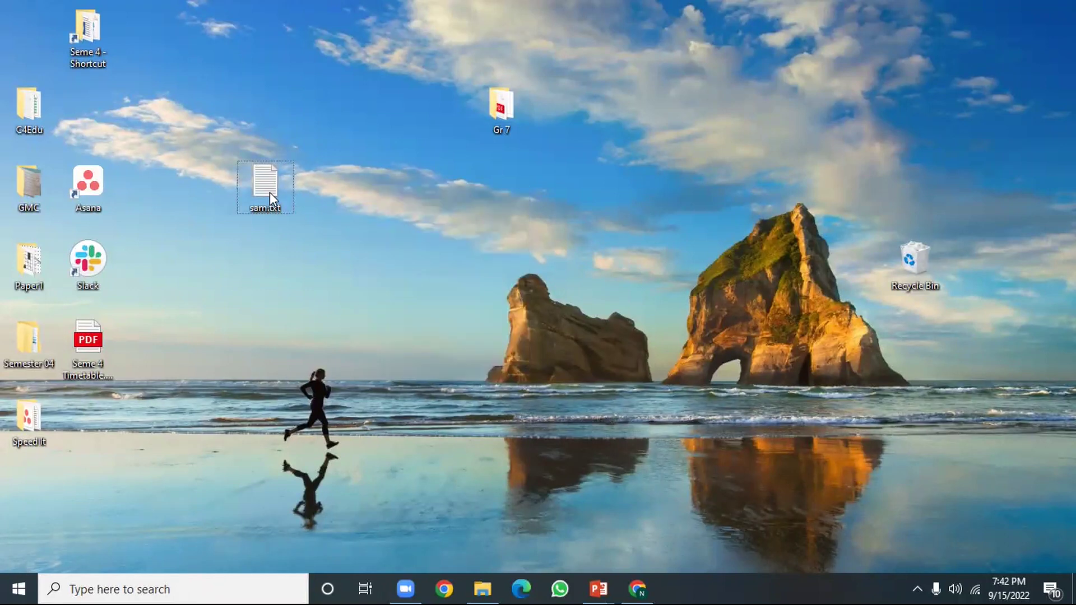
- Move sam.txt from the desktop into the Gr 7 folder by cutting and pasting it
{"action": "right_click", "coordinate": [270, 193]}
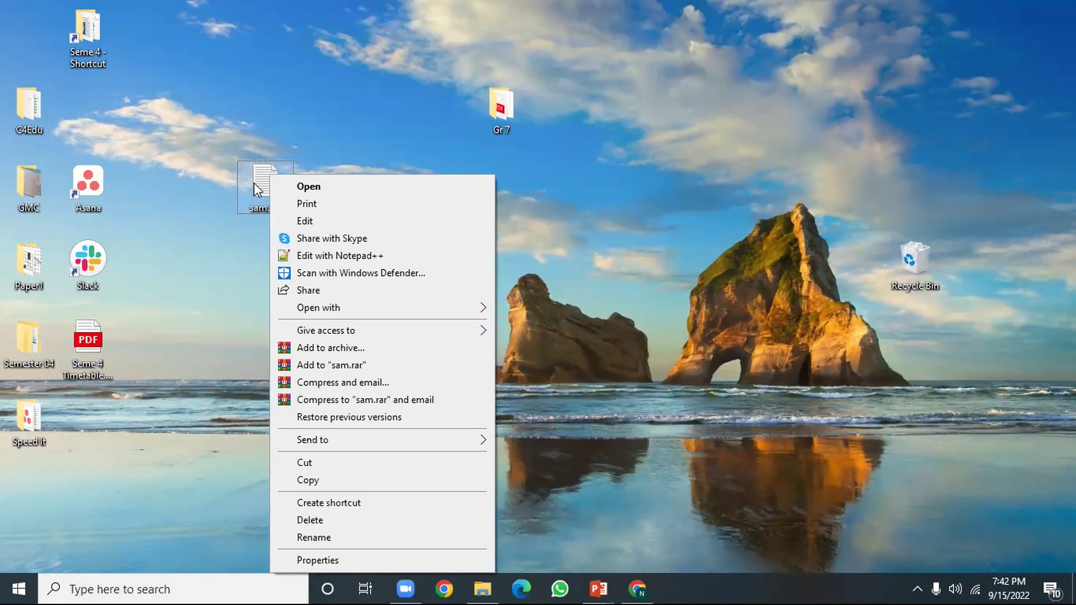
{"action": "left_click", "coordinate": [338, 468]}
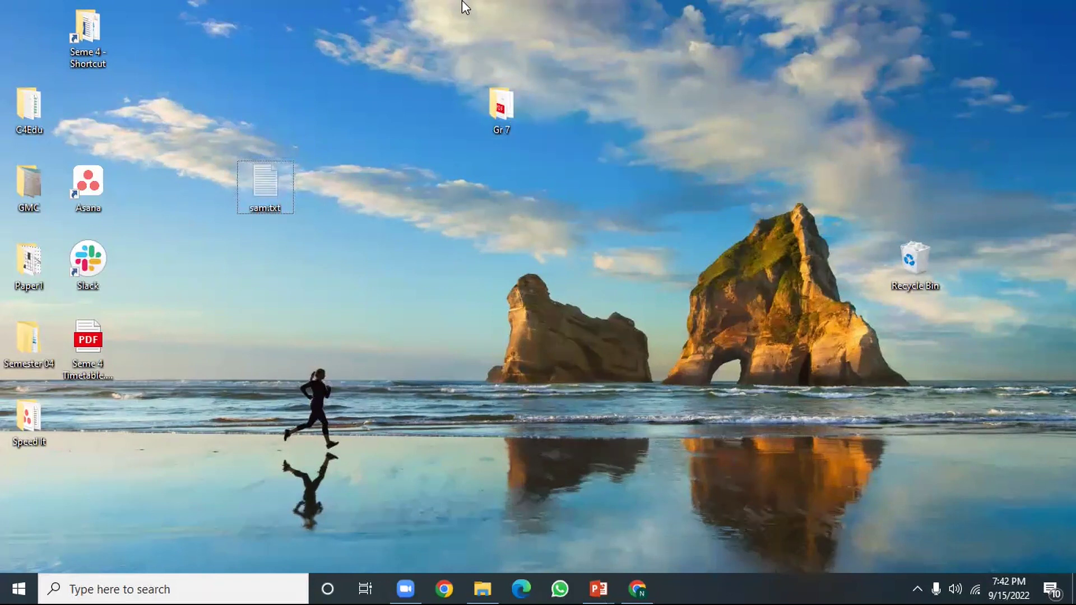
{"action": "double_click", "coordinate": [516, 98]}
{"action": "right_click", "coordinate": [521, 309]}
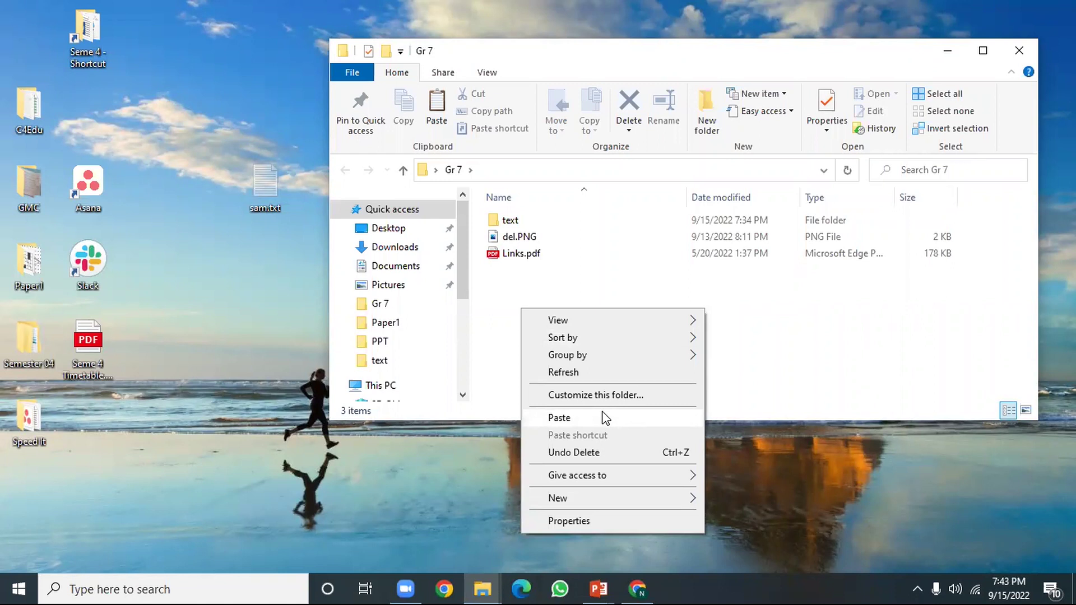
{"action": "left_click", "coordinate": [601, 419]}
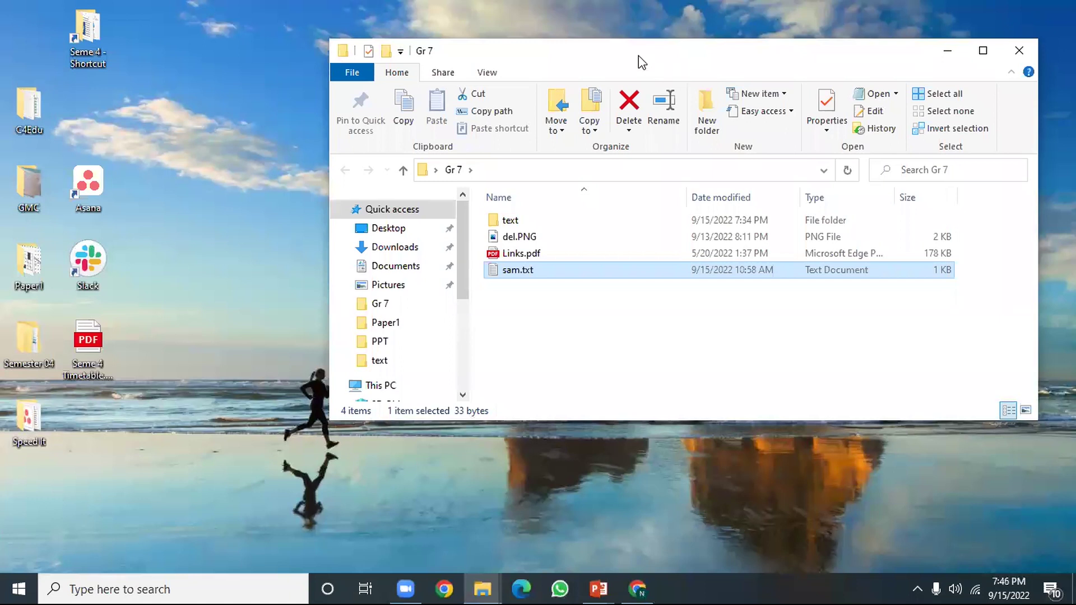
- Move the Gr 7 window aside to view the desktop icons and bring it back toward the centre
{"action": "left_click_drag", "start_coordinate": [638, 56], "coordinate": [496, 260]}
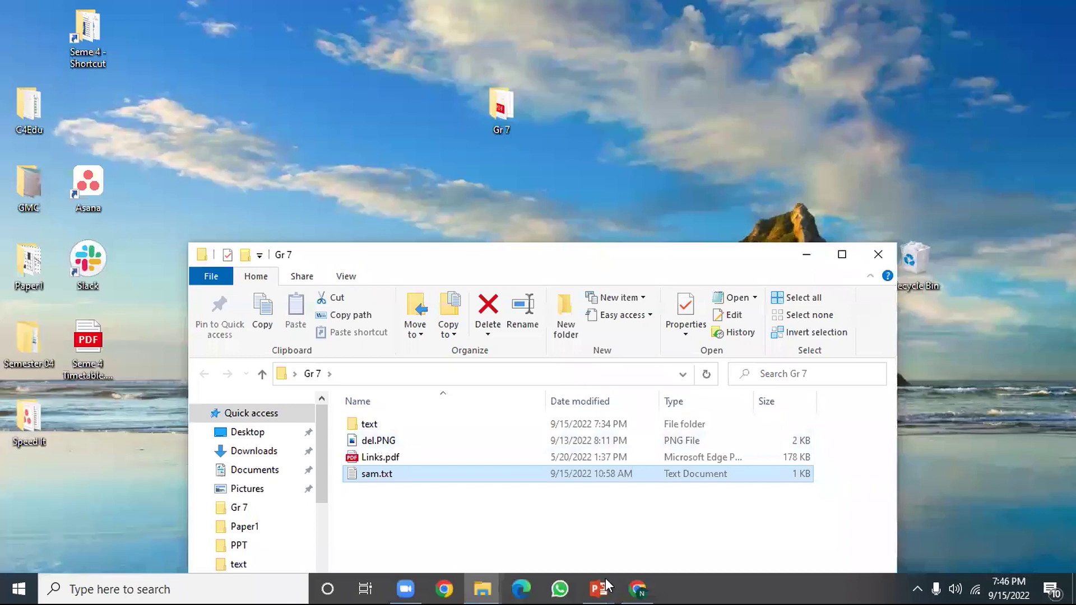
{"action": "left_click", "coordinate": [468, 207]}
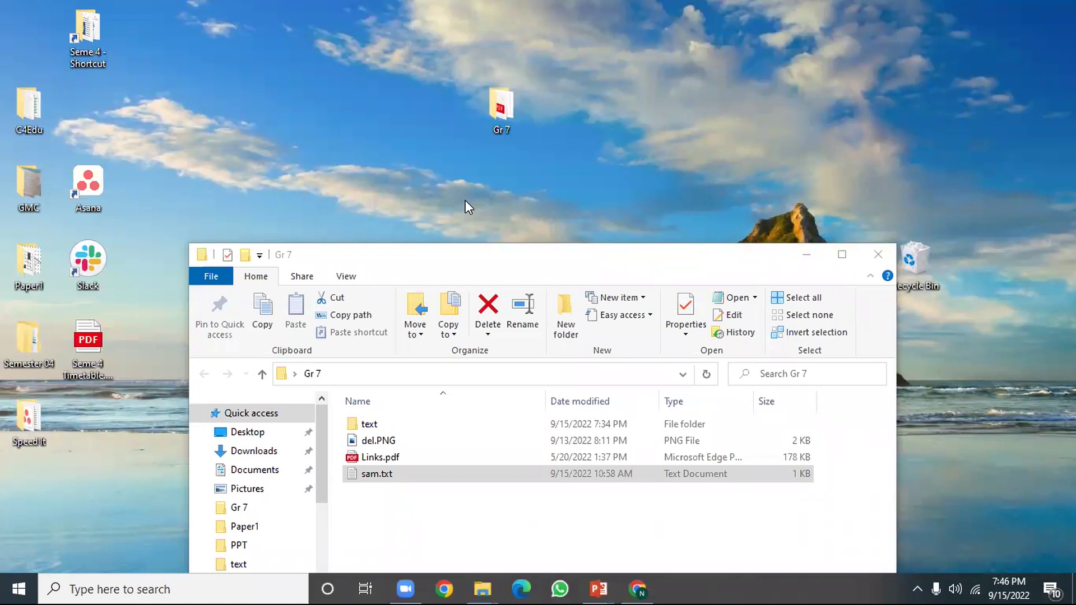
{"action": "left_click", "coordinate": [543, 252]}
{"action": "left_click_drag", "start_coordinate": [542, 251], "coordinate": [527, 113]}
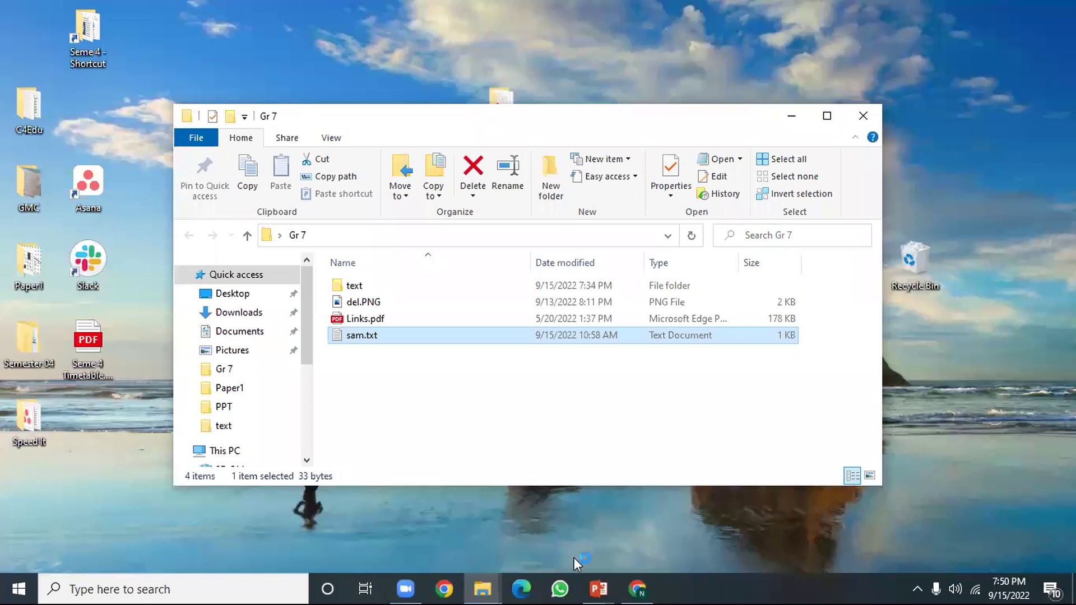
- Switch to the Grade 7 Unit 2 presentation in PowerPoint and start the slide show from slide 25
{"action": "mouse_move", "coordinate": [599, 588]}
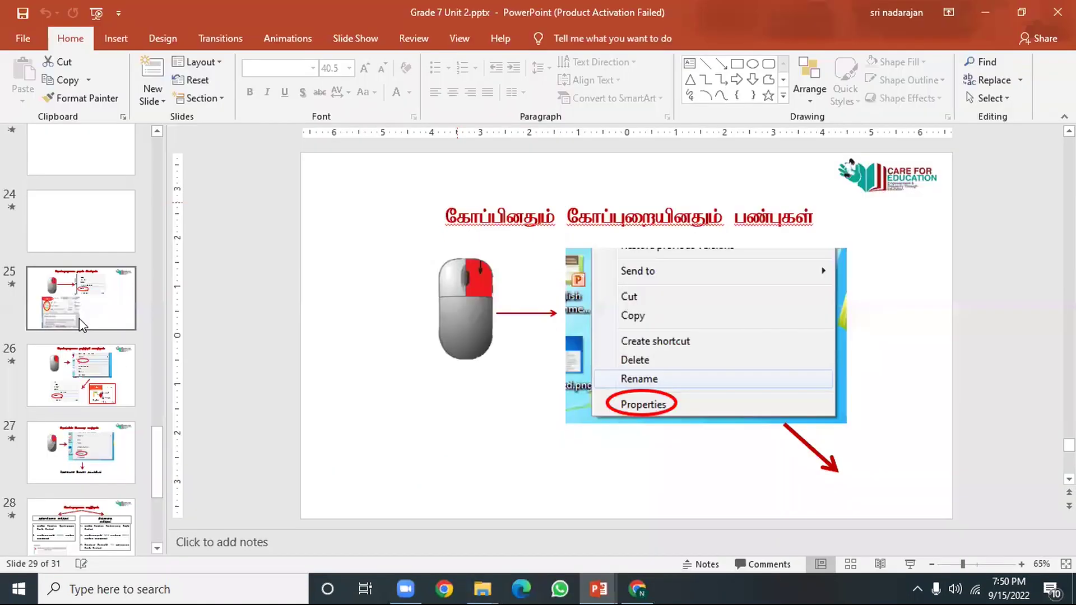
{"action": "left_click", "coordinate": [81, 314]}
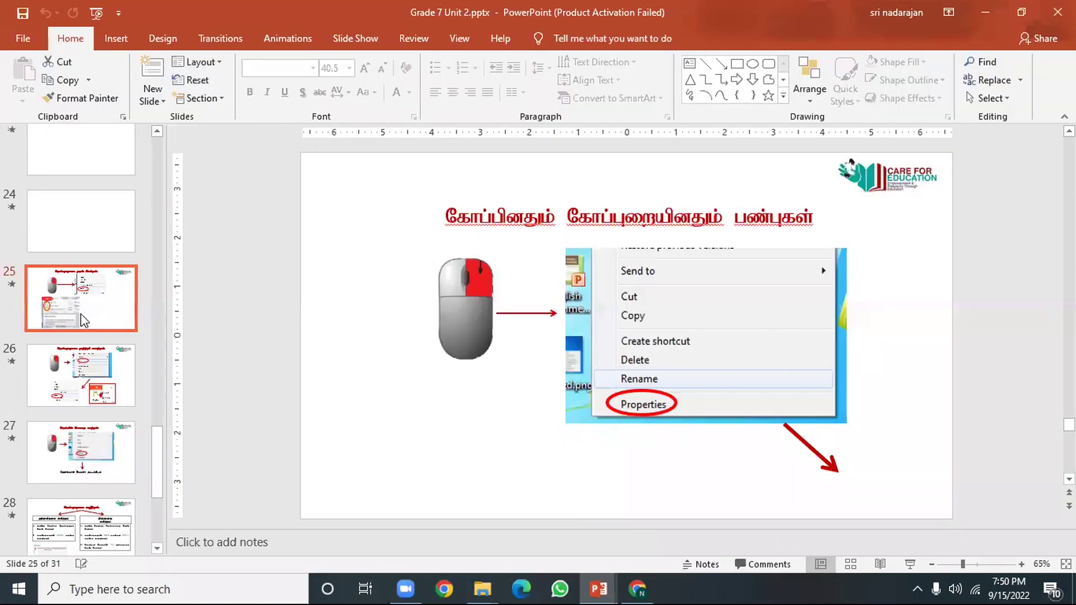
{"action": "scroll", "coordinate": [114, 392], "scroll_direction": "down", "scroll_amount": 5}
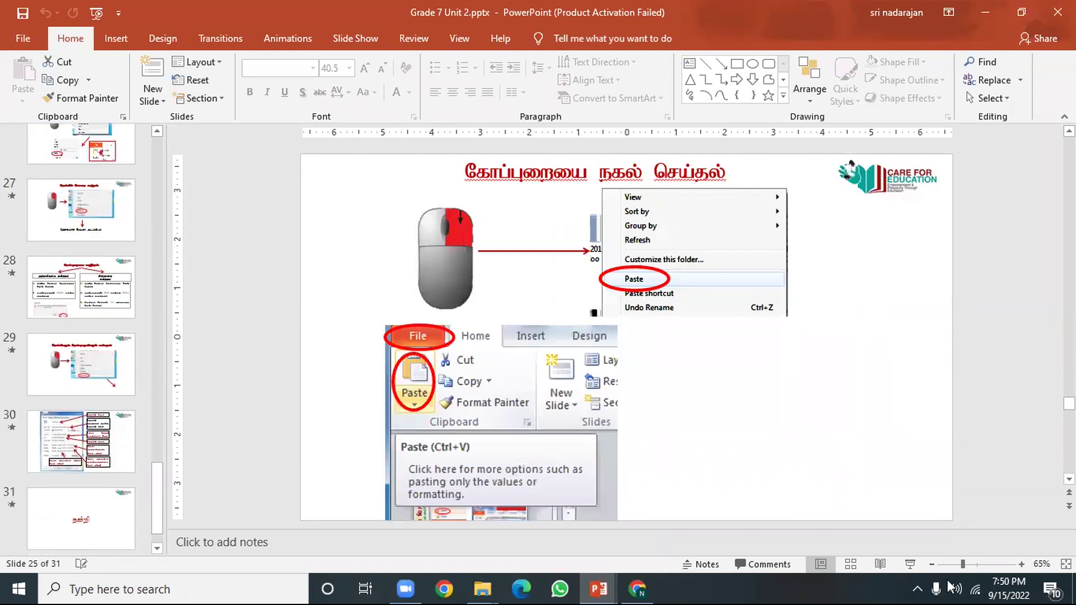
{"action": "left_click", "coordinate": [913, 565]}
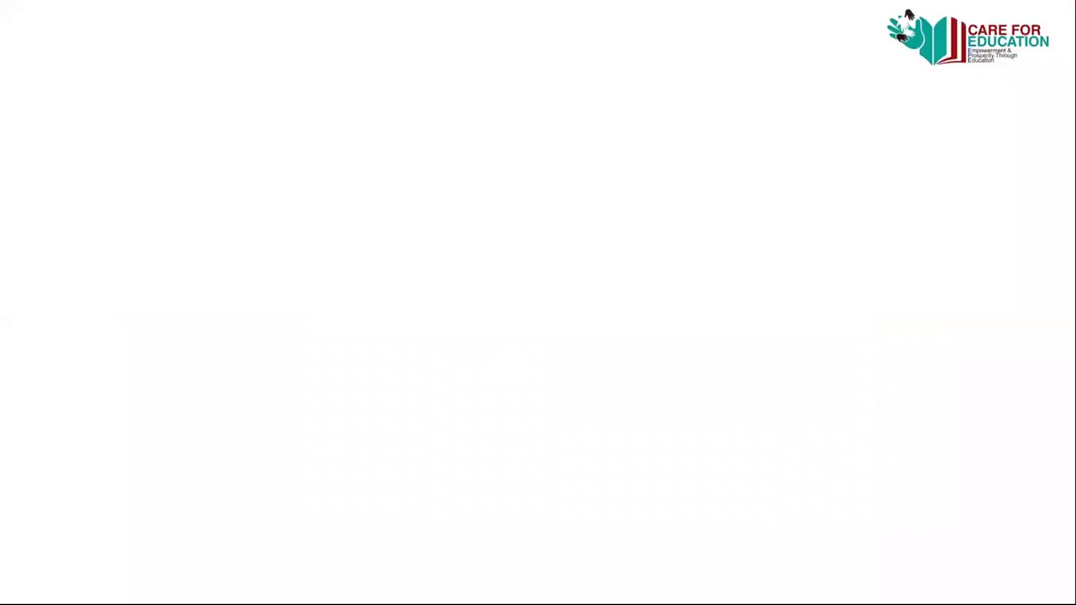